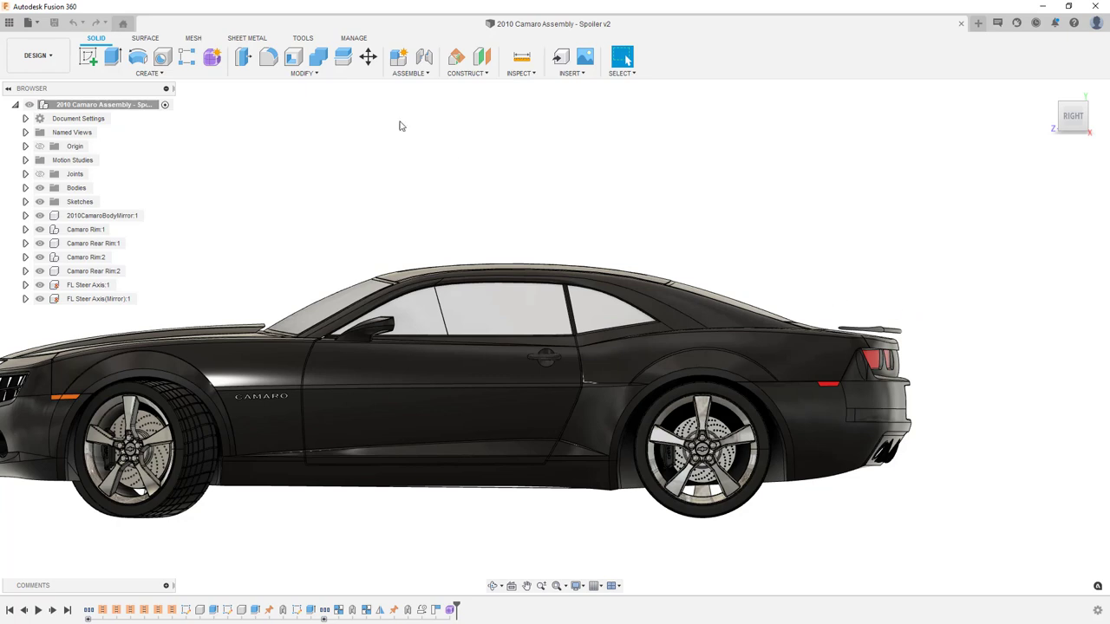
click(304, 72)
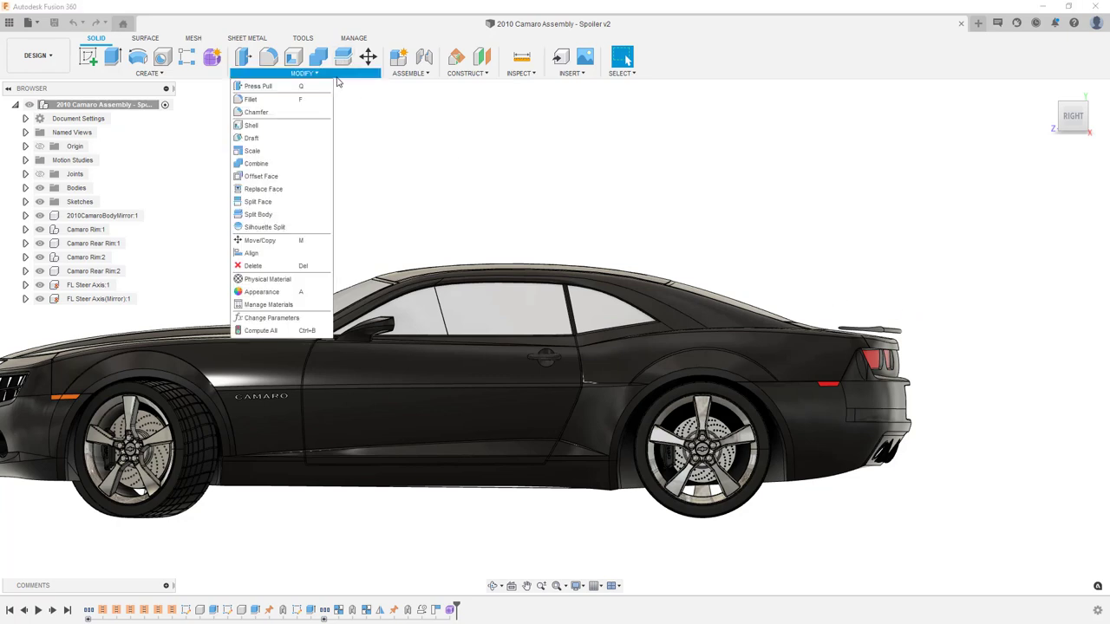
click(148, 73)
click(148, 38)
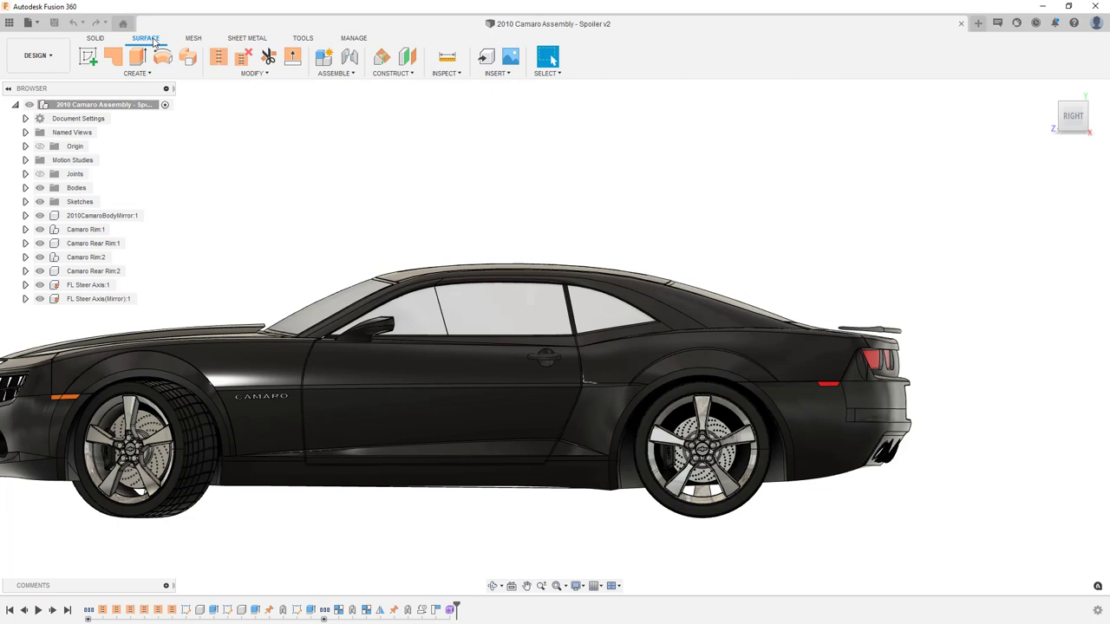
click(248, 73)
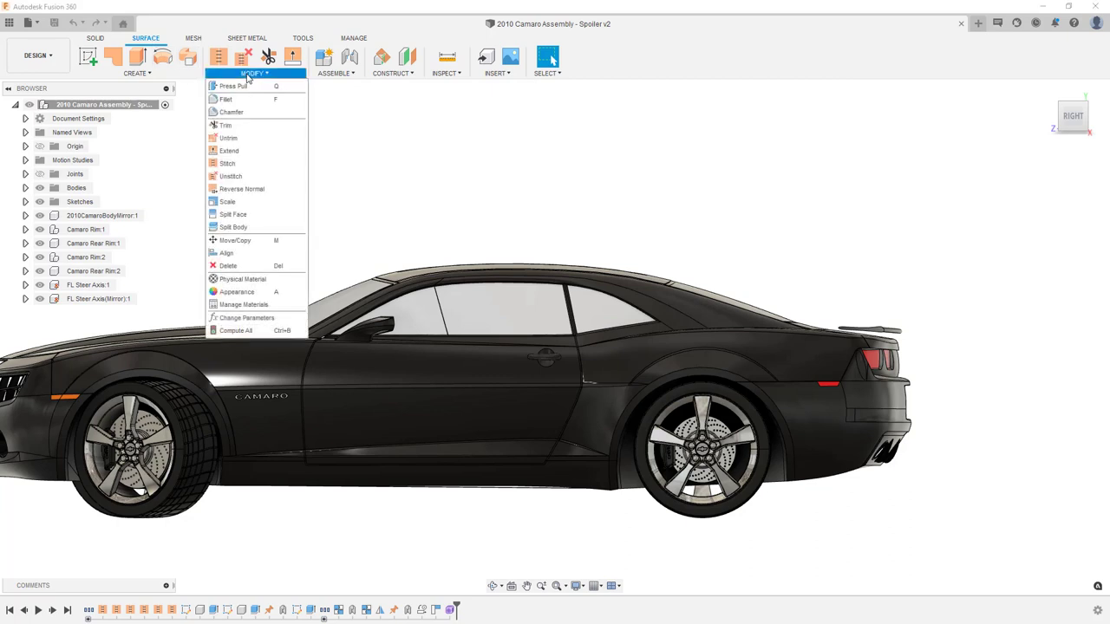
click(416, 161)
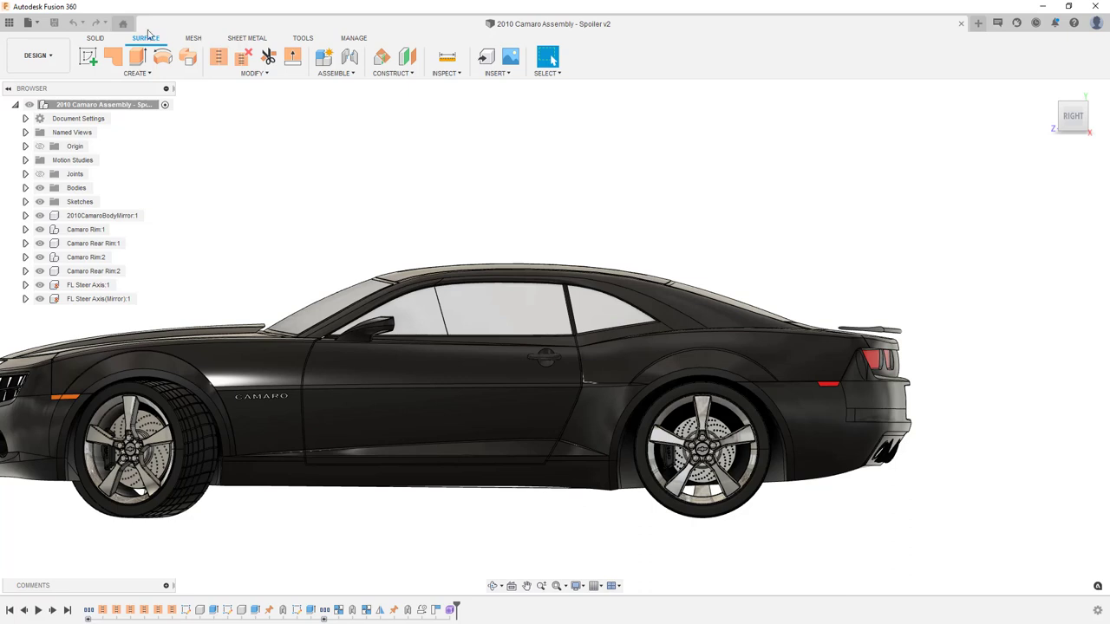
click(96, 39)
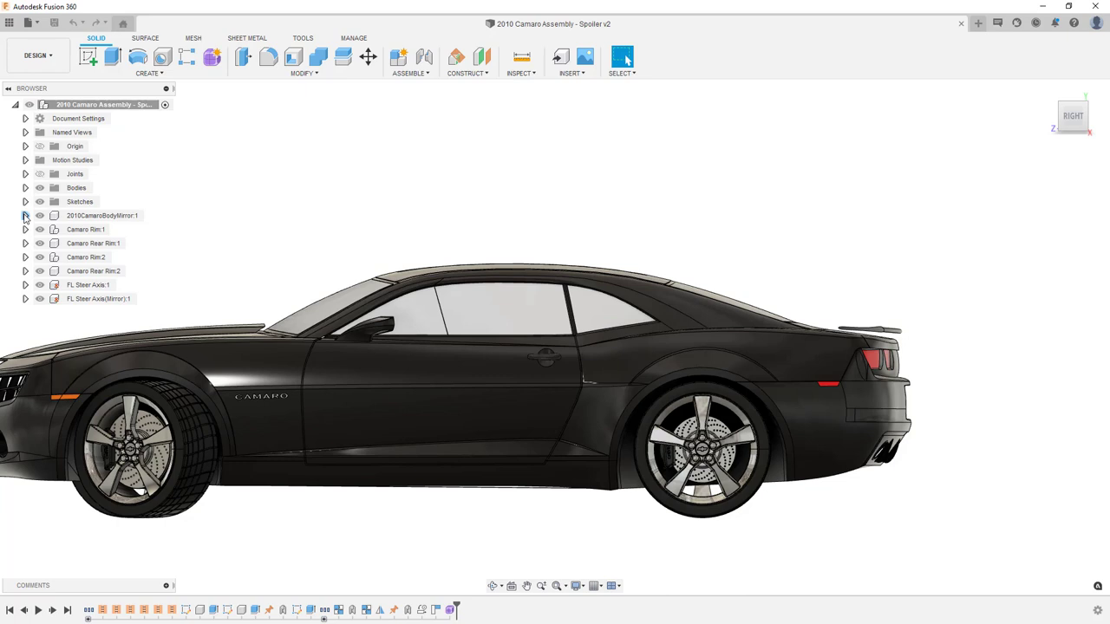
- Expand the body list of the 2010CamaroBodyMirror component and select the trunk lid face beneath the spoiler
click(26, 216)
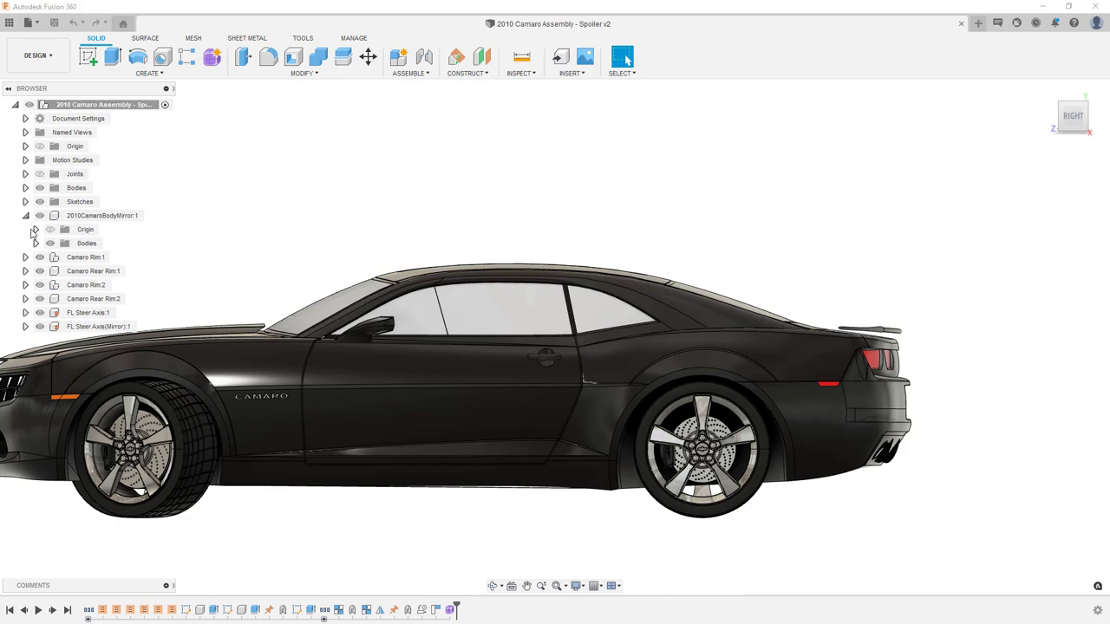
click(35, 243)
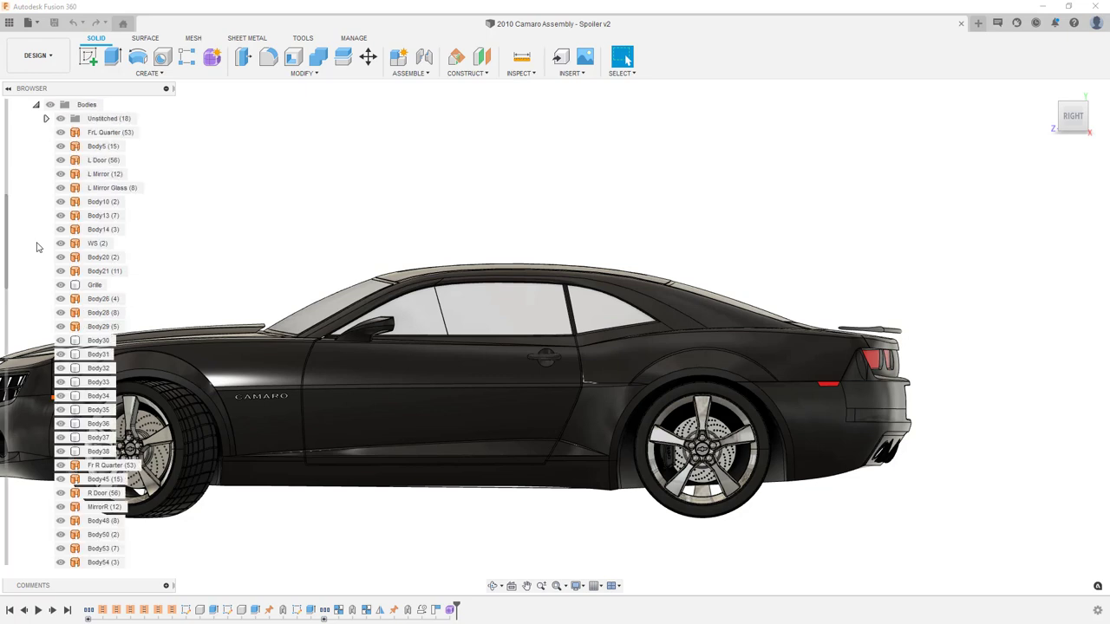
shift+middle_drag(755, 237, 850, 372)
click(853, 364)
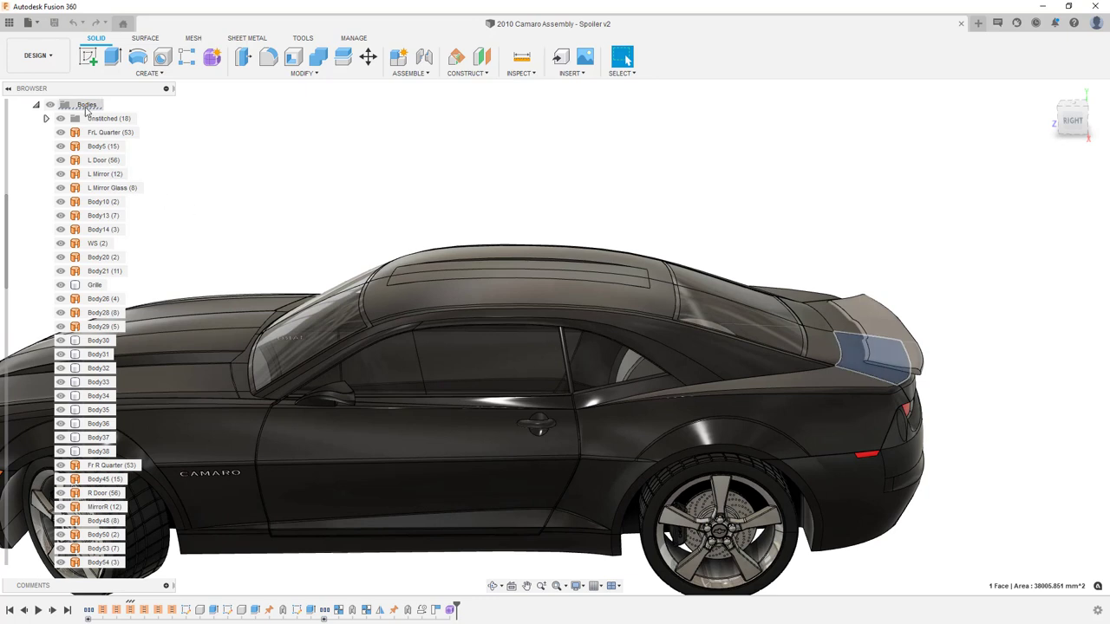
- Try to isolate the Trunk body of the 2010CamaroBodyMirror component
scroll(98, 161, down, 10)
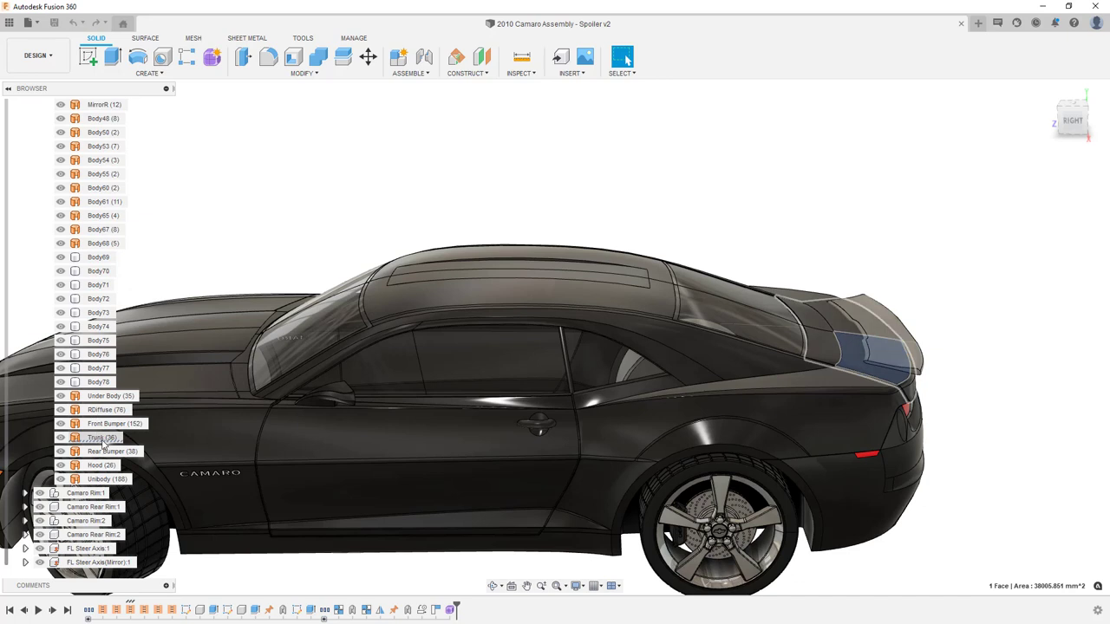
right_click(99, 442)
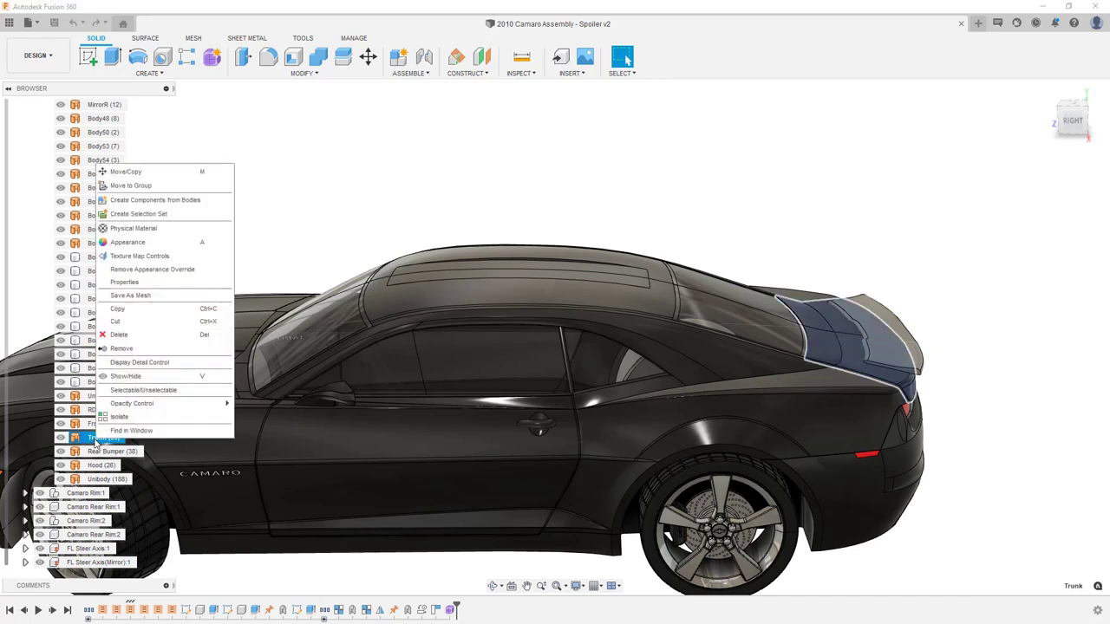
click(121, 417)
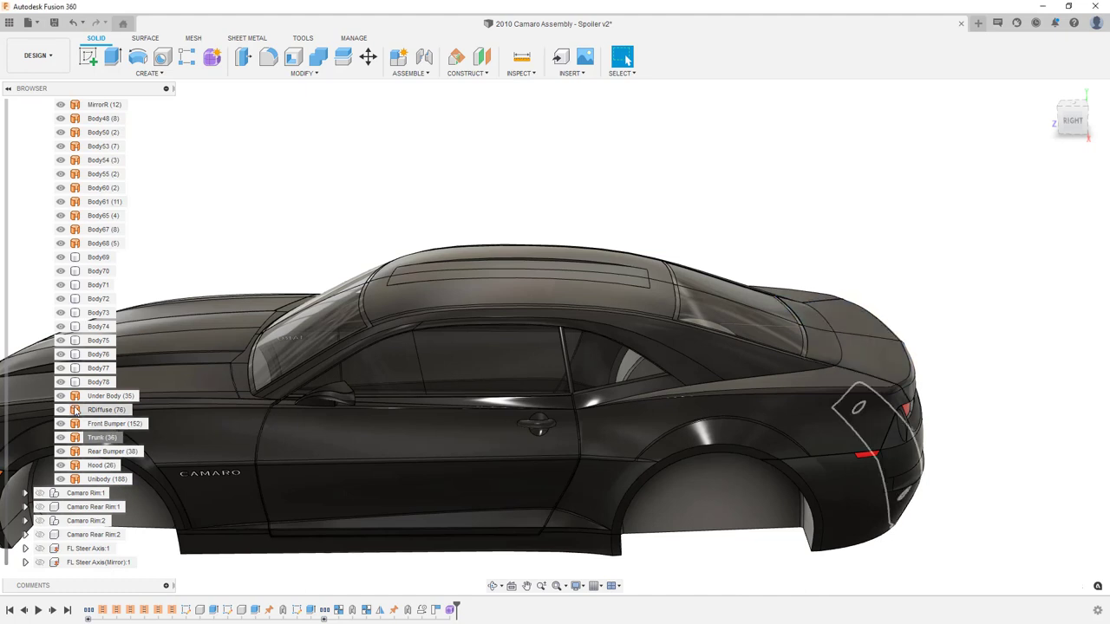
- Show the rim, rear rim and steer axis components again, along with the assembly's spoiler body, Body1
click(39, 520)
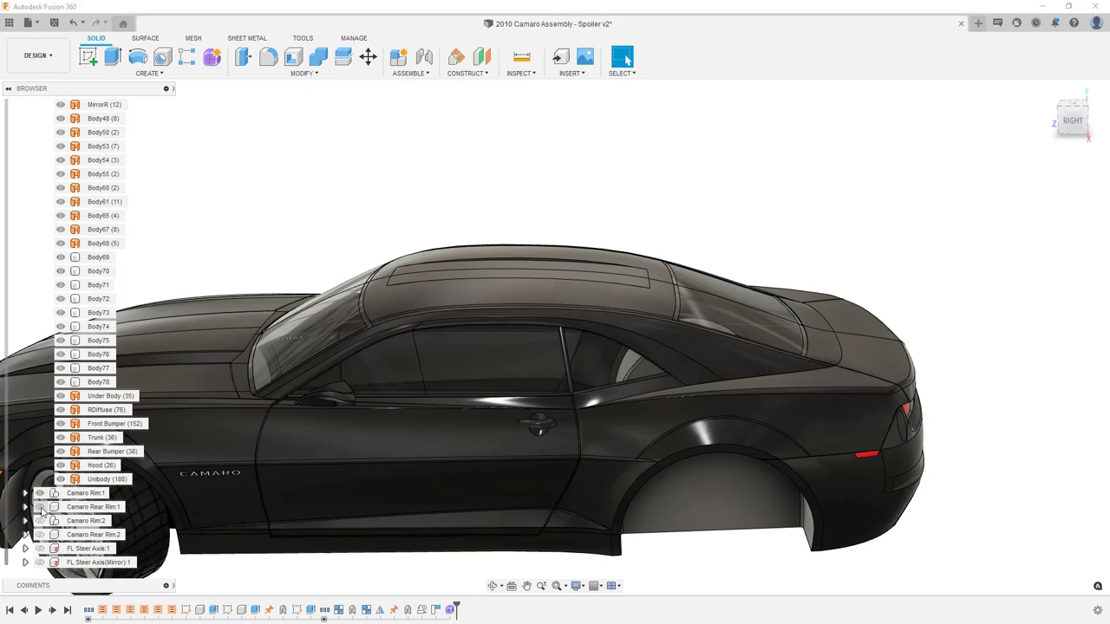
click(39, 534)
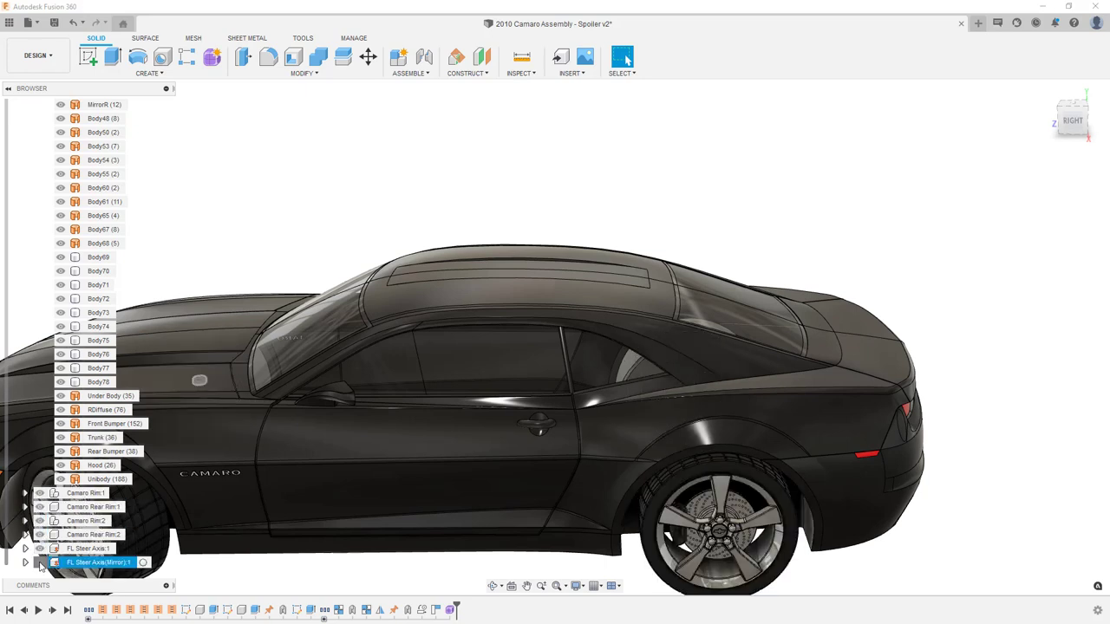
scroll(104, 416, up, 8)
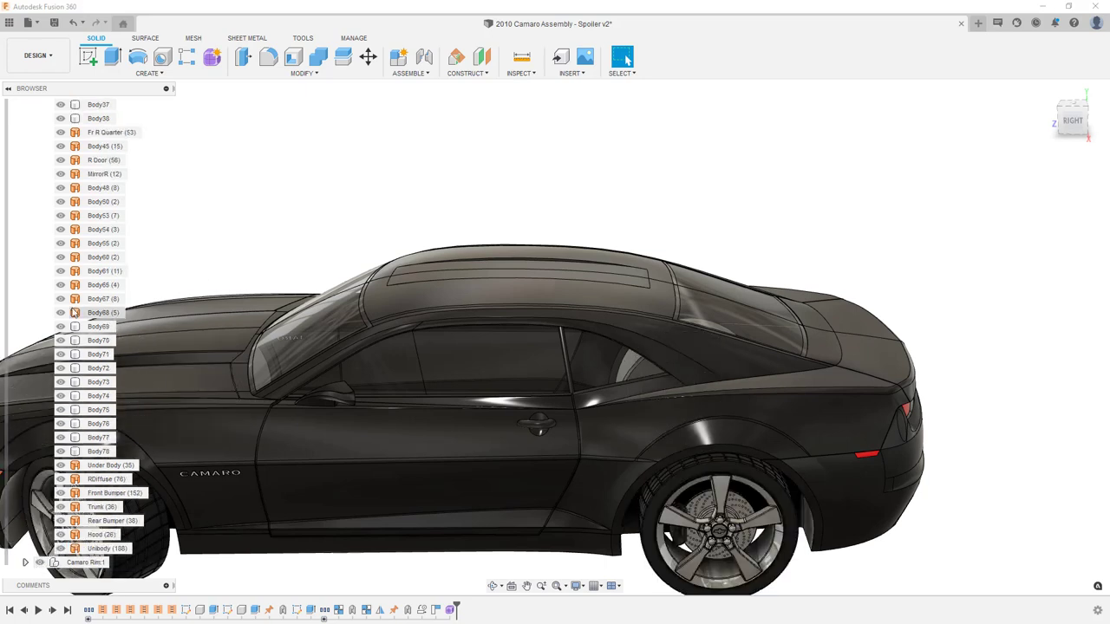
scroll(76, 228, up, 5)
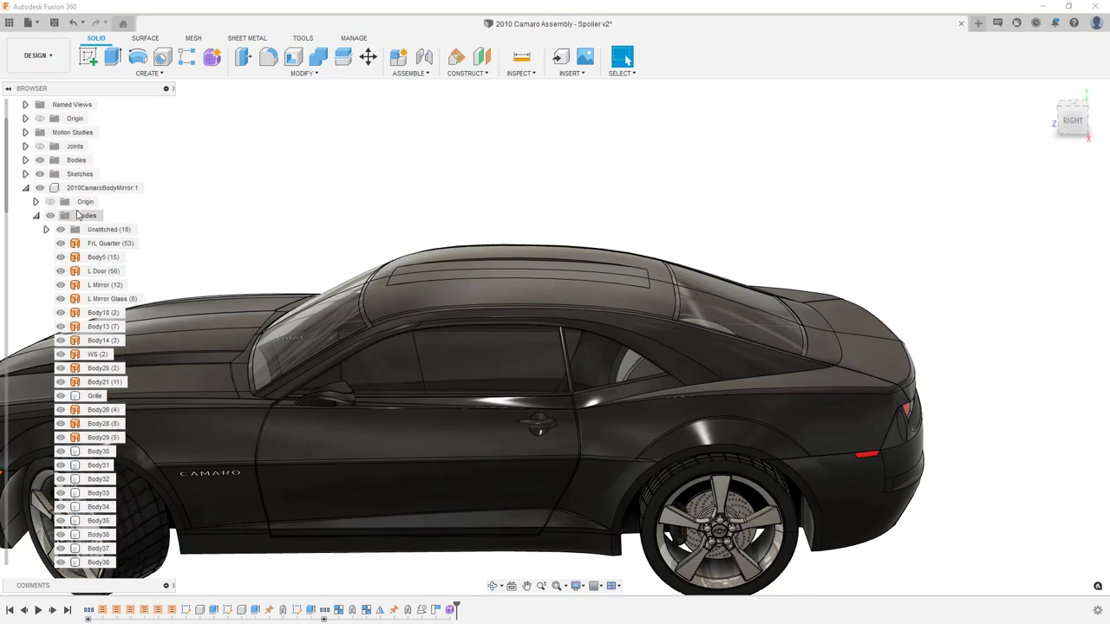
click(25, 160)
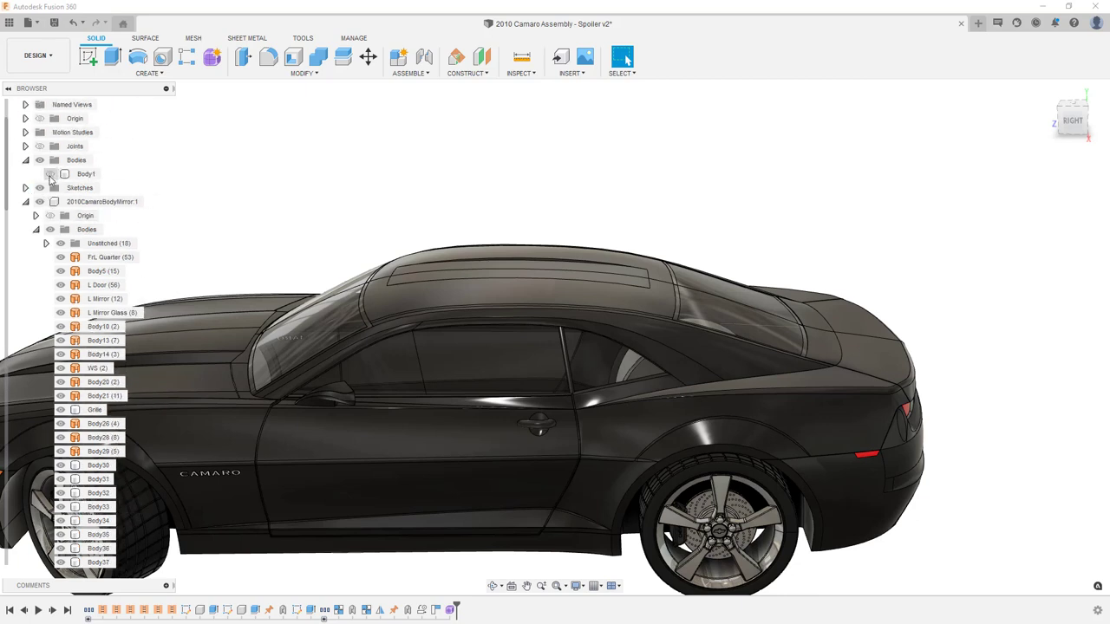
click(48, 173)
click(26, 160)
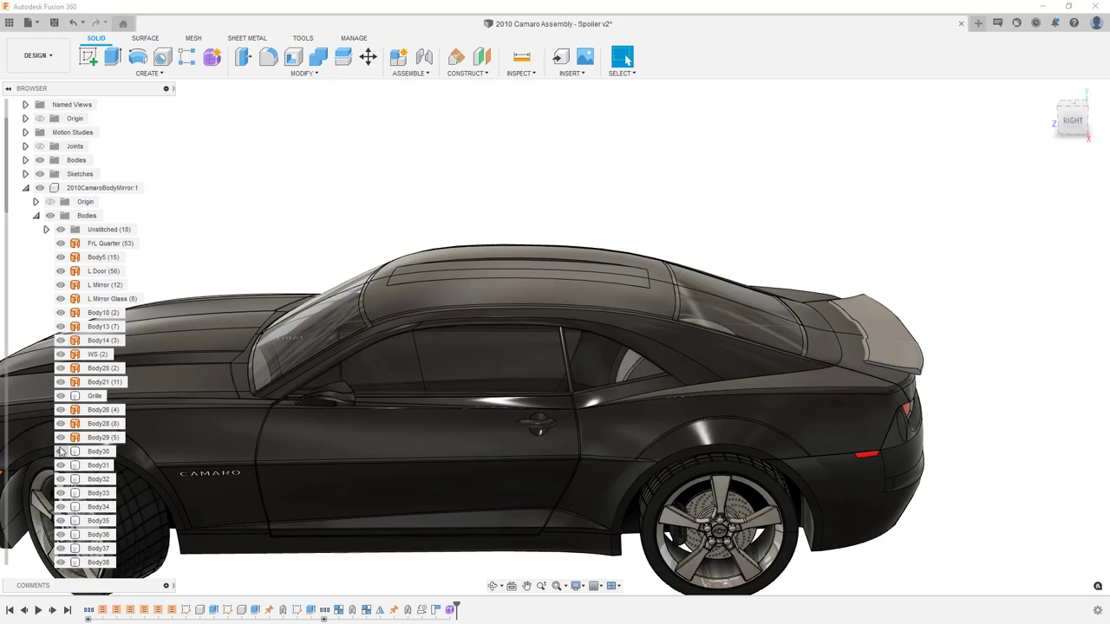
scroll(65, 354, down, 2)
scroll(69, 368, down, 2)
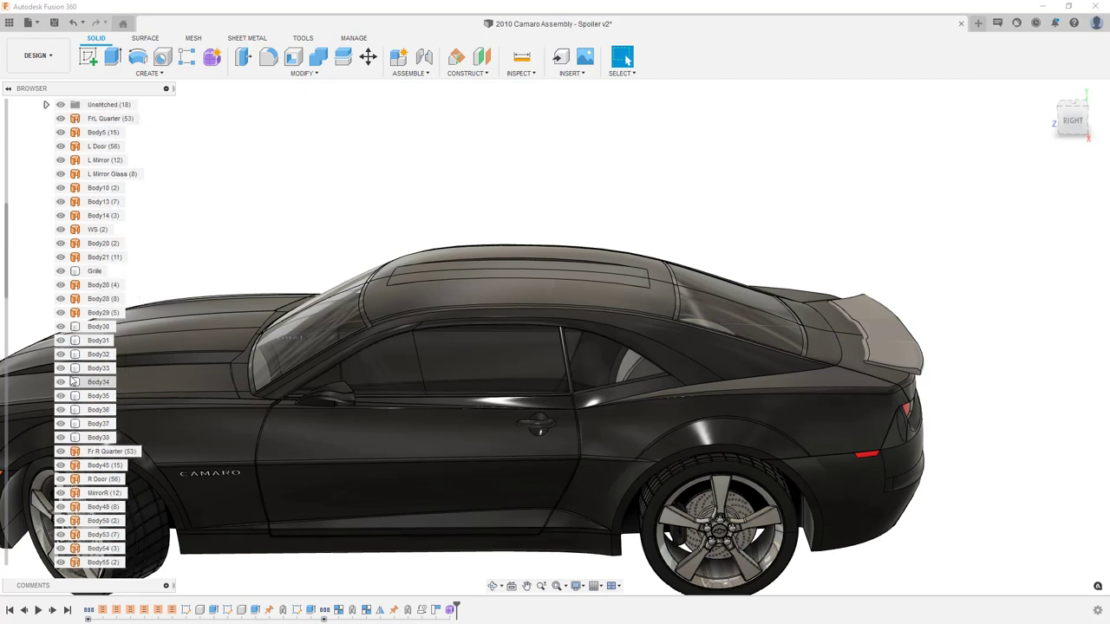
scroll(74, 382, up, 3)
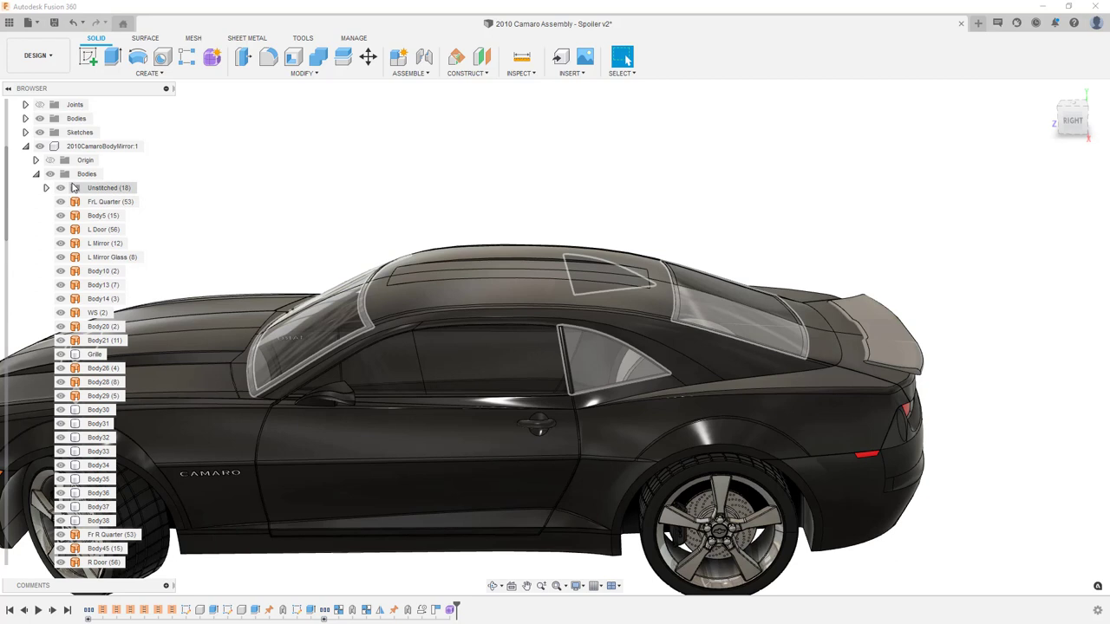
click(51, 176)
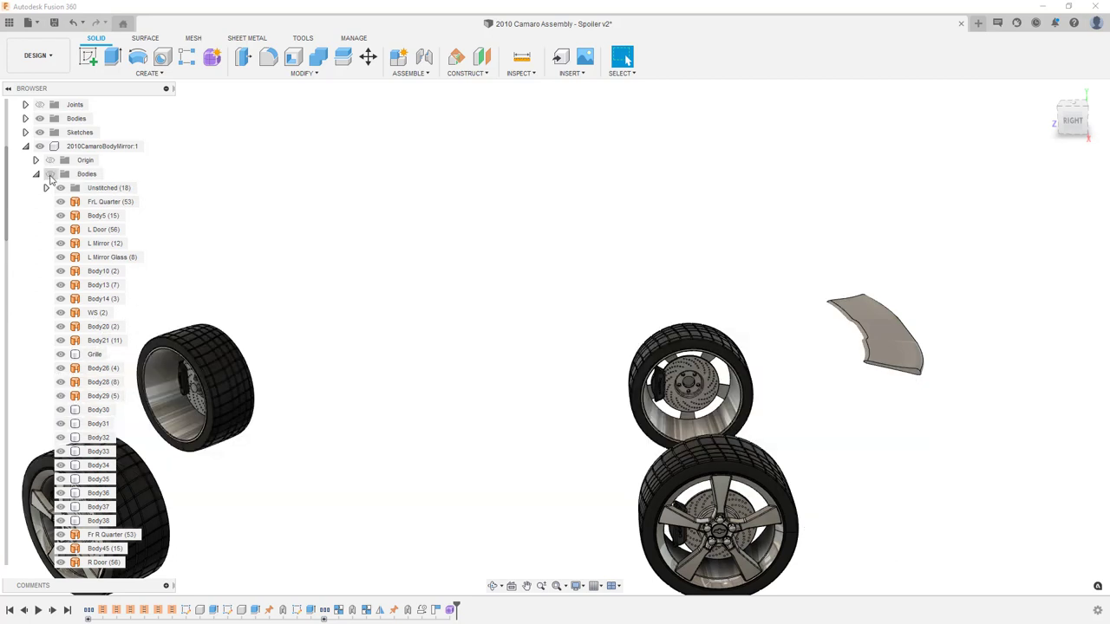
click(50, 176)
- Hide all 2010CamaroBodyMirror bodies from the Unstitched group through Unibody, keeping only the Trunk body shown
click(104, 188)
scroll(81, 392, down, 1)
scroll(81, 392, down, 10)
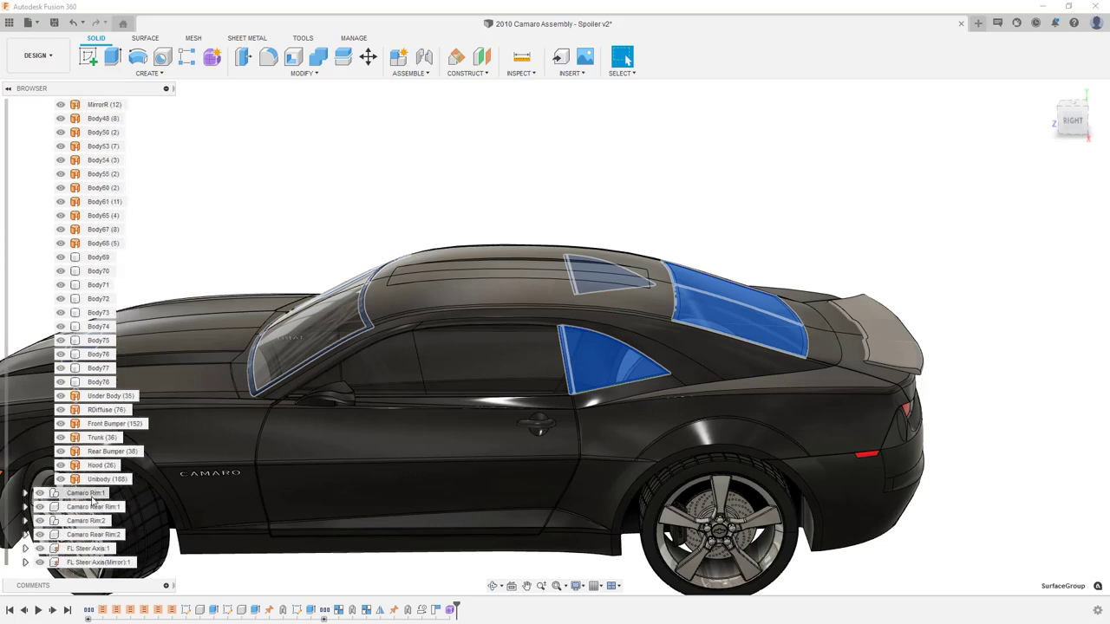
shift+click(99, 479)
right_click(98, 482)
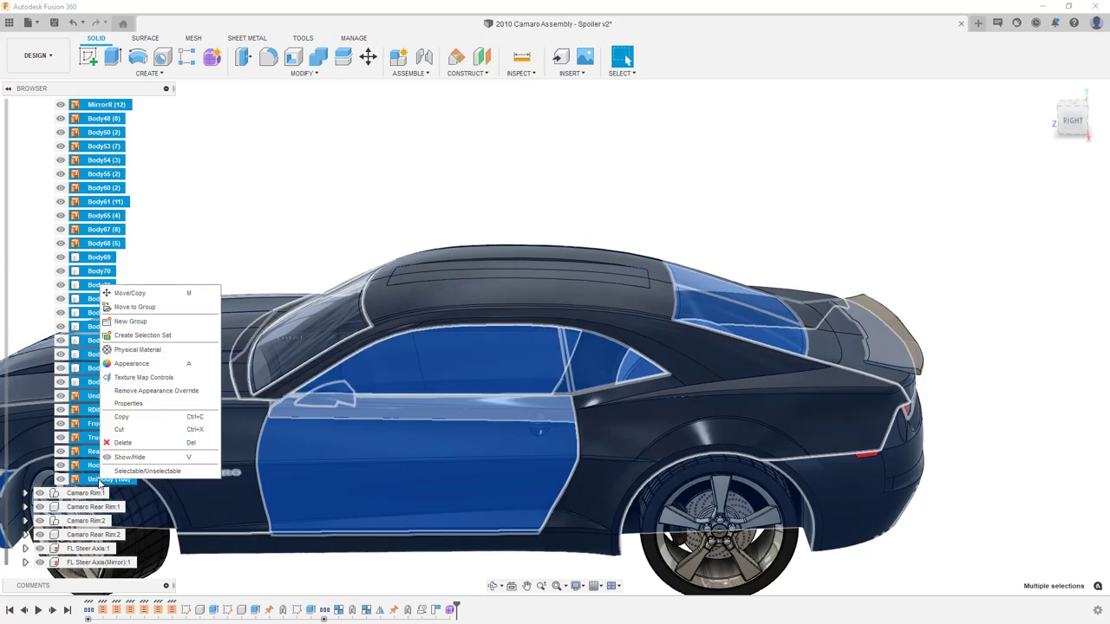
click(128, 464)
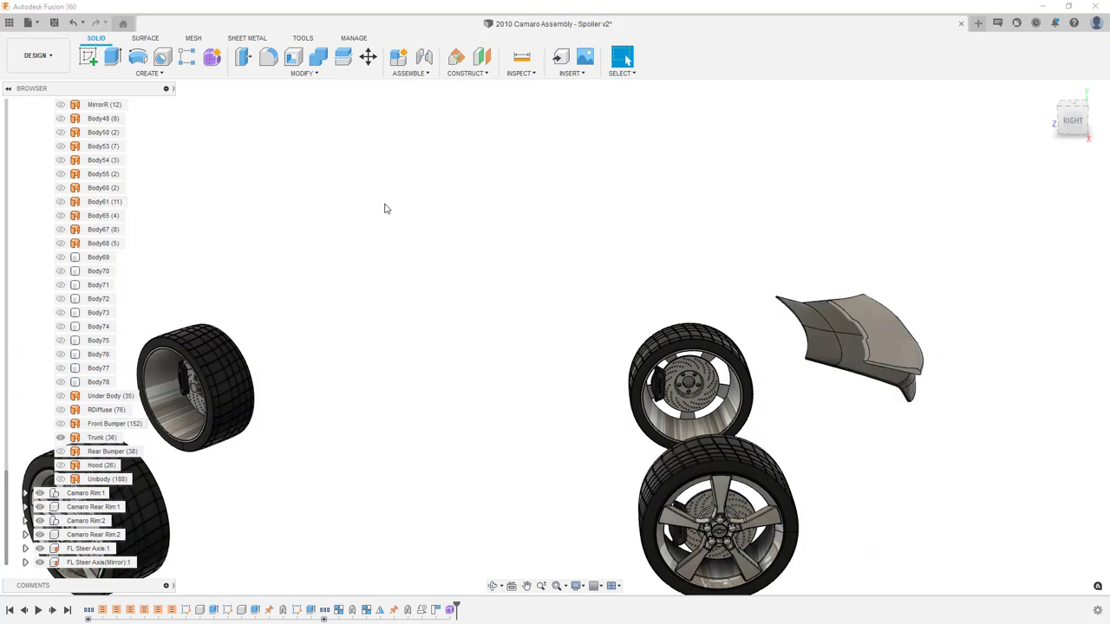
- Hide both Camaro Rim, both Camaro Rear Rim and both FL Steer Axis components
click(39, 492)
click(39, 507)
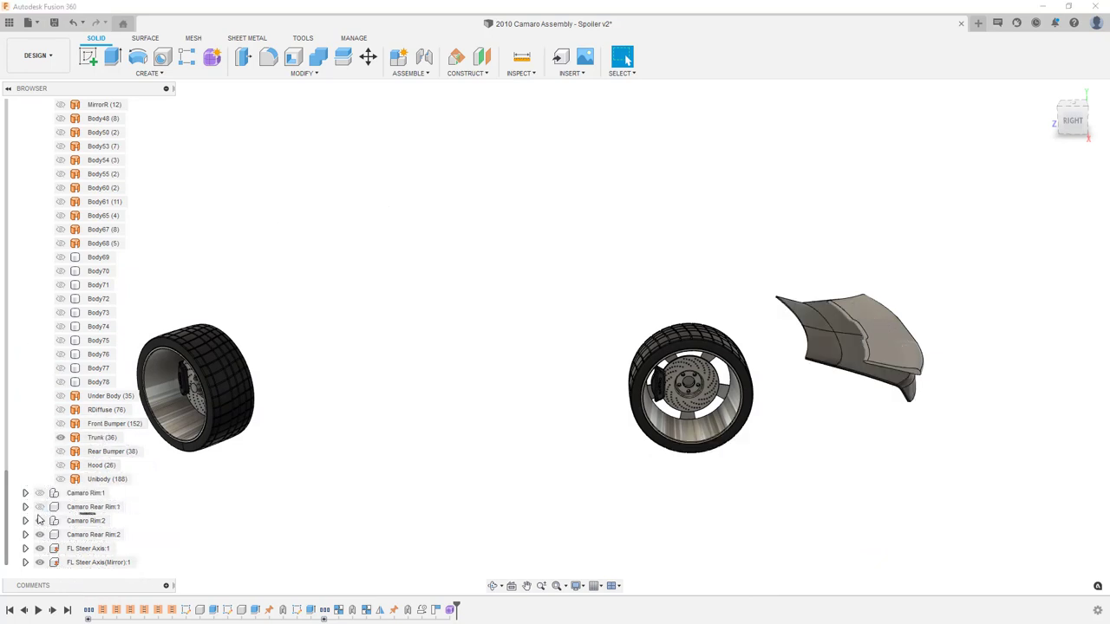
click(39, 520)
click(39, 534)
click(39, 548)
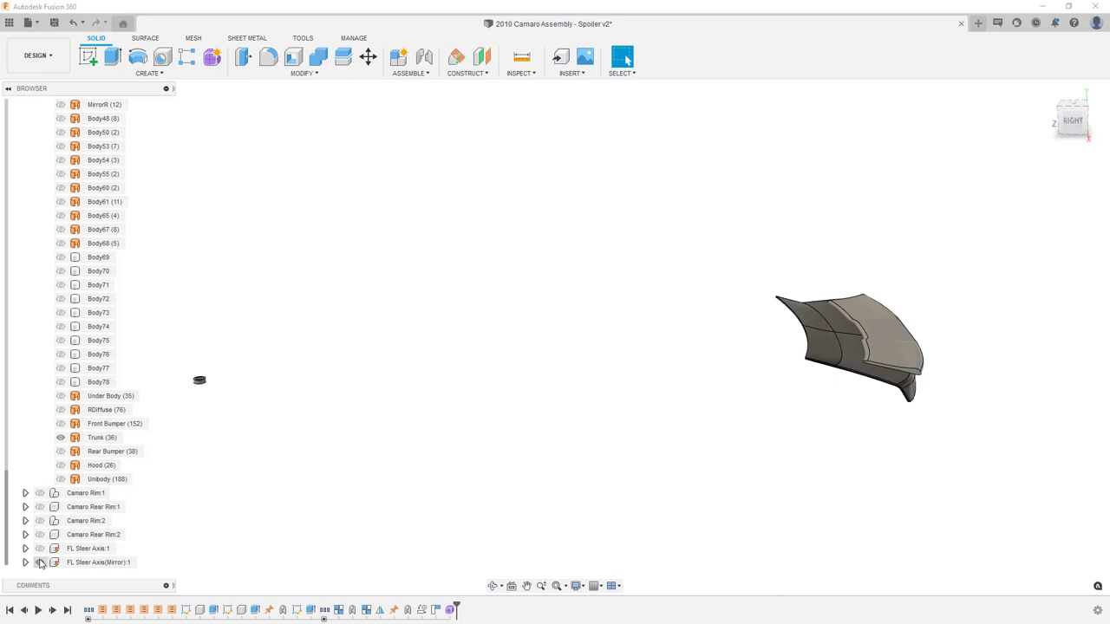
click(39, 562)
shift+middle_drag(840, 401, 879, 460)
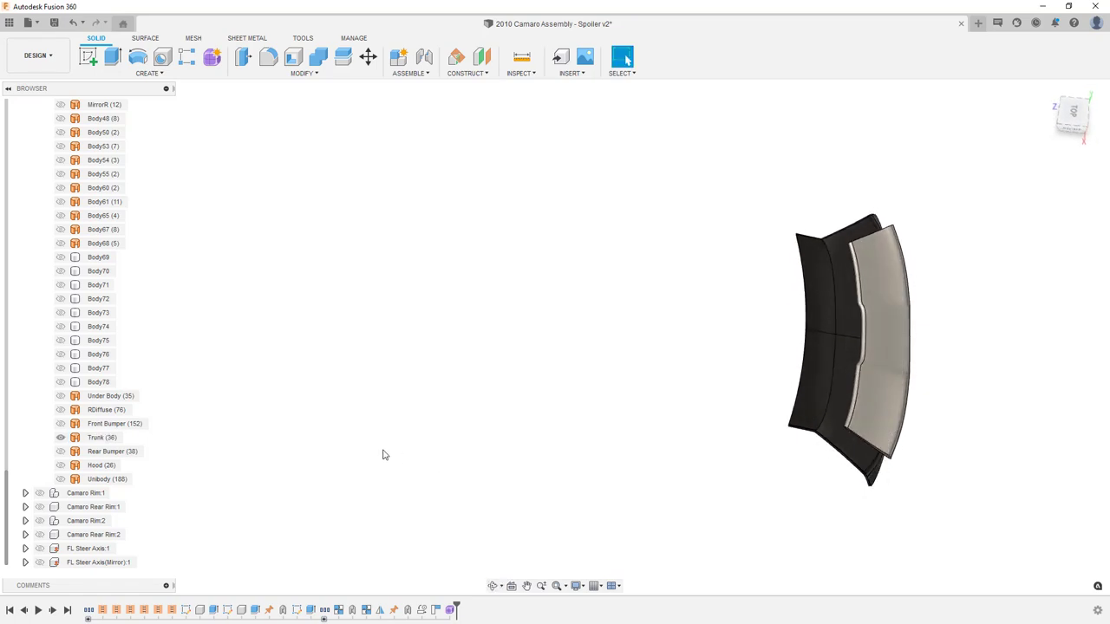
click(102, 438)
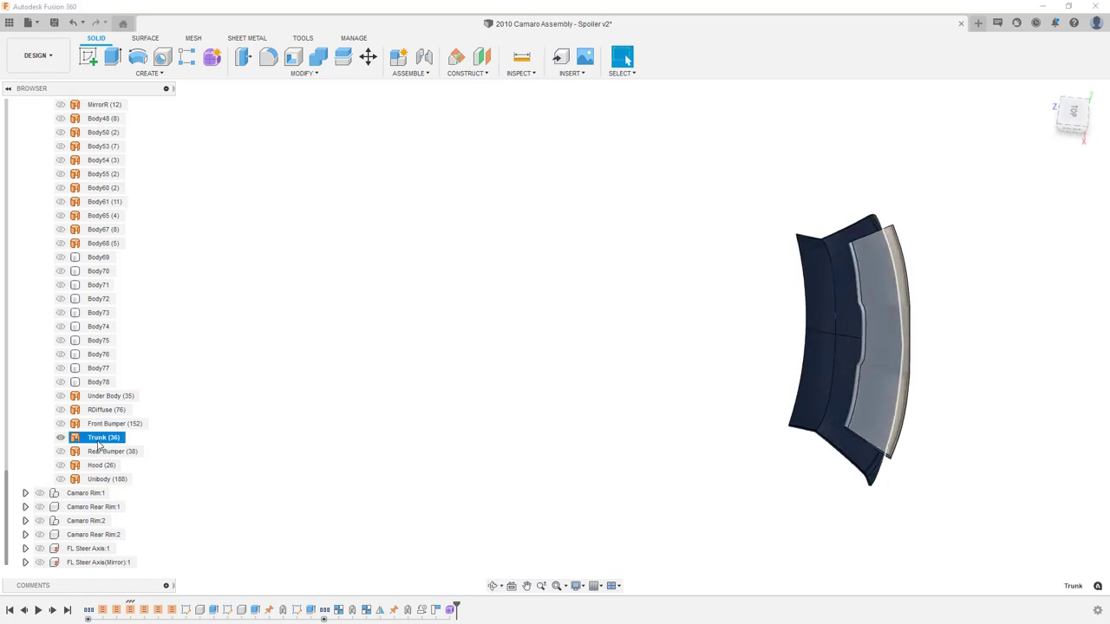
shift+middle_drag(765, 527, 772, 467)
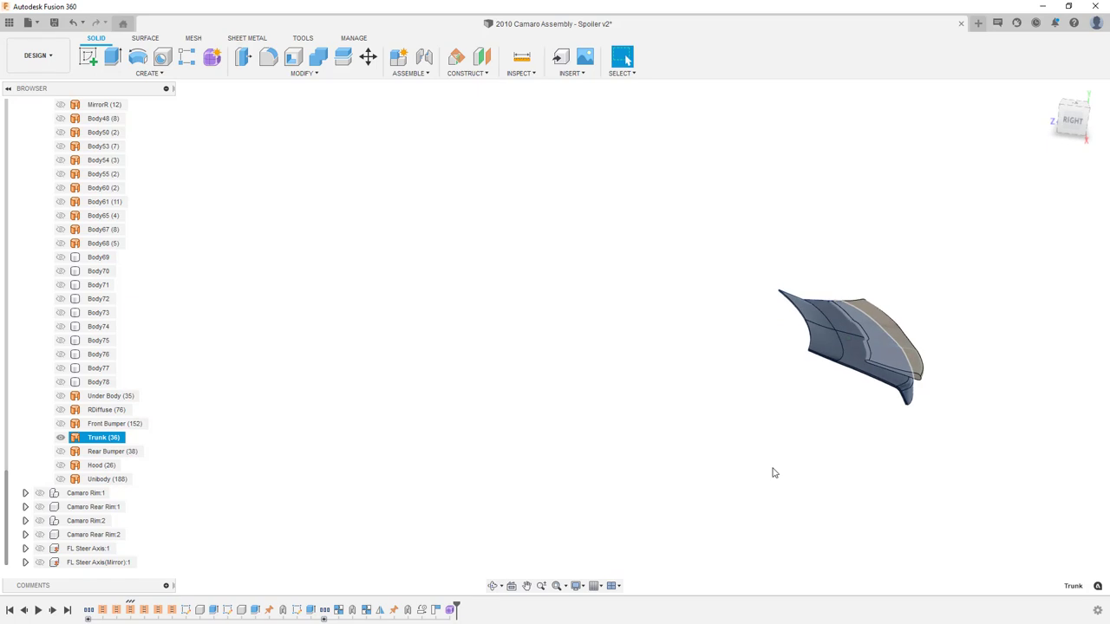
right_click(97, 439)
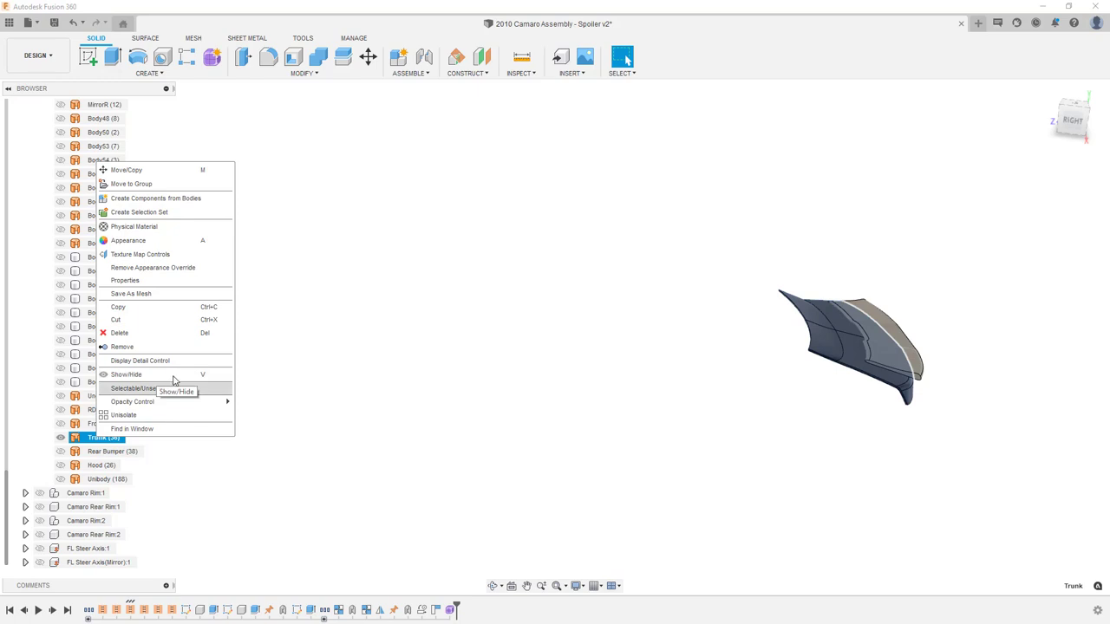
click(368, 59)
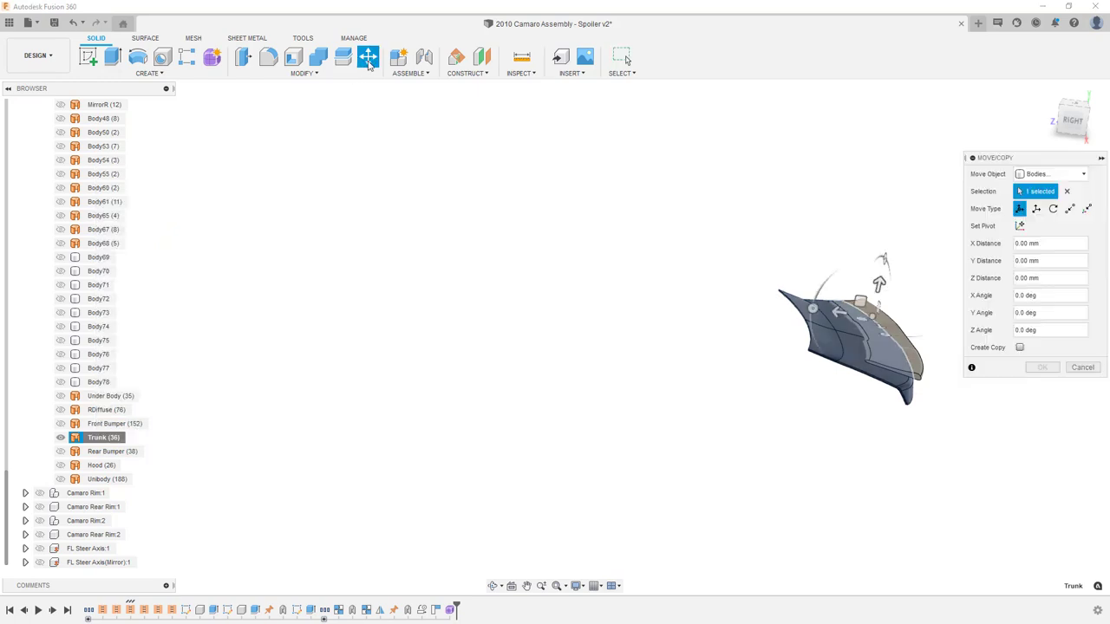
click(1019, 348)
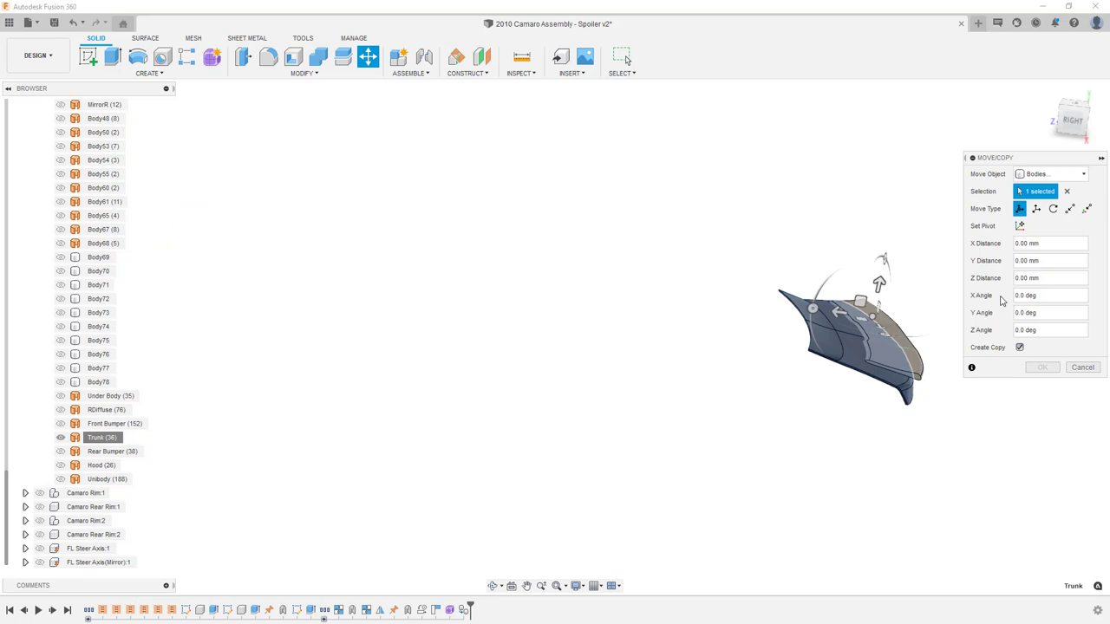
click(1082, 367)
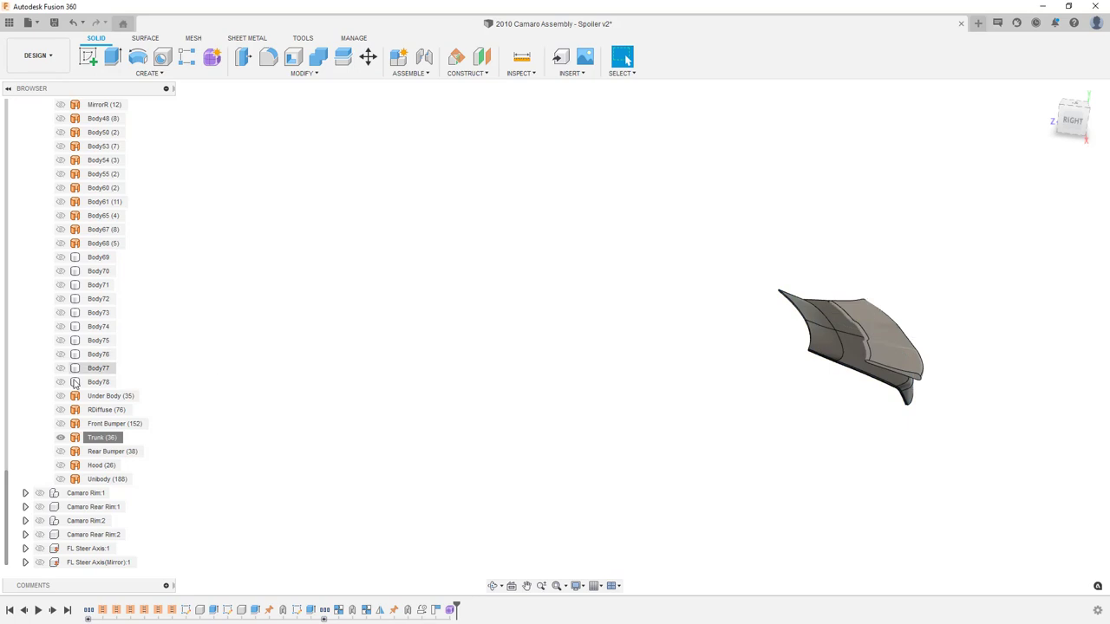
- Copy the 2010CamaroBodyMirror Trunk body and paste it in place into the top-level assembly
click(90, 442)
right_click(90, 442)
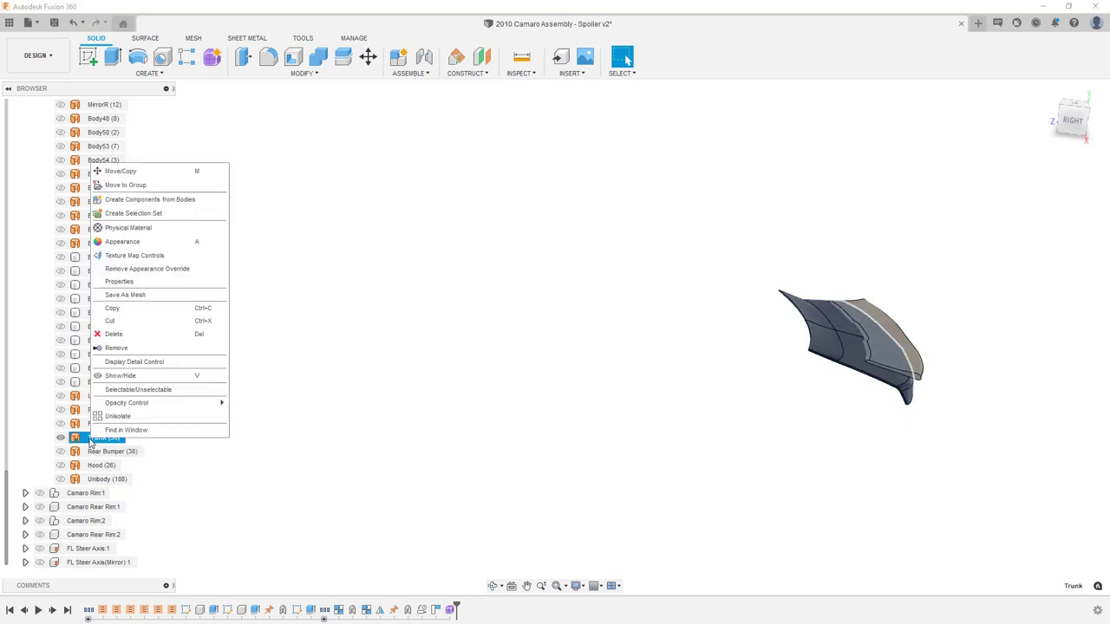
click(123, 314)
click(139, 335)
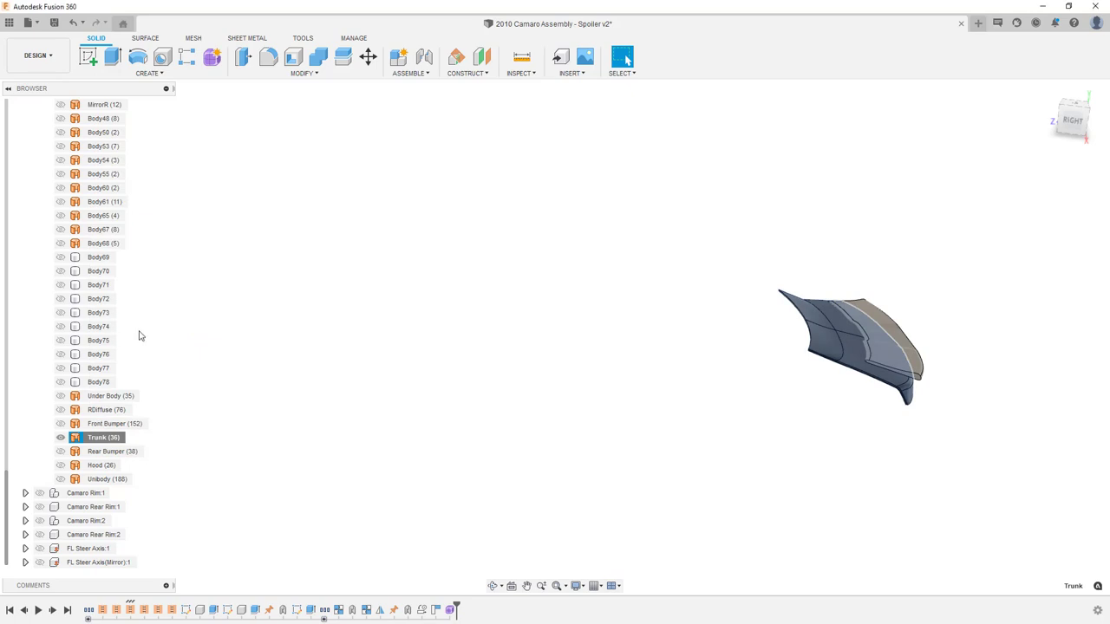
right_click(253, 354)
click(243, 451)
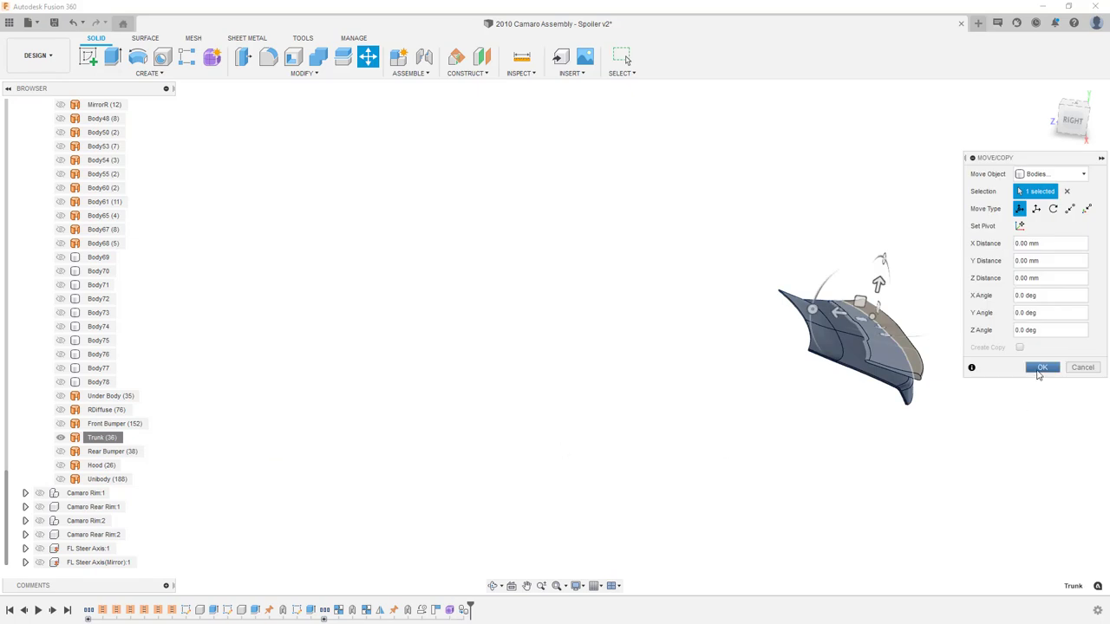
click(1041, 368)
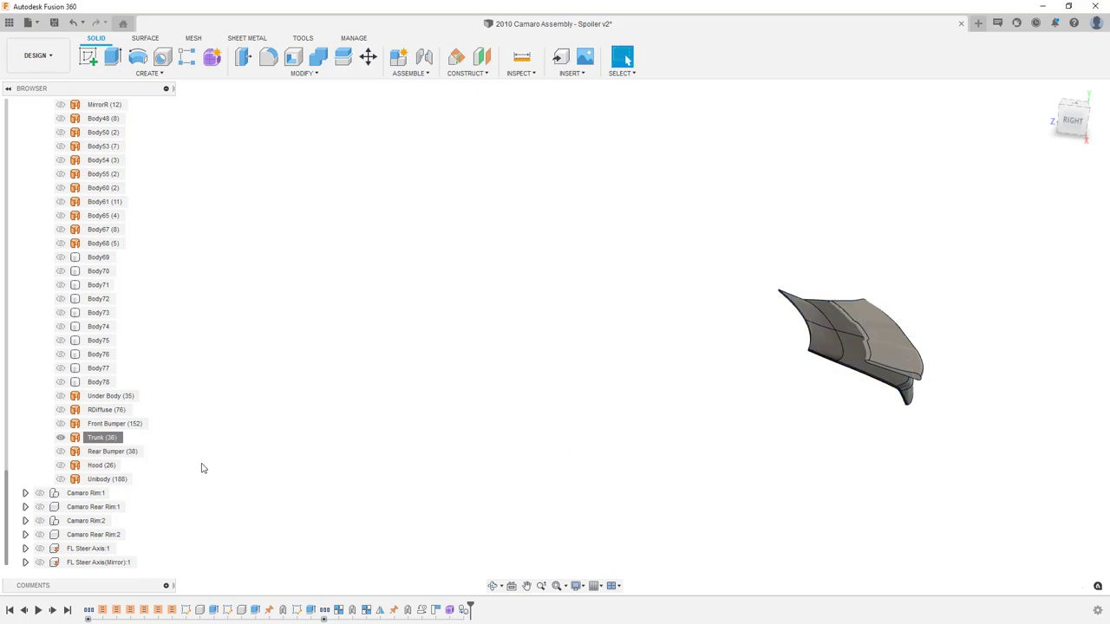
- Locate the pasted Trunk among the assembly's top-level bodies and reorder its copy feature in the timeline ahead of Form1
scroll(76, 365, up, 5)
scroll(76, 274, up, 10)
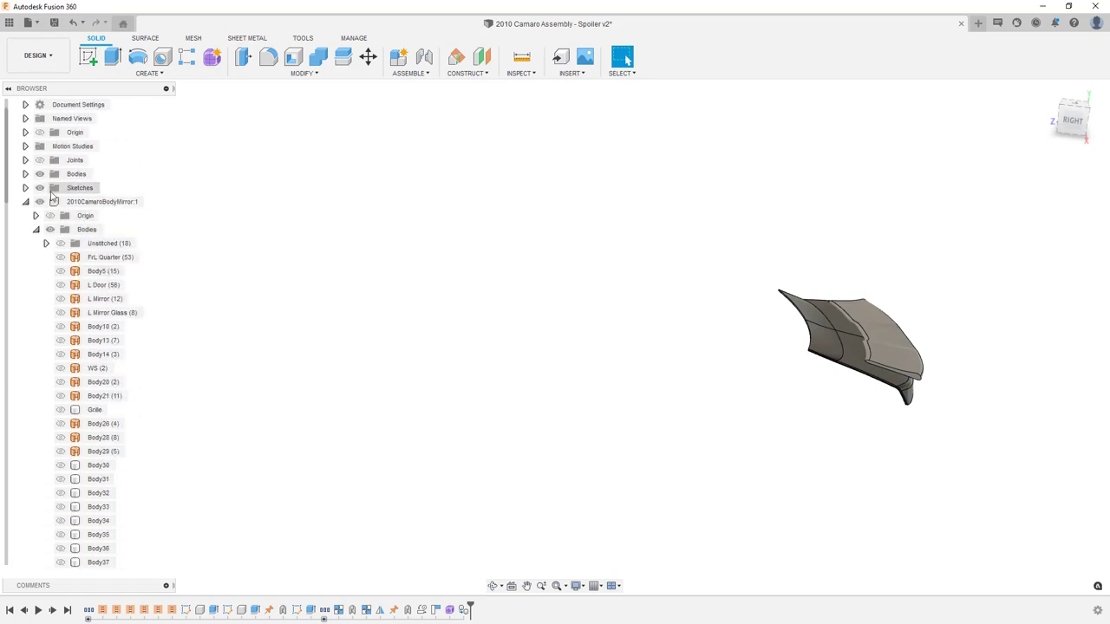
click(26, 173)
click(87, 201)
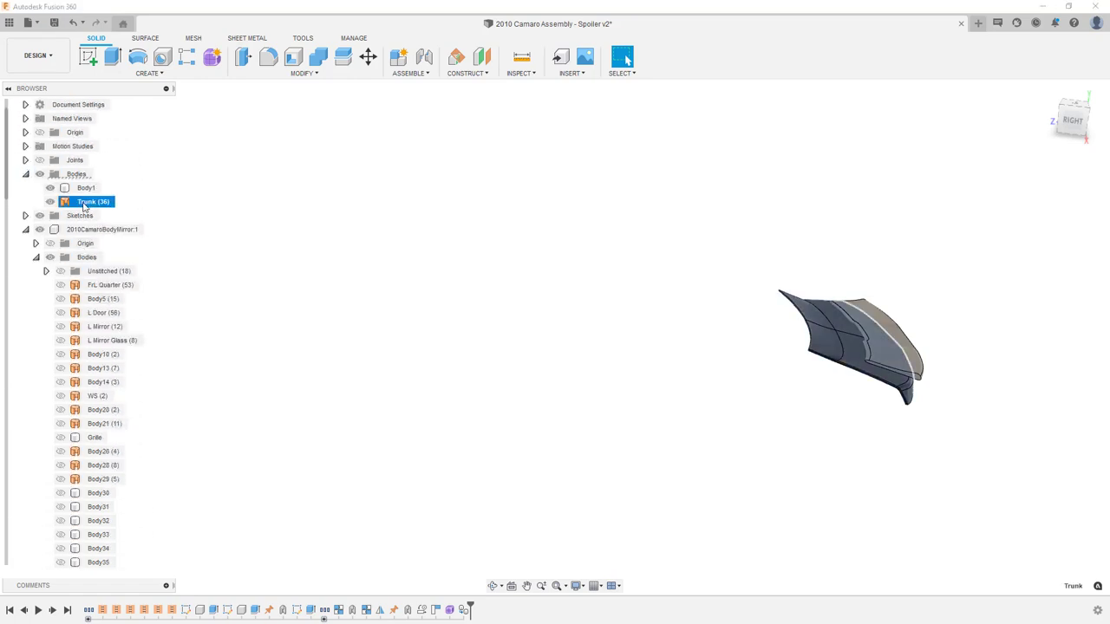
click(87, 189)
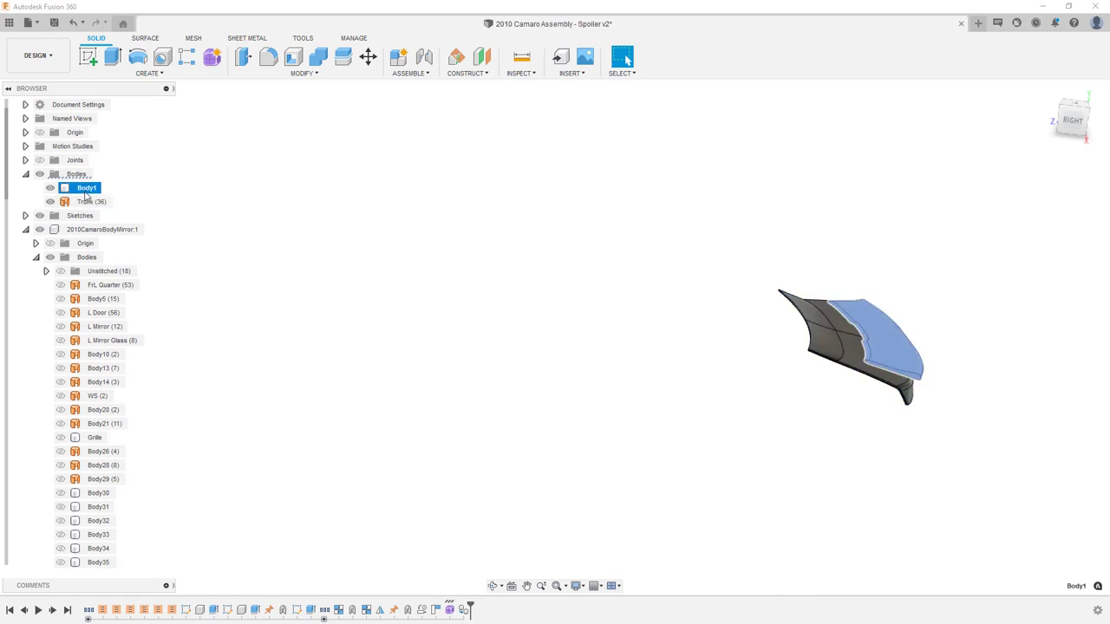
click(451, 610)
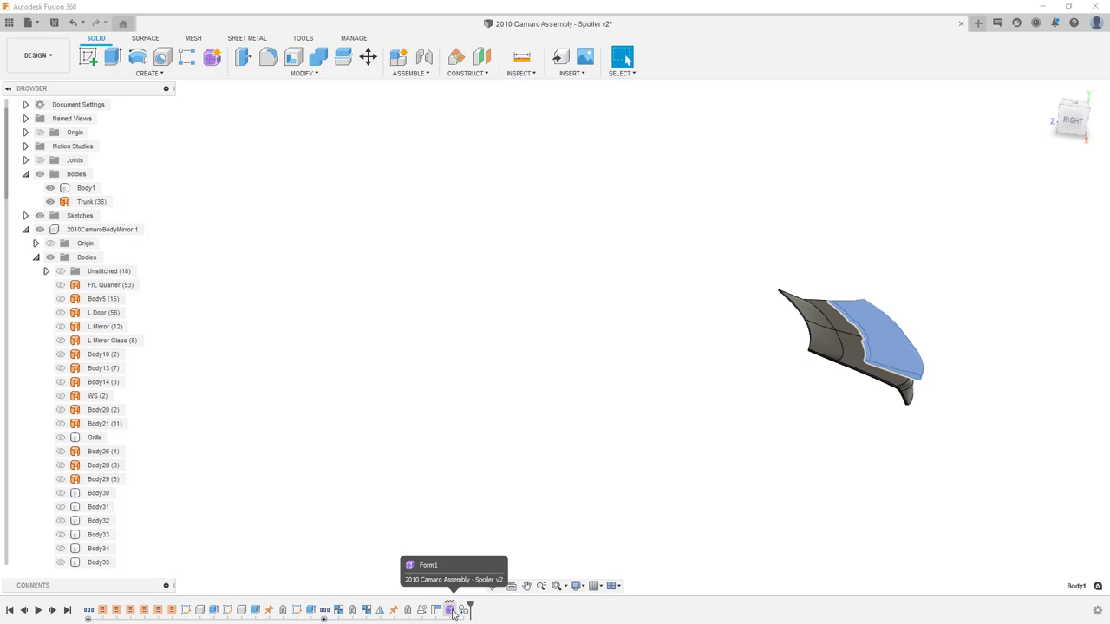
drag(462, 610, 450, 612)
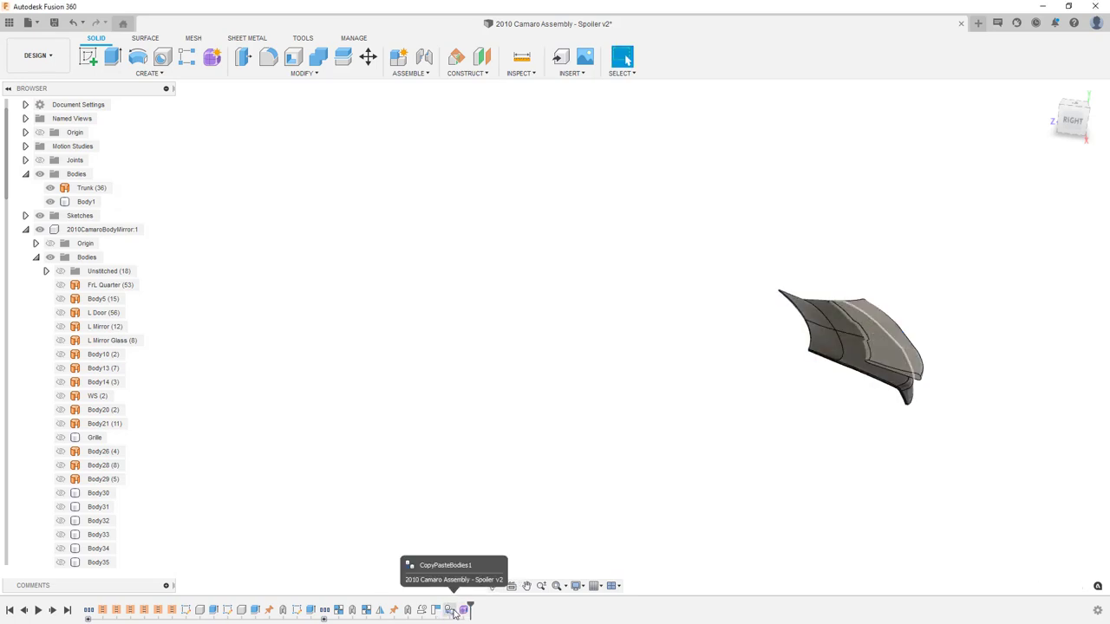
click(463, 610)
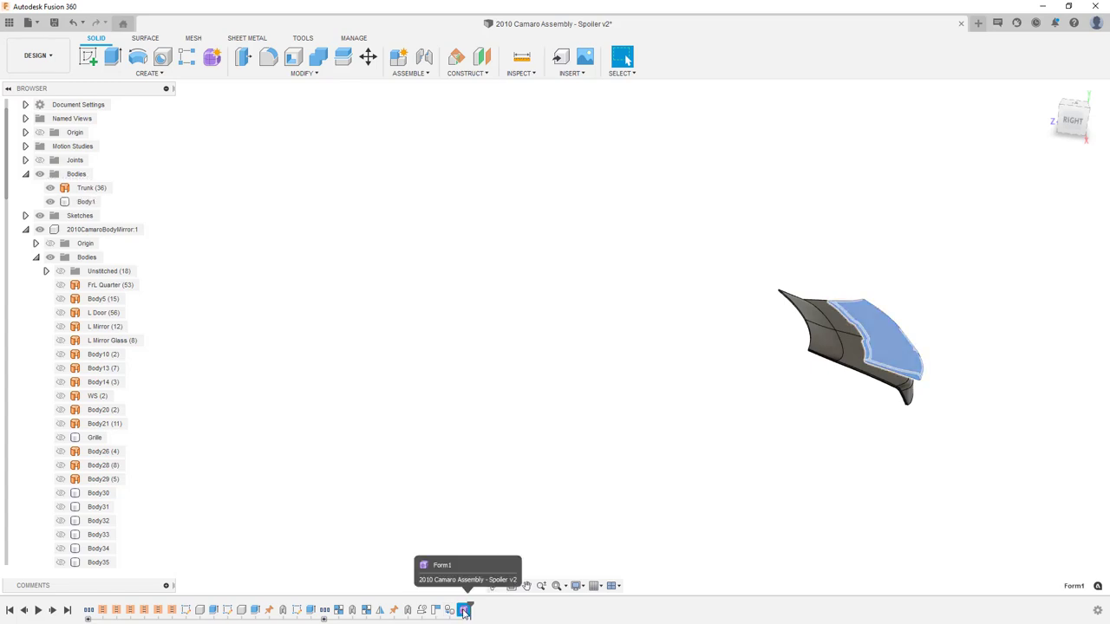
click(464, 610)
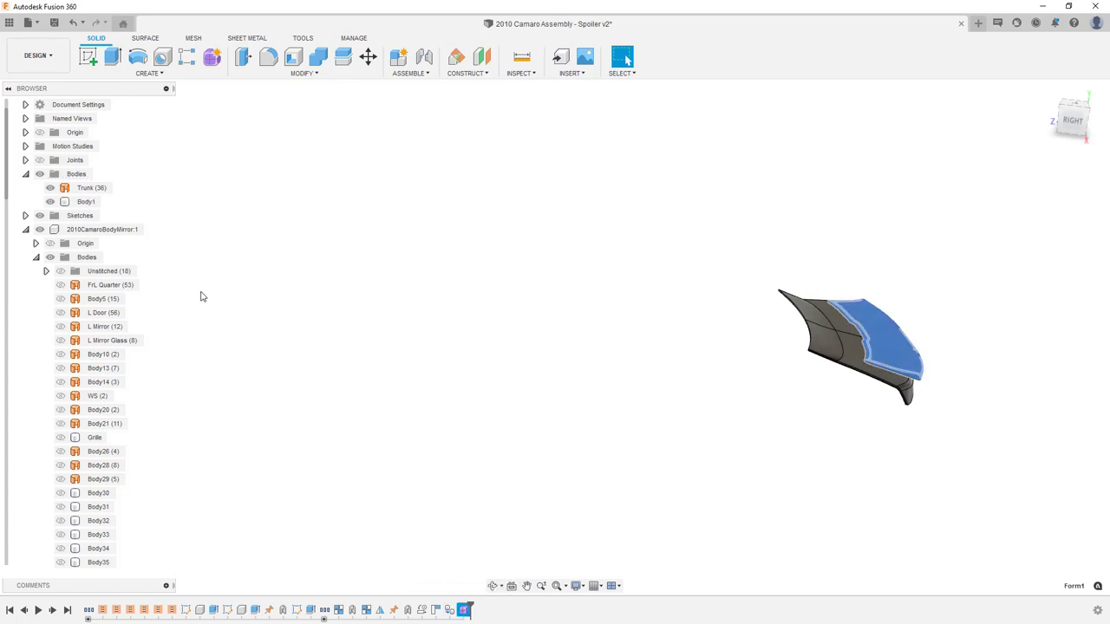
- Review the preview features in the preferences, filtered to General, for mesh-related options
click(88, 191)
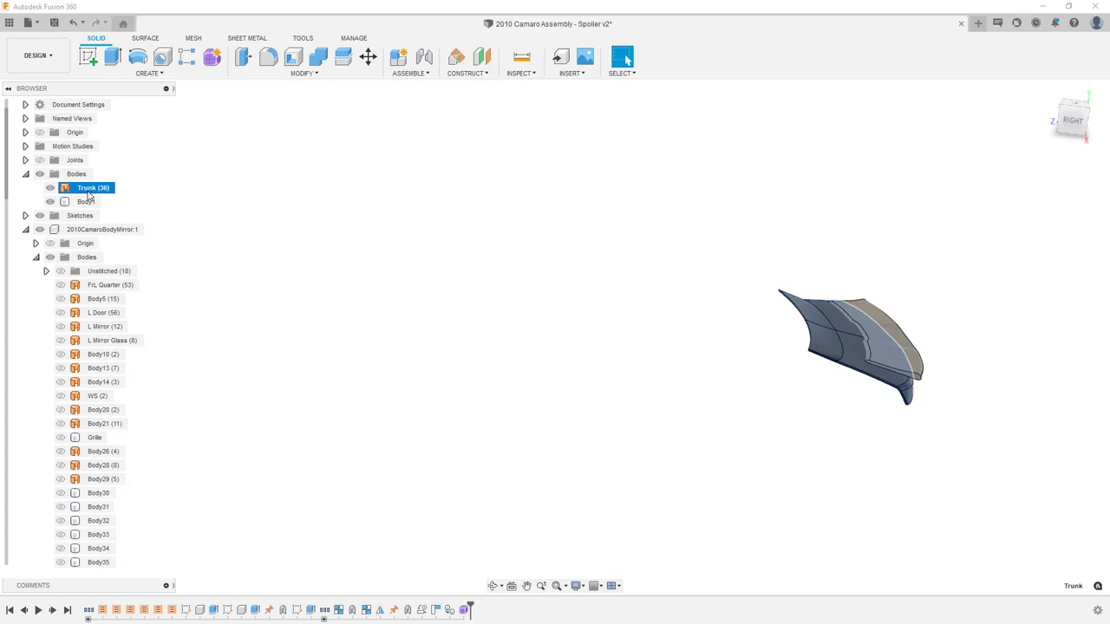
click(194, 39)
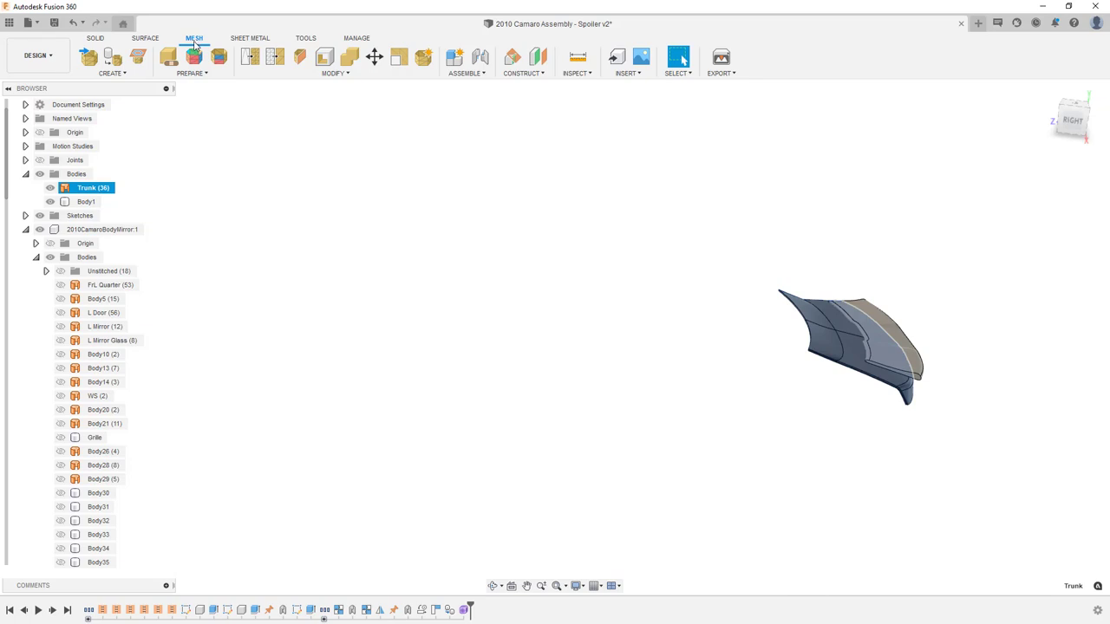
click(1097, 23)
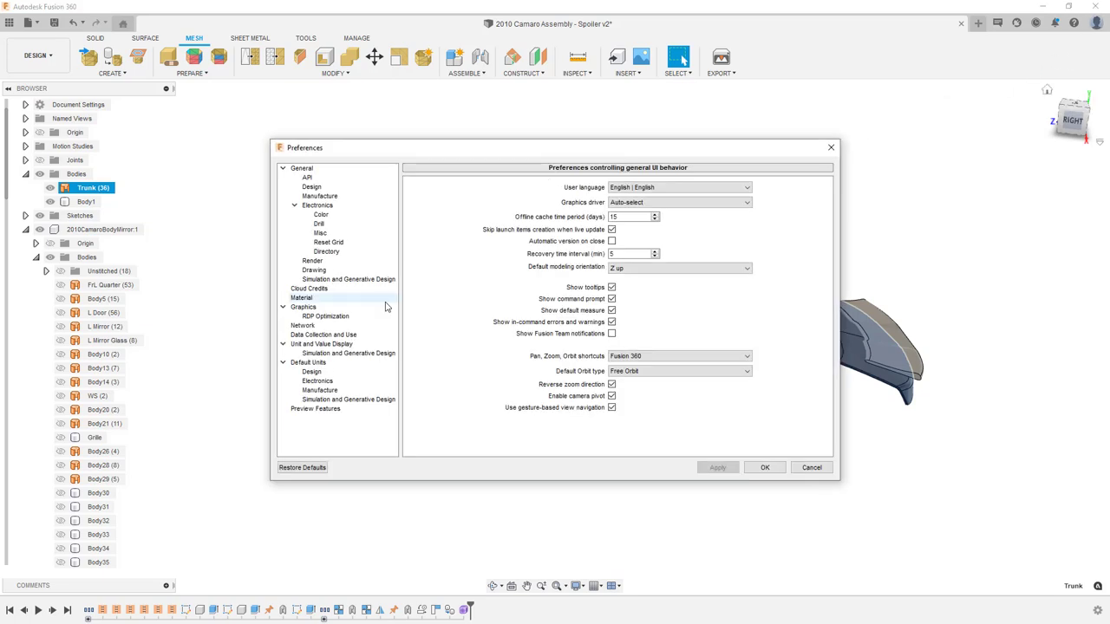
click(340, 413)
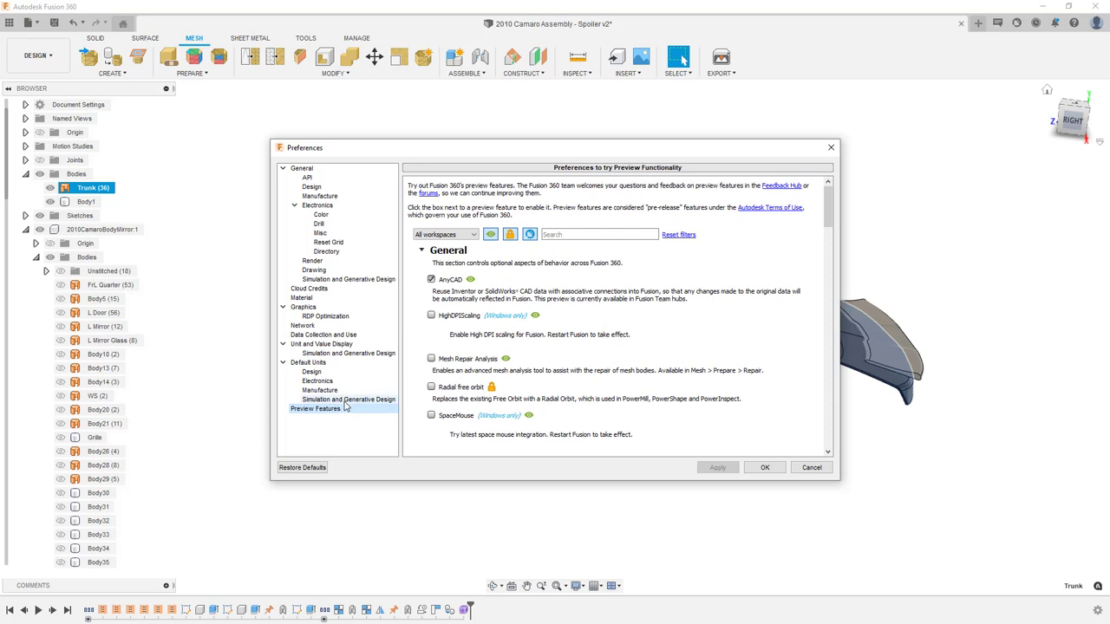
click(468, 234)
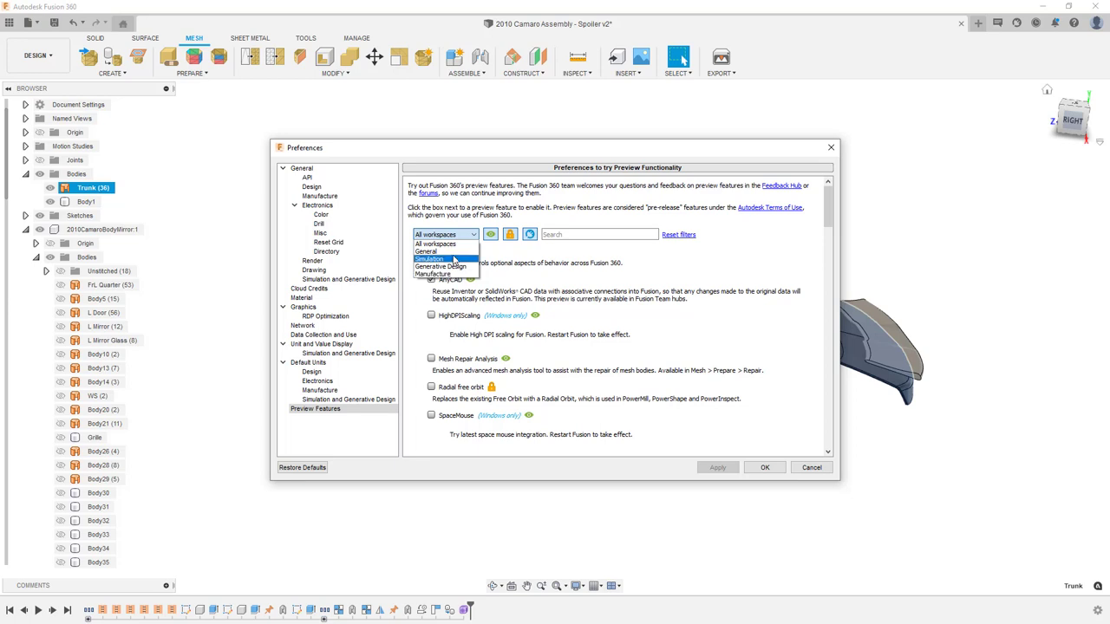
click(455, 252)
scroll(483, 279, down, 1)
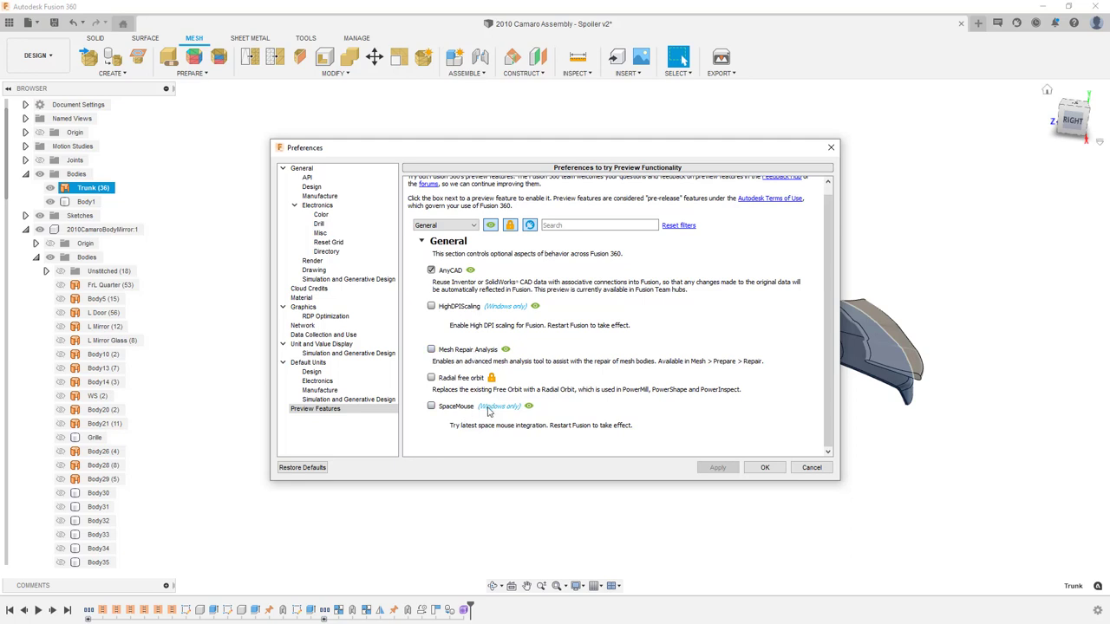
click(767, 468)
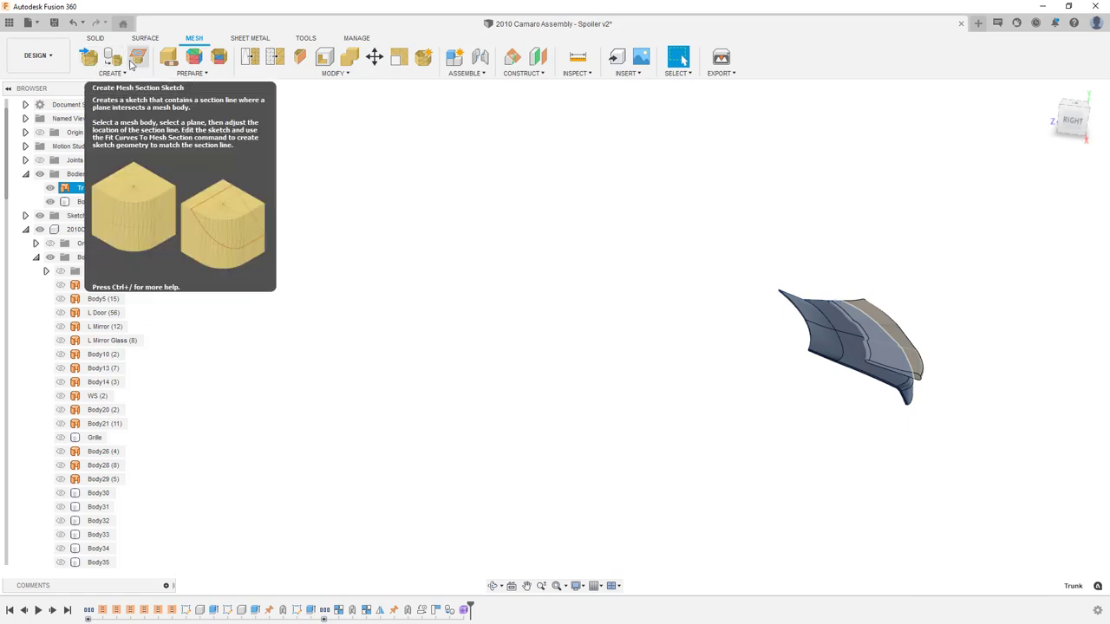
- Try to tessellate the original Trunk body at Medium refinement, with Create Quads and Preview enabled
right_click(84, 189)
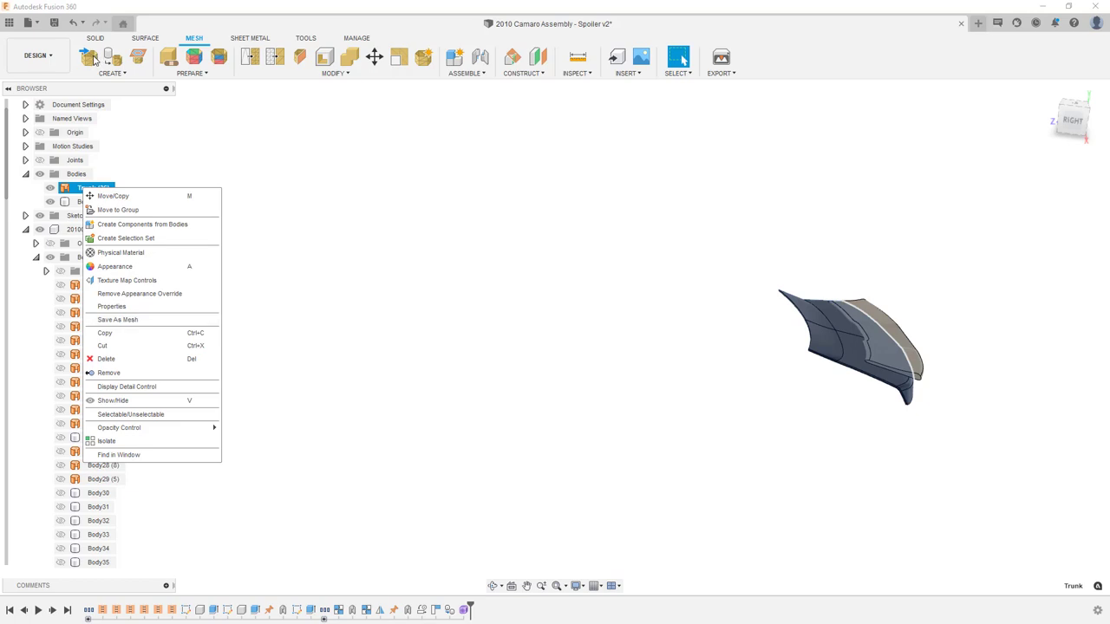
click(117, 68)
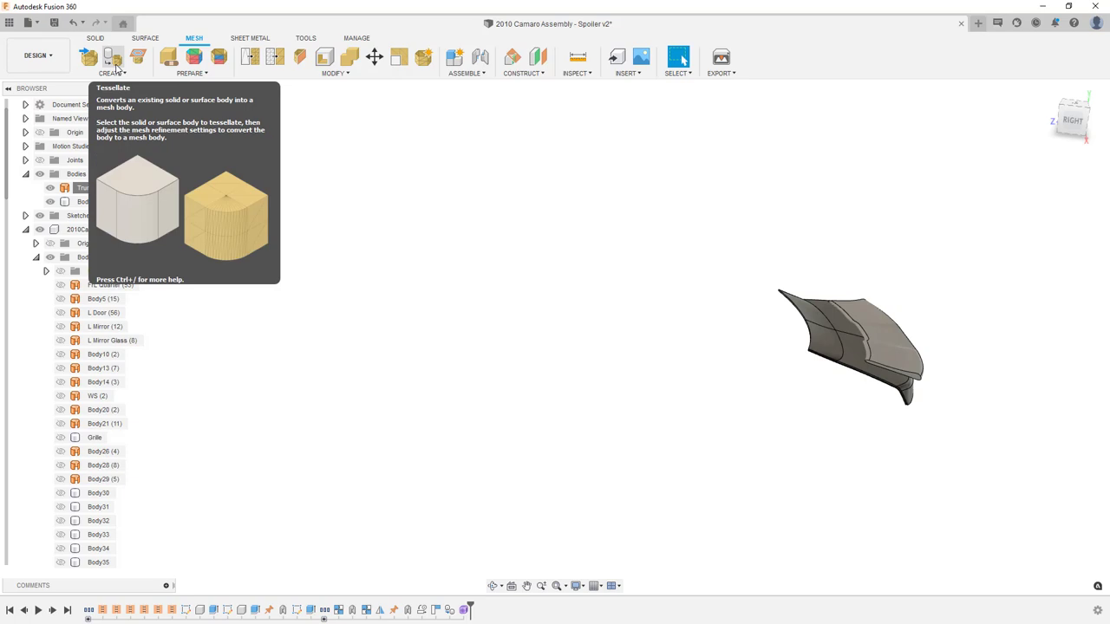
click(114, 58)
click(824, 333)
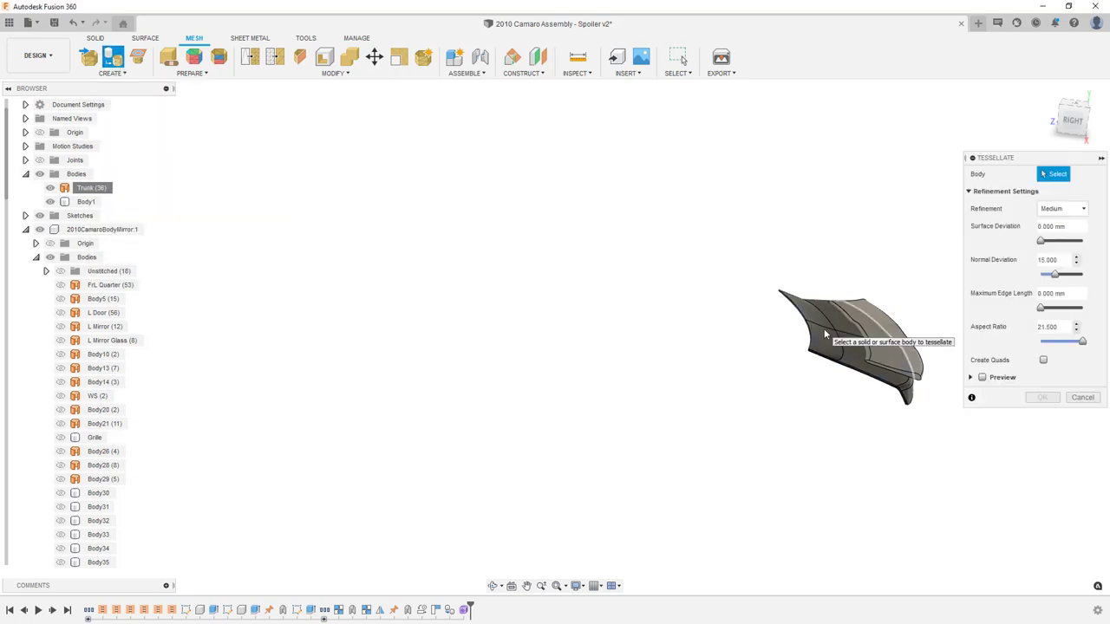
click(982, 378)
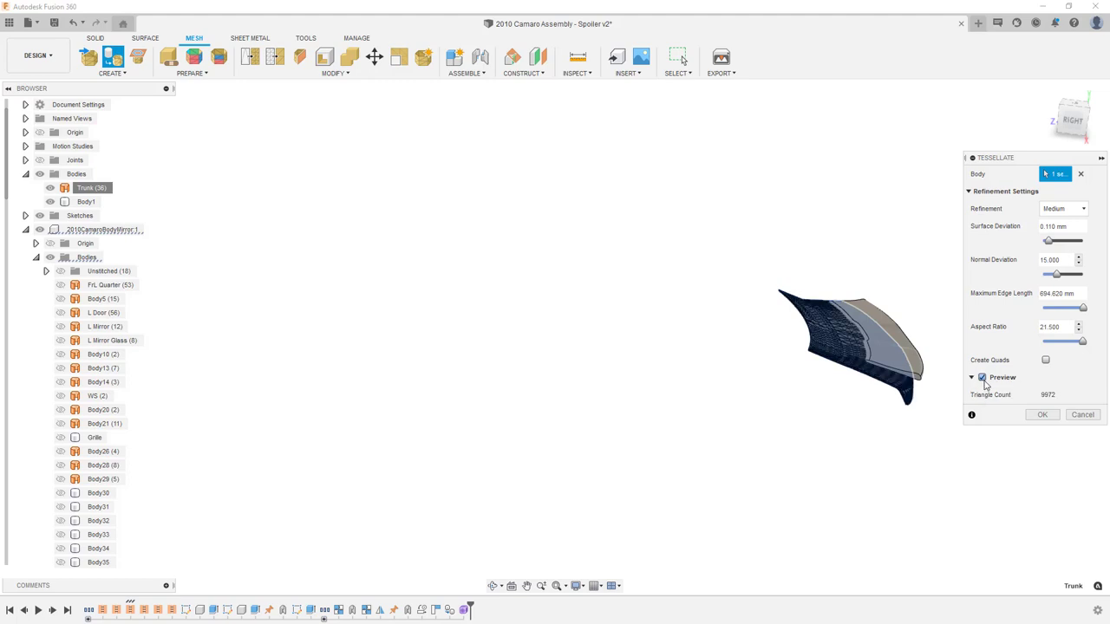
click(1046, 360)
shift+middle_drag(914, 312, 701, 349)
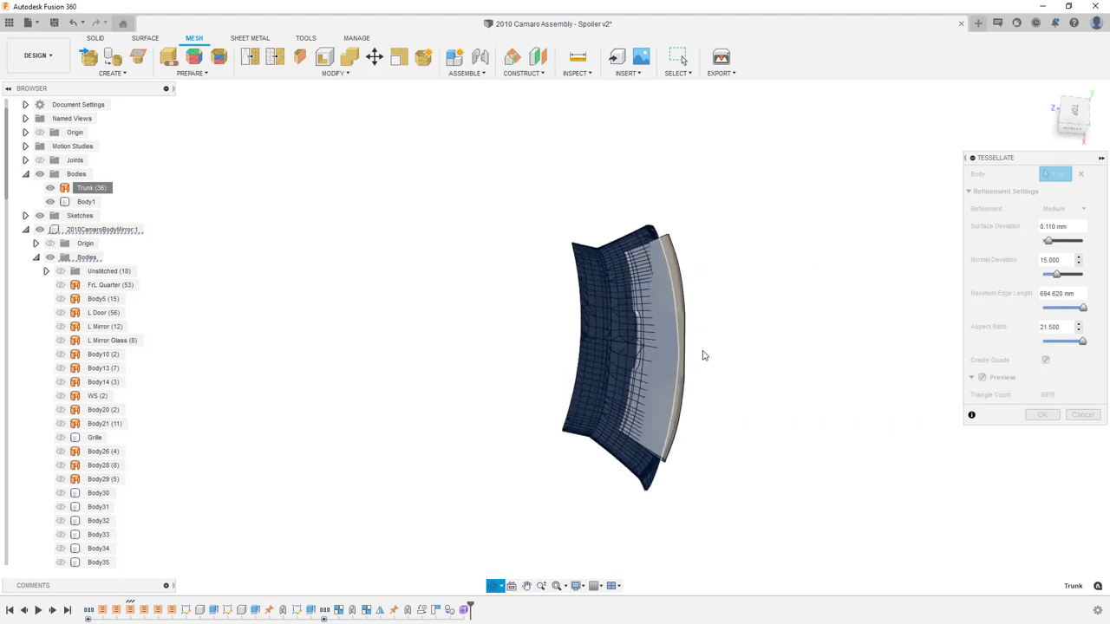
scroll(659, 352, up, 3)
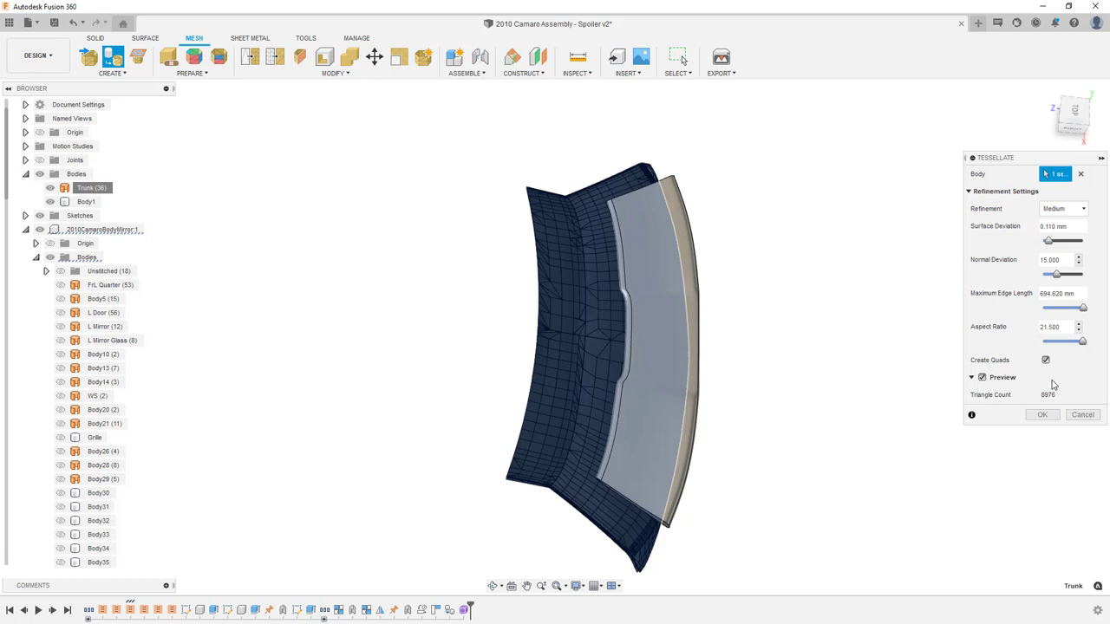
scroll(600, 328, up, 3)
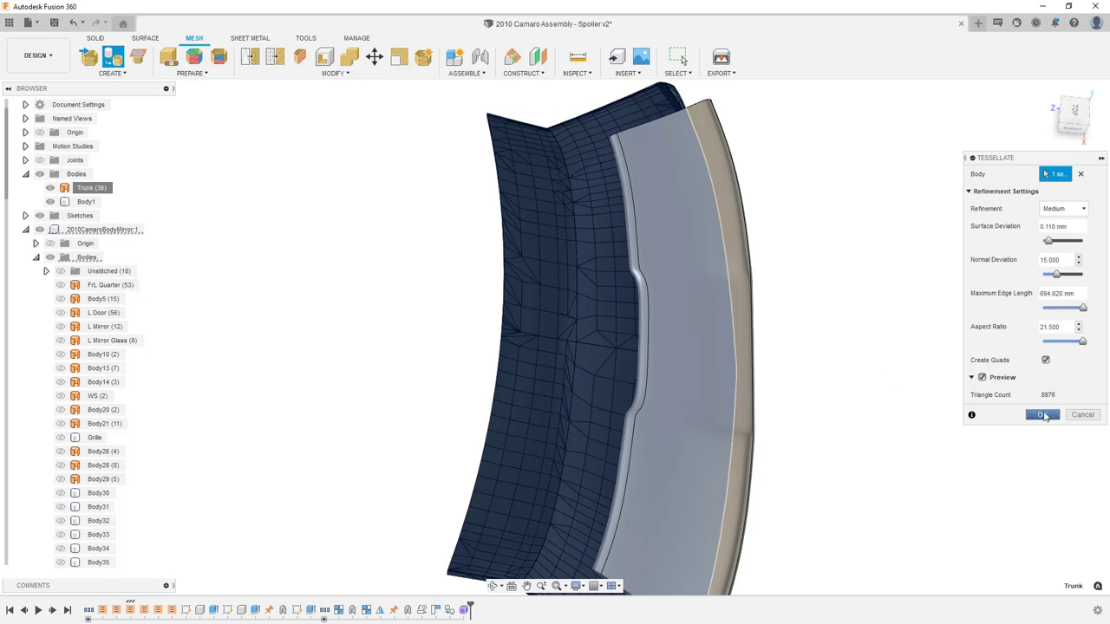
click(1042, 414)
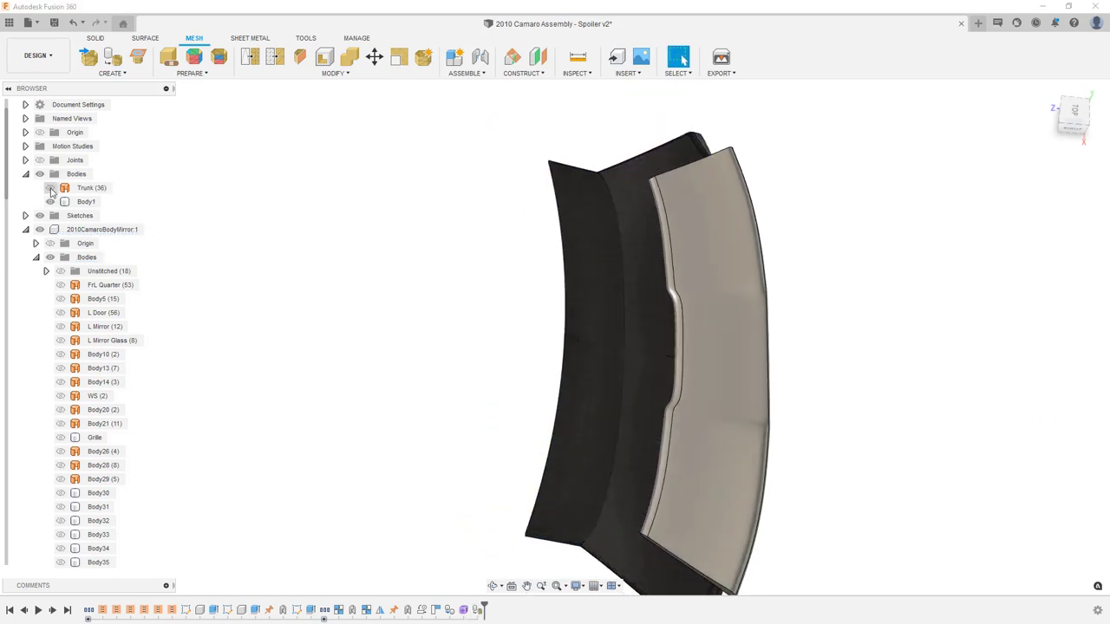
- Check which Trunk body was converted to a mesh and delete its tessellation feature from the timeline
click(86, 201)
click(87, 187)
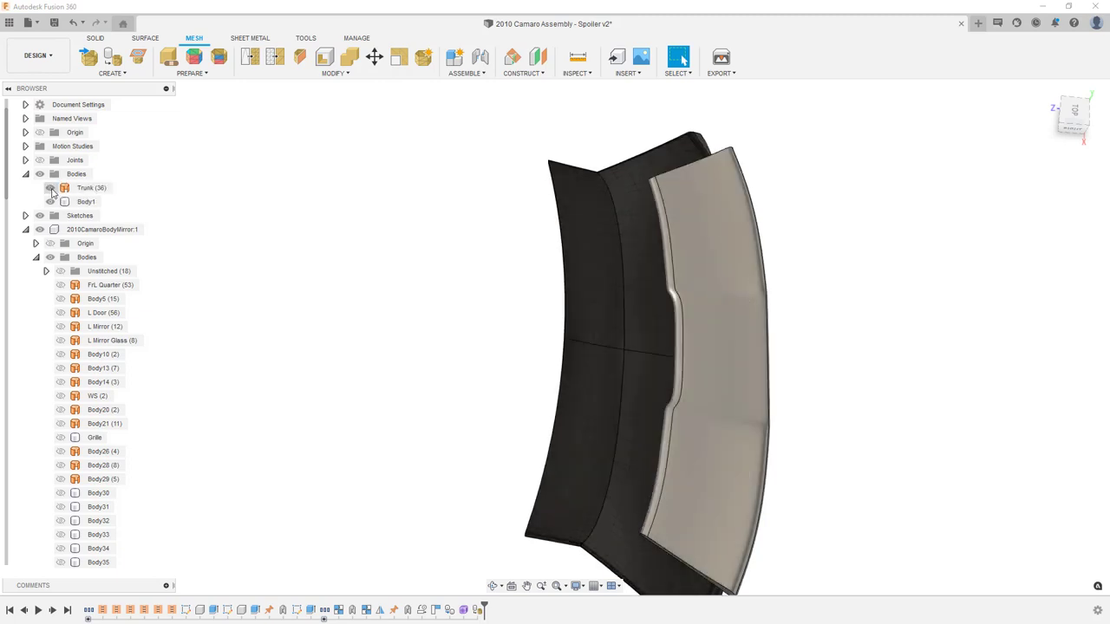
scroll(126, 408, down, 7)
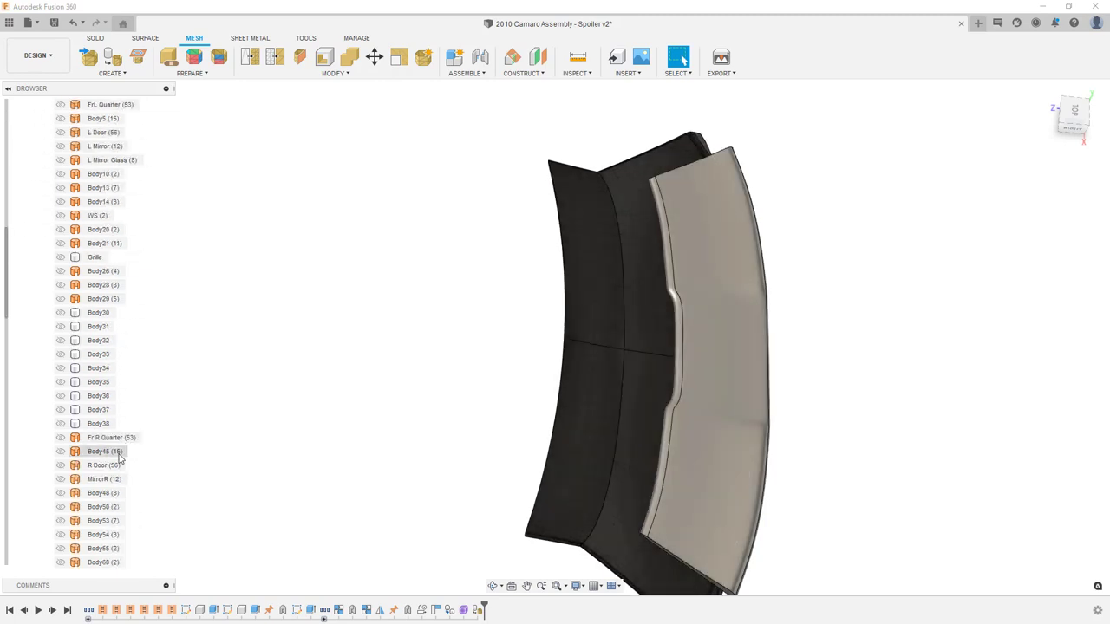
scroll(118, 465, down, 6)
click(97, 478)
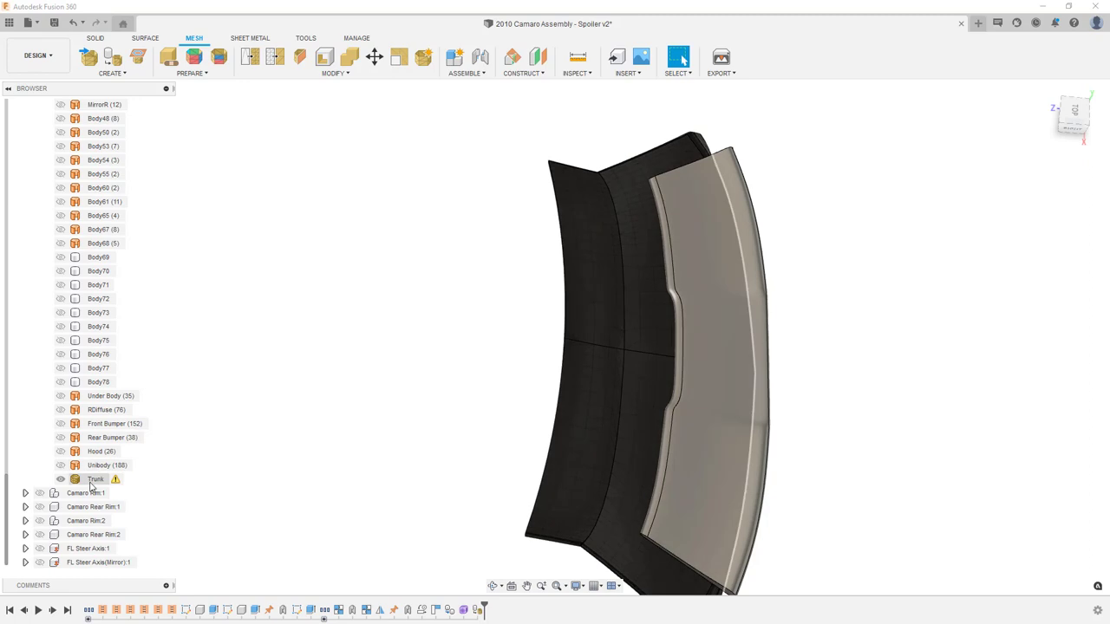
key(Escape)
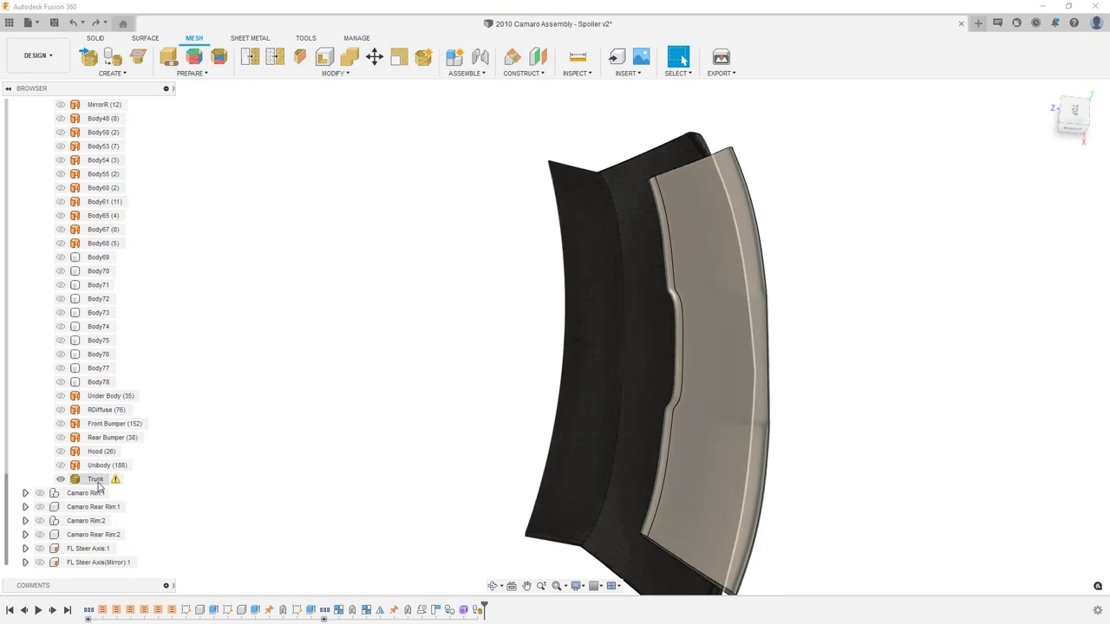
click(478, 610)
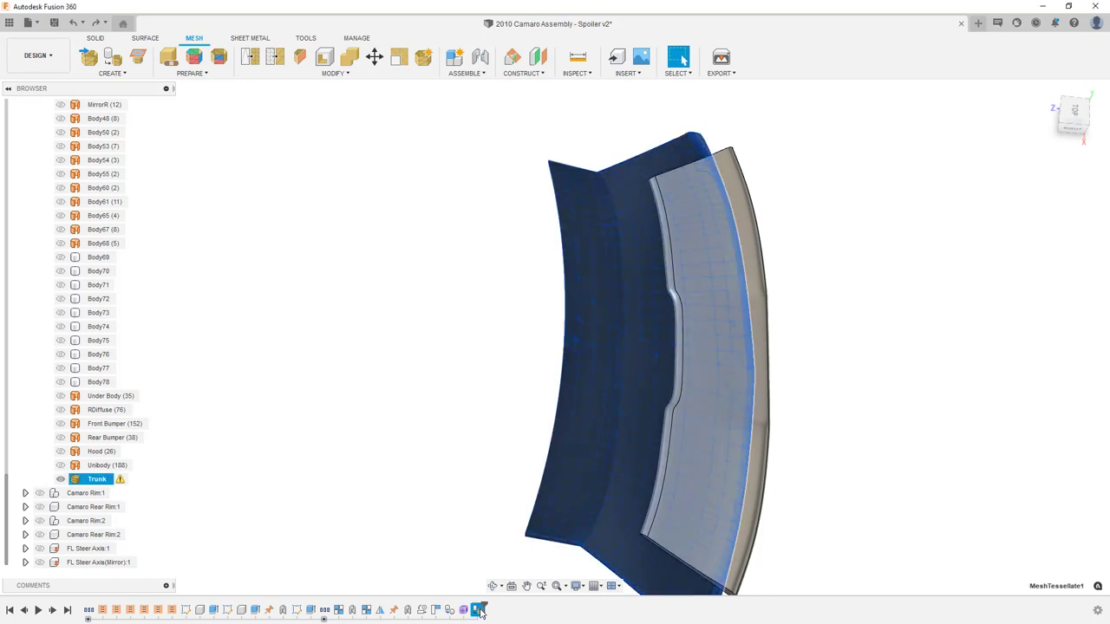
click(440, 509)
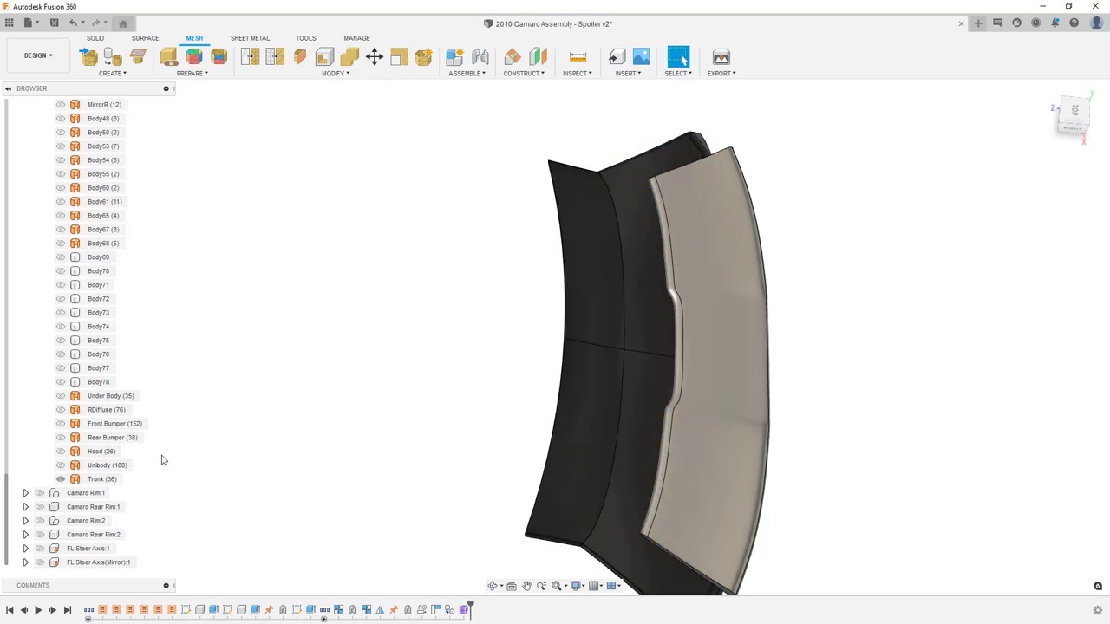
- Hide the original Trunk body in the 2010CamaroBodyMirror component and show the copied Trunk among the top-level bodies
click(60, 478)
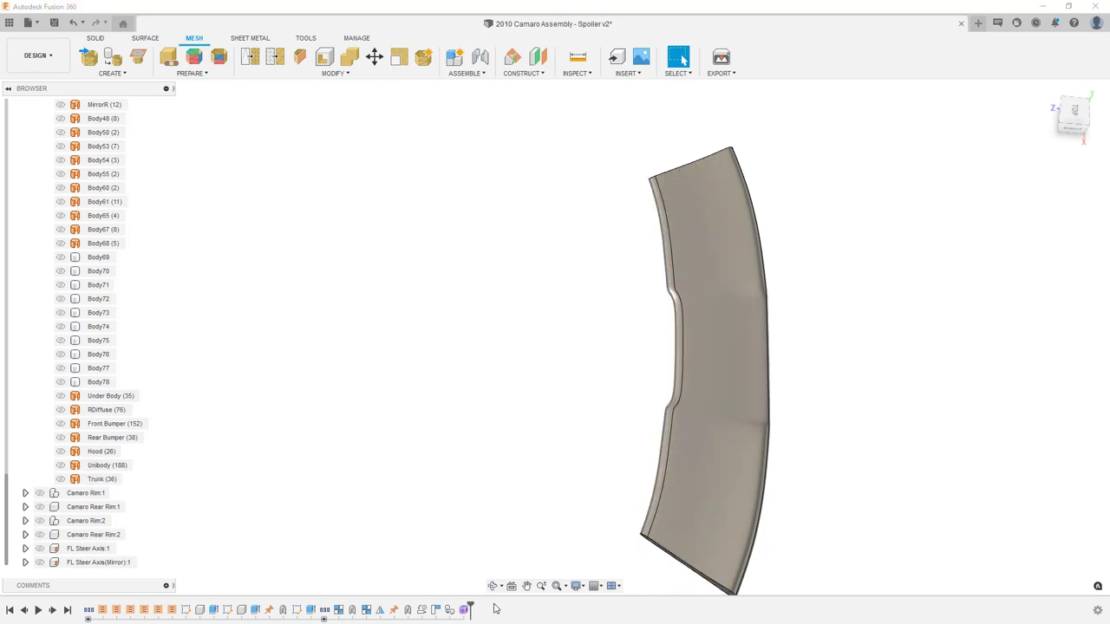
scroll(119, 363, up, 15)
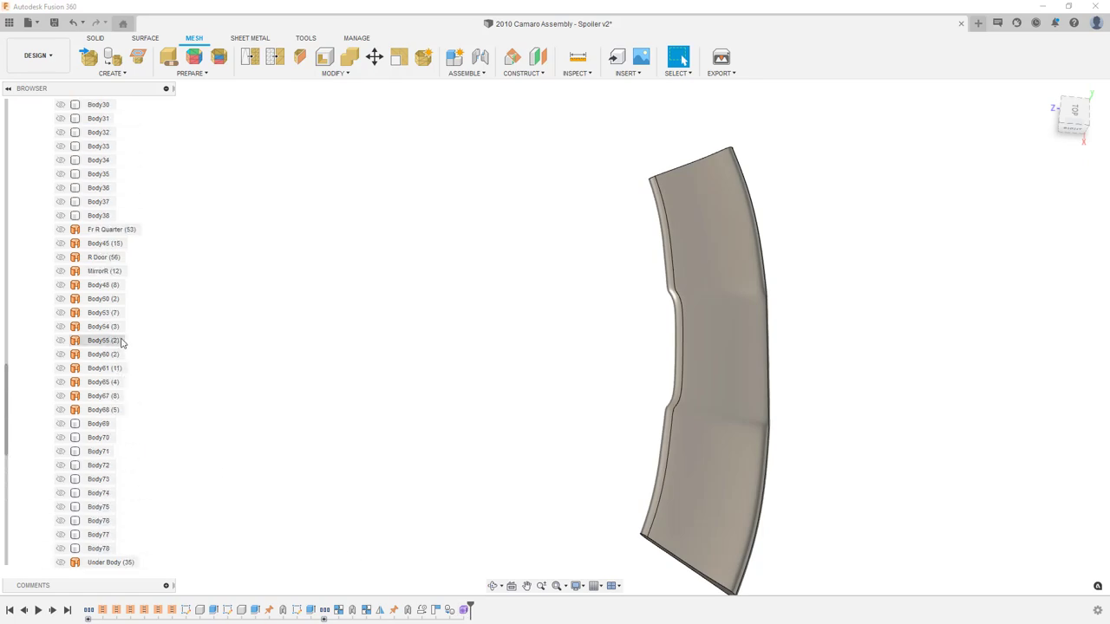
scroll(121, 338, up, 2)
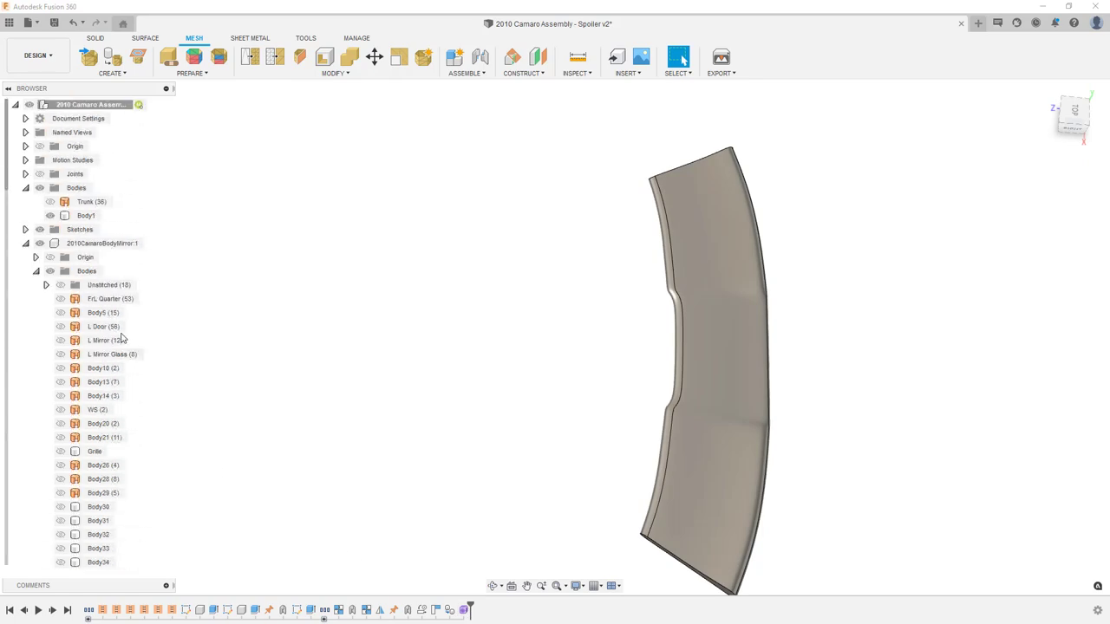
click(52, 202)
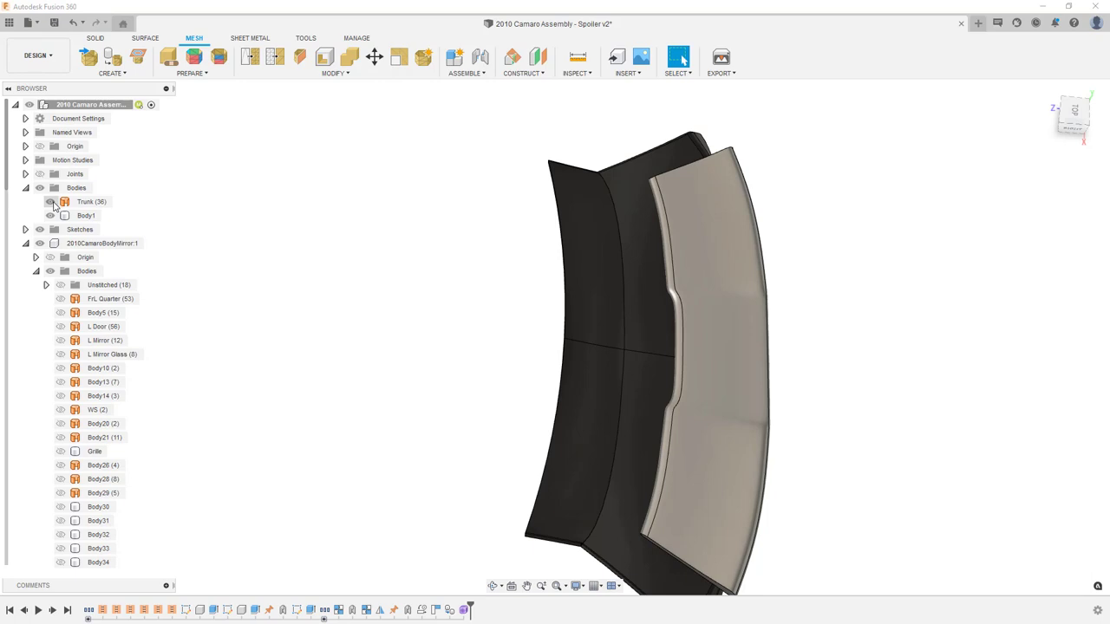
- Tessellate the copied Trunk surface body at Medium refinement with Create Quads enabled
click(84, 204)
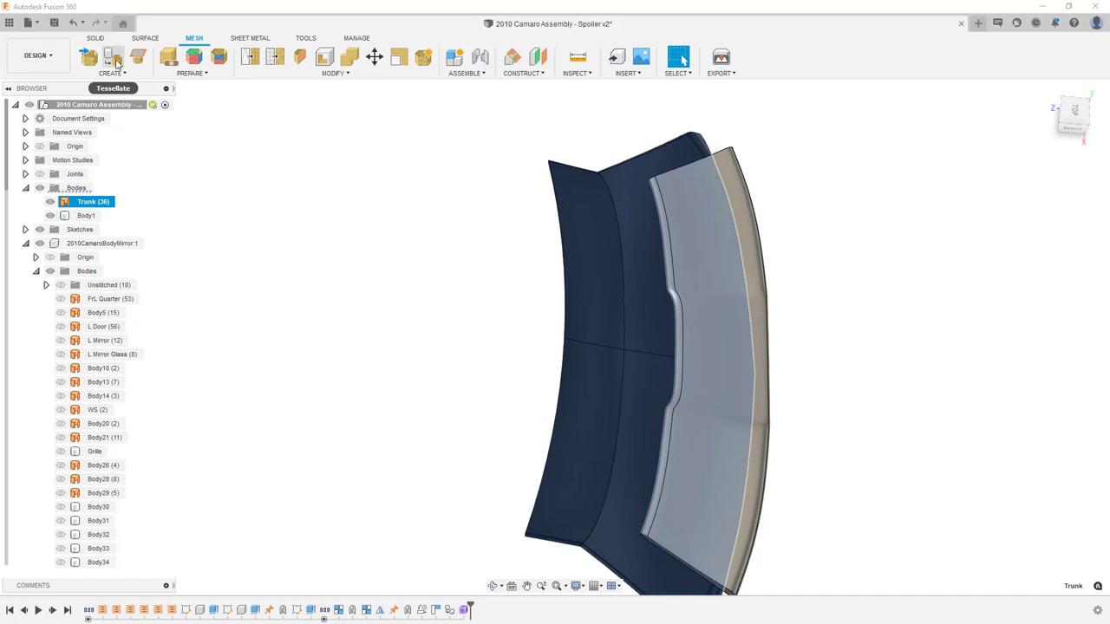
click(115, 60)
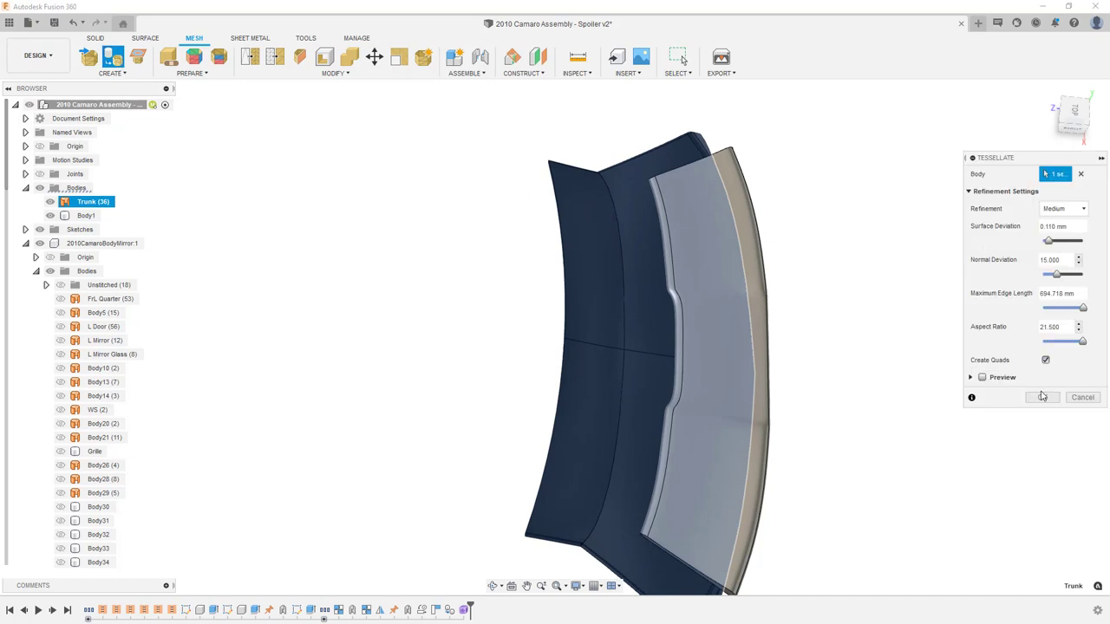
click(1042, 397)
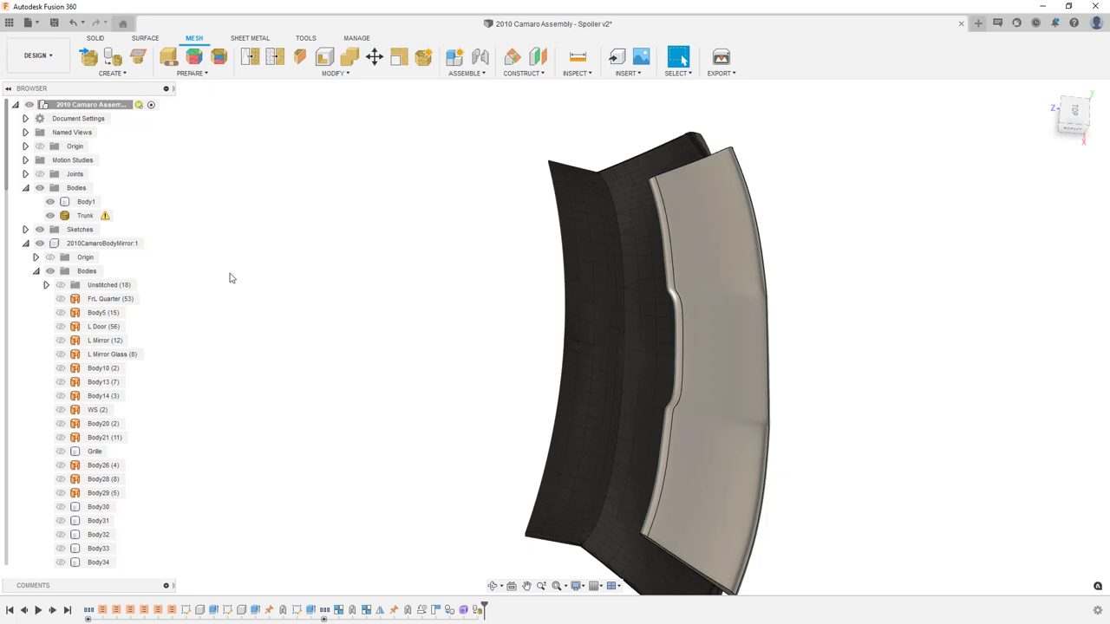
mouse_move(104, 216)
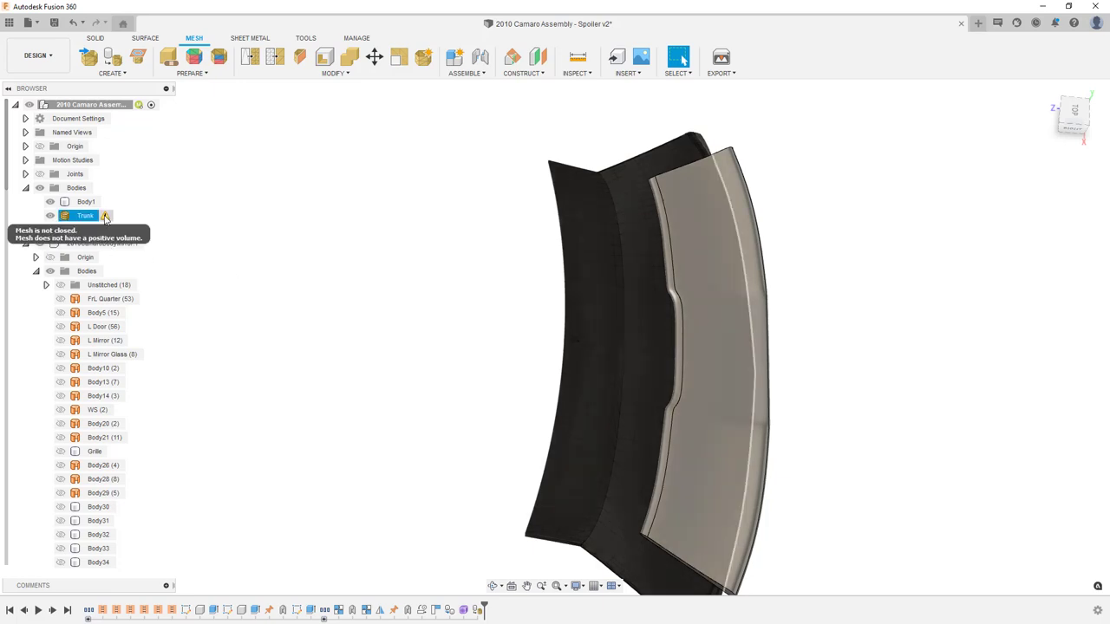
- Reorder the Trunk's tessellate feature ahead of Form1 in the timeline and open Form1 for editing
scroll(104, 416, down, 5)
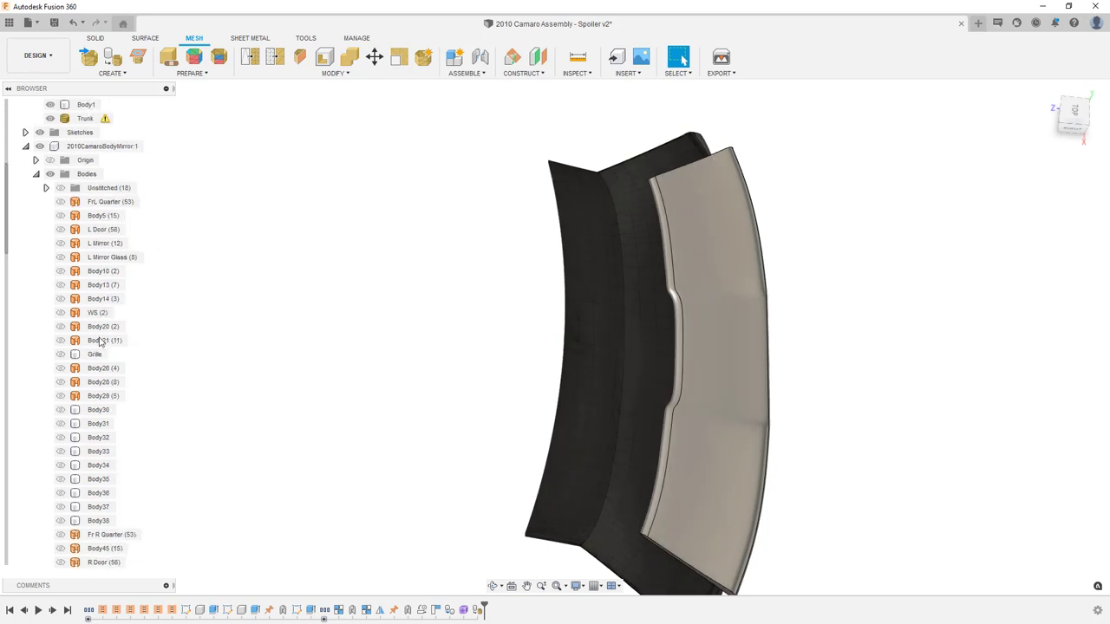
scroll(104, 416, down, 3)
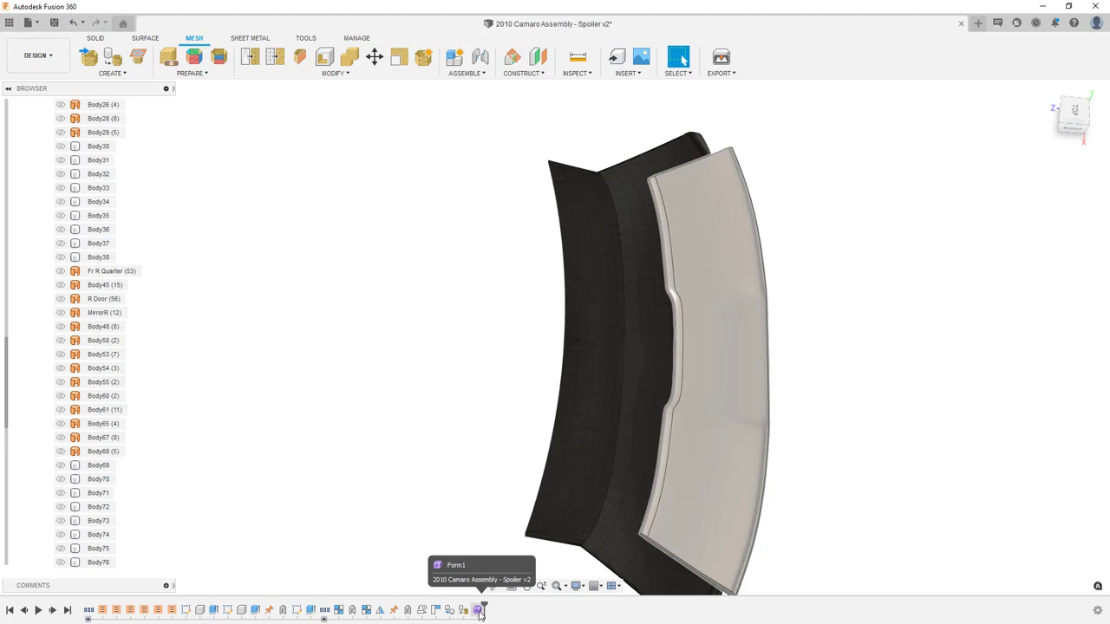
click(103, 41)
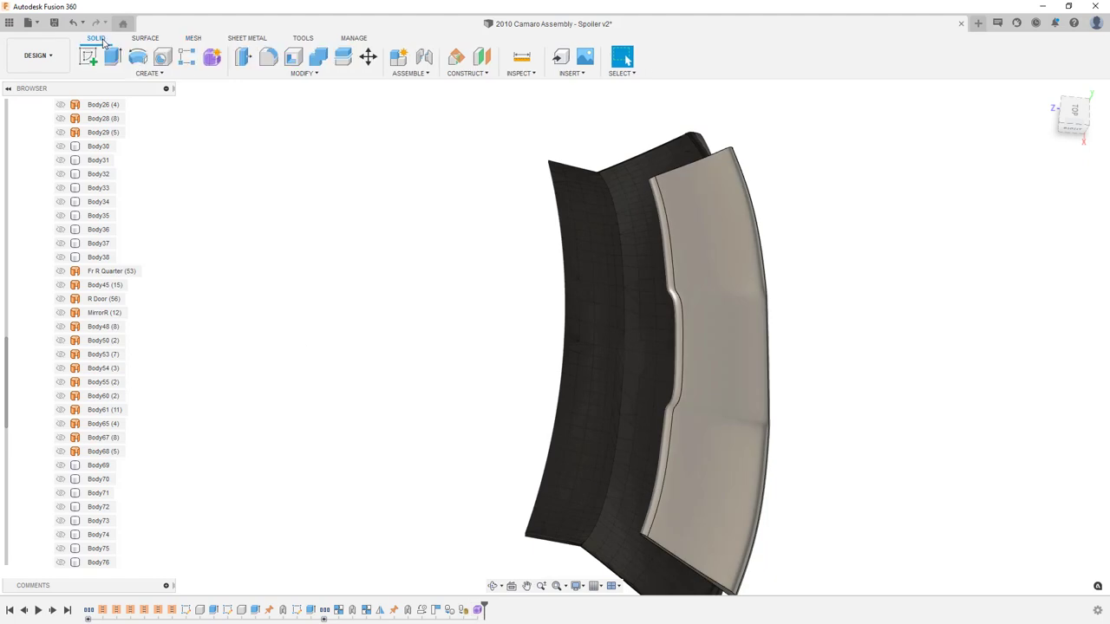
shift+middle_drag(421, 321, 658, 382)
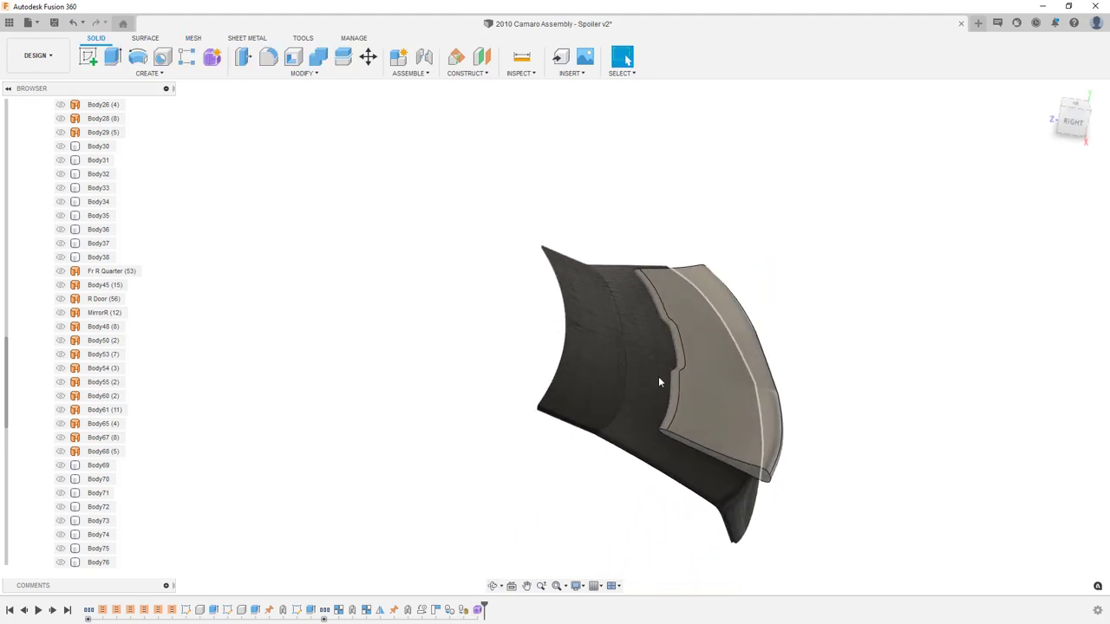
click(715, 310)
click(537, 538)
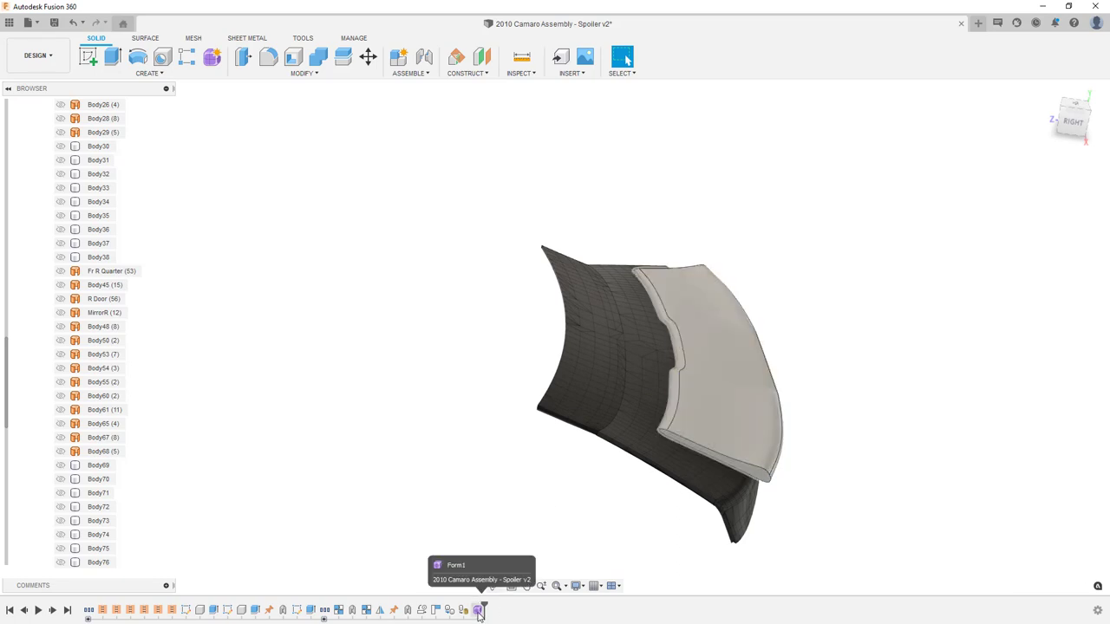
double_click(478, 610)
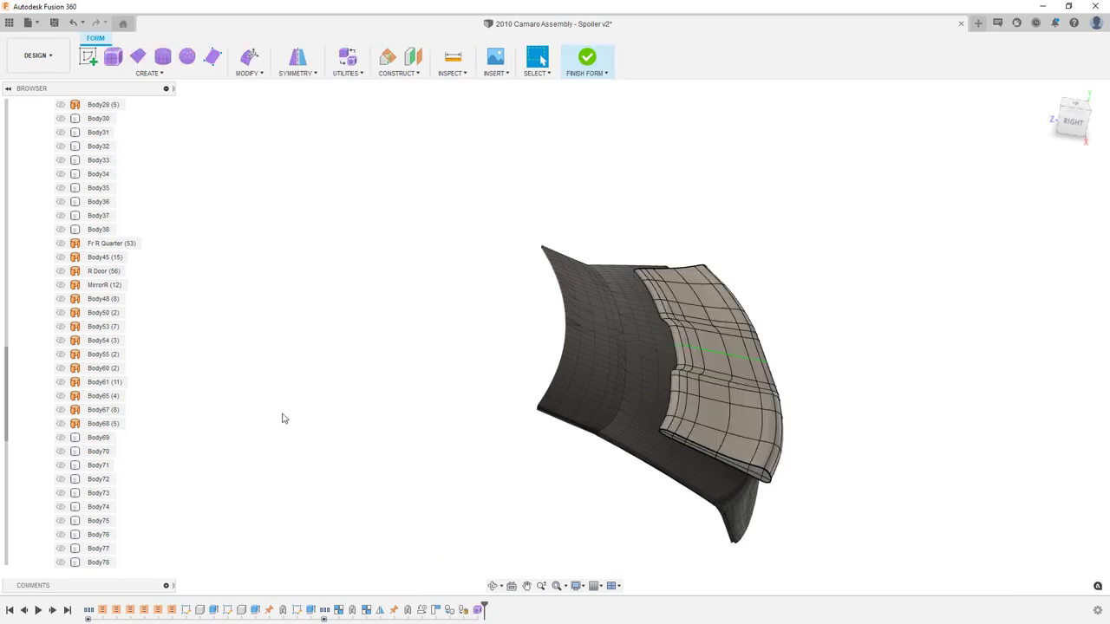
- Collapse the 2010CamaroBodyMirror component in the browser and hide the Trunk mesh among the top-level bodies
scroll(78, 222, up, 1)
scroll(78, 222, up, 8)
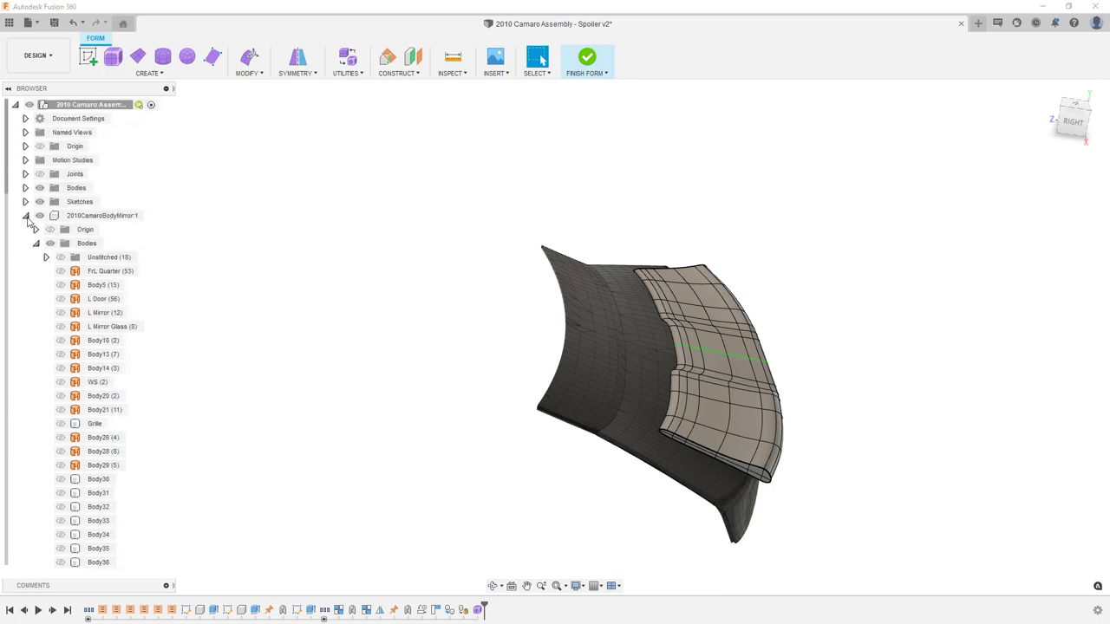
click(26, 216)
shift+middle_drag(863, 434, 781, 394)
scroll(718, 383, up, 6)
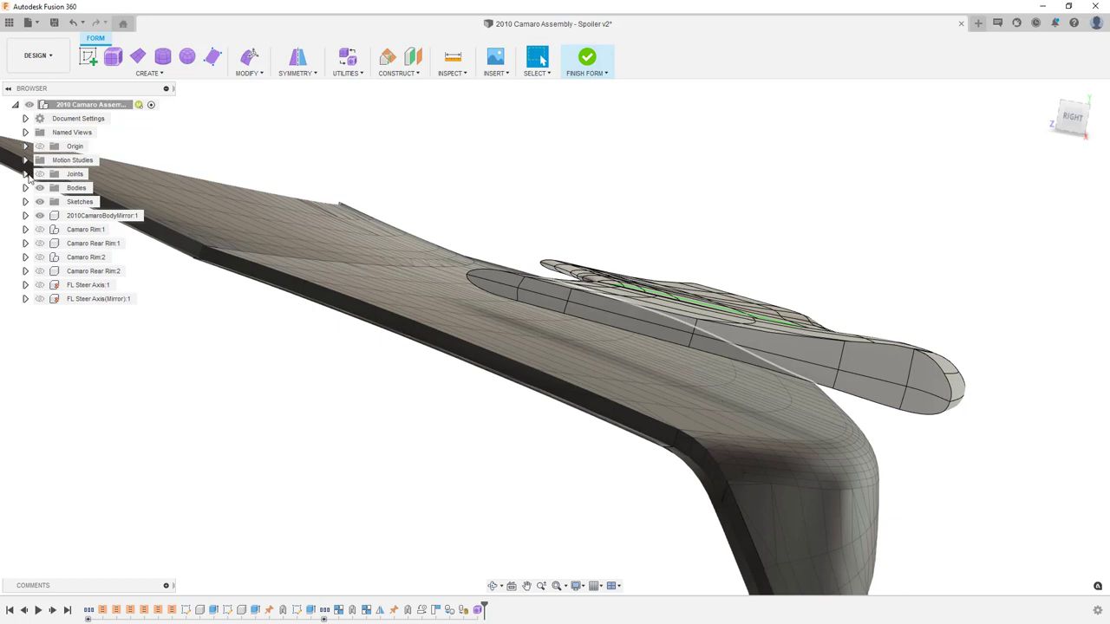
click(25, 188)
click(50, 215)
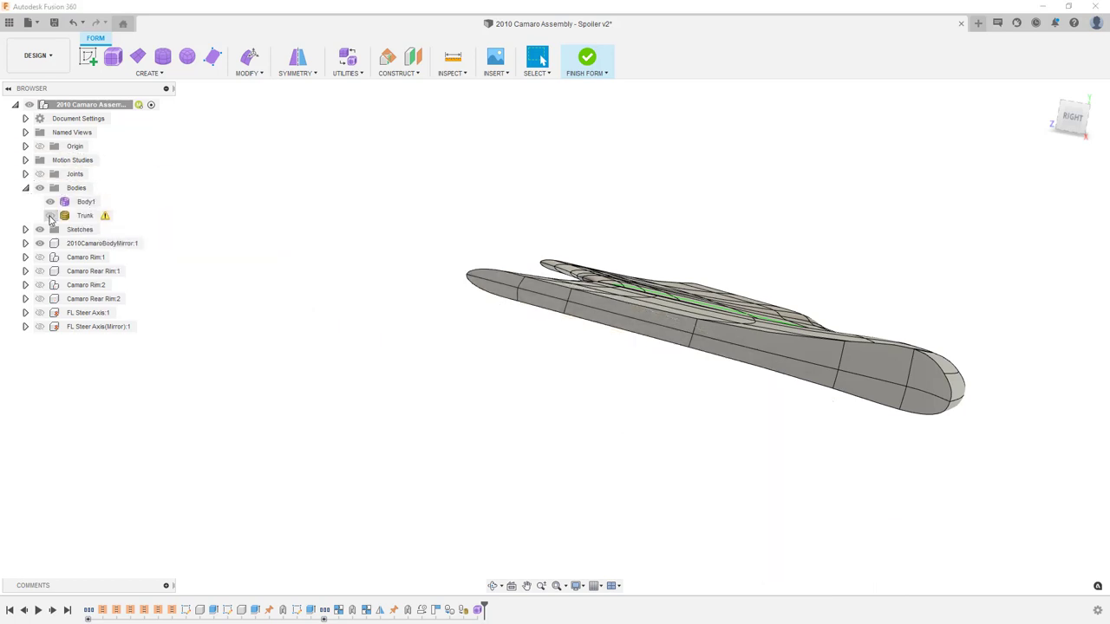
- Extrude two adjacent faces on the spoiler's underside 15 mm downward with Edit Form to make mirrored mounting stands
shift+middle_drag(486, 404, 520, 369)
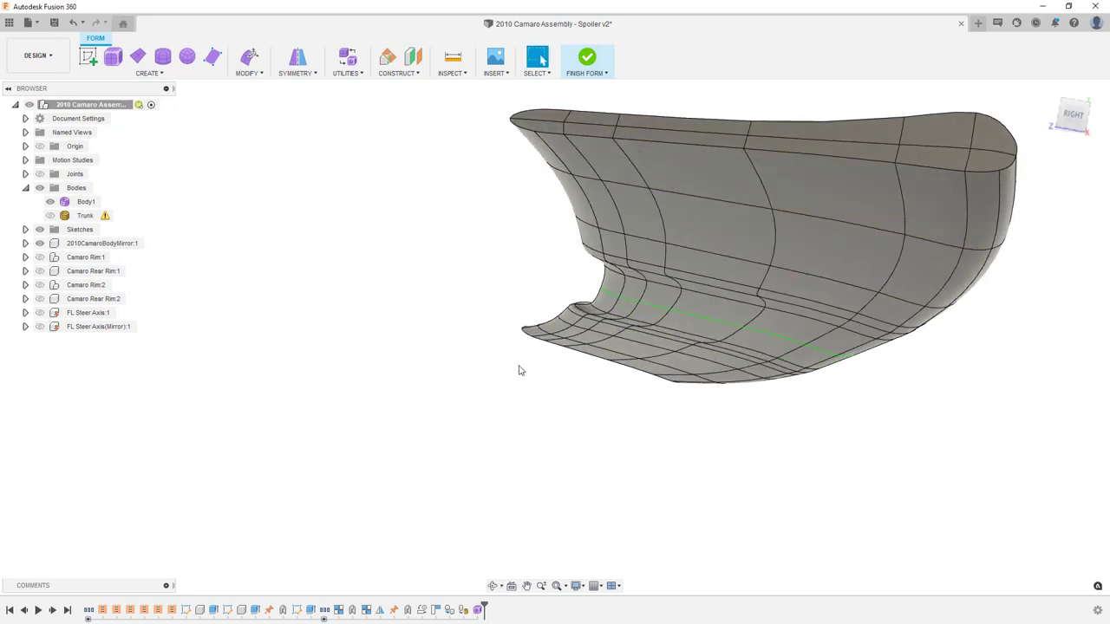
click(703, 236)
shift+click(809, 244)
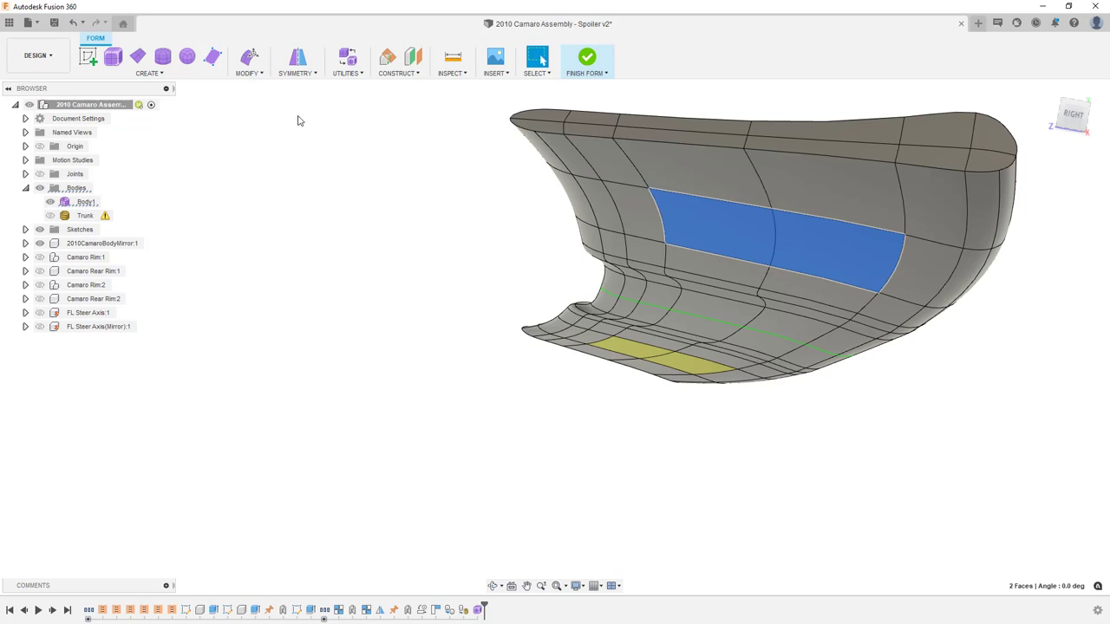
click(249, 57)
shift+middle_drag(659, 308, 698, 328)
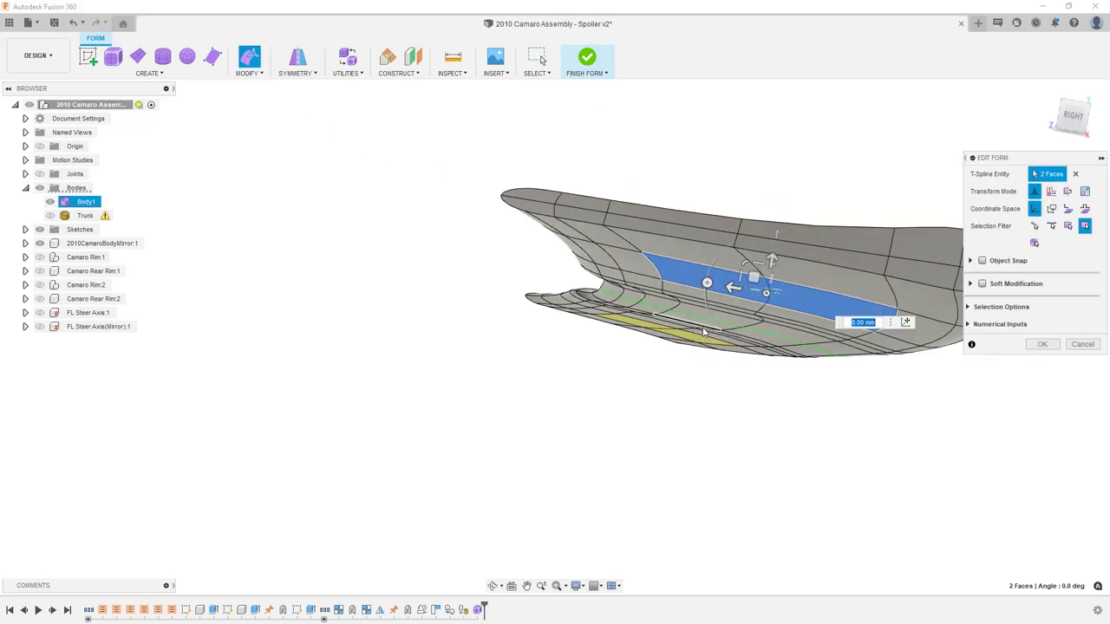
drag(771, 260, 771, 273)
text(-10)
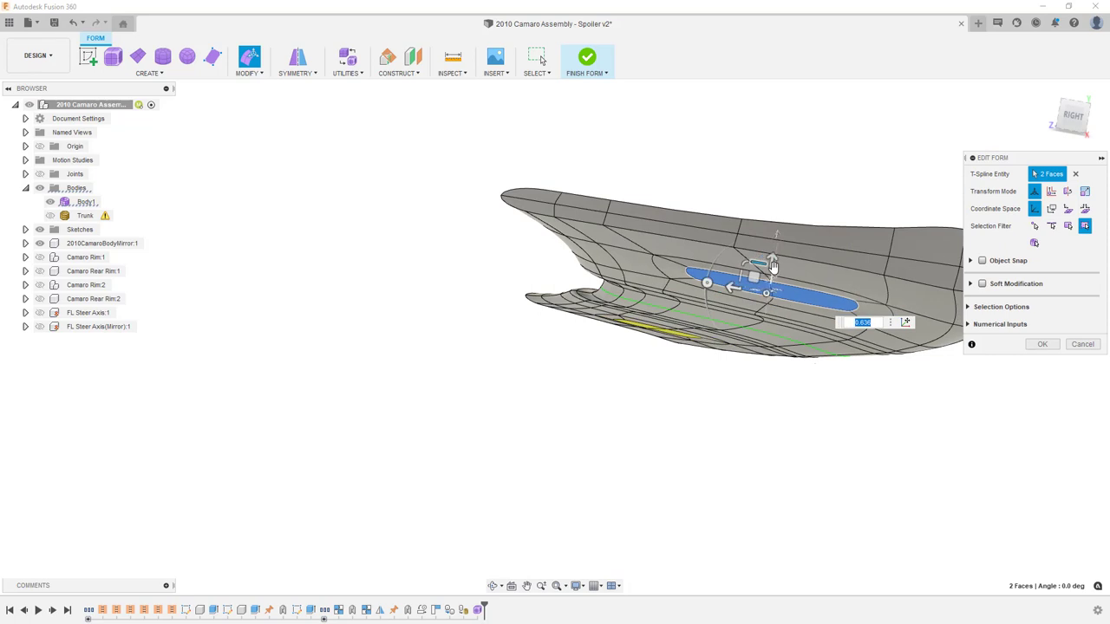
key(Return)
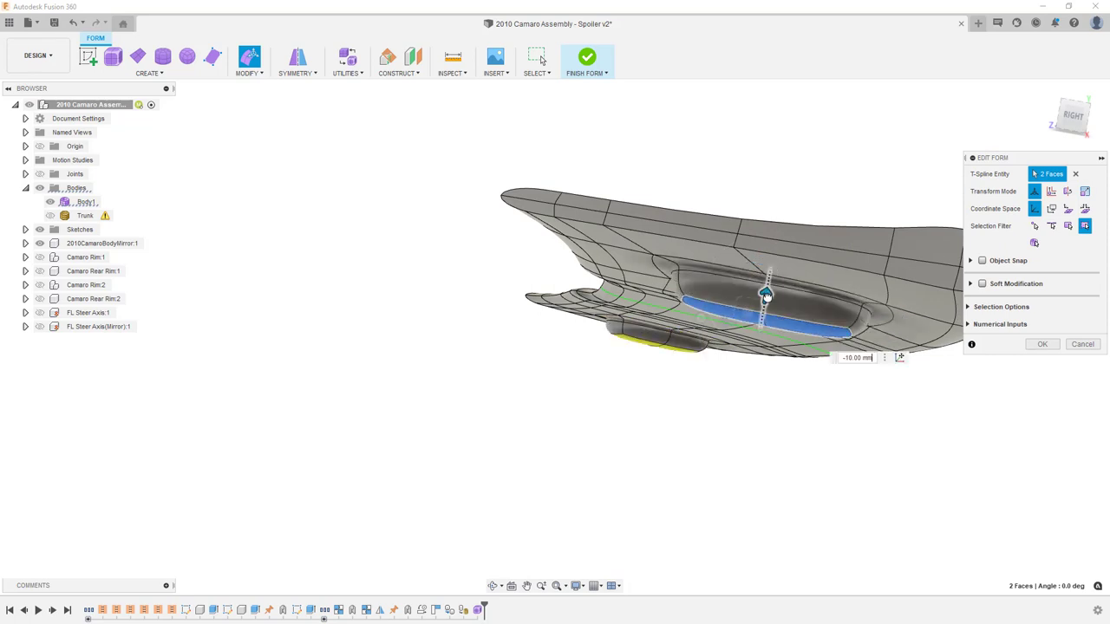
drag(764, 301, 762, 310)
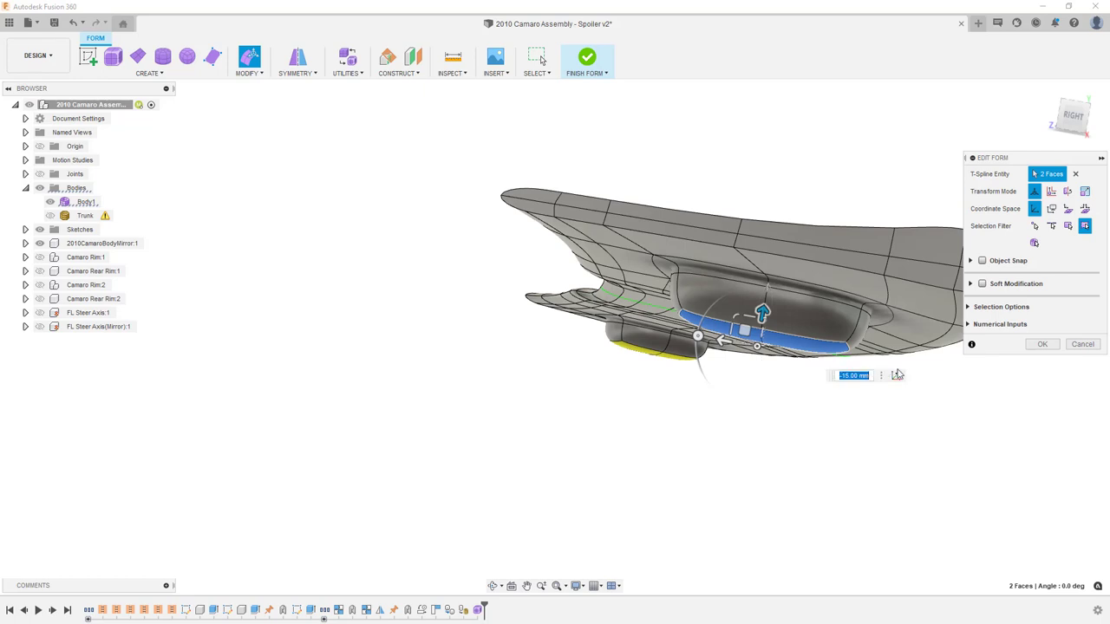
click(1039, 345)
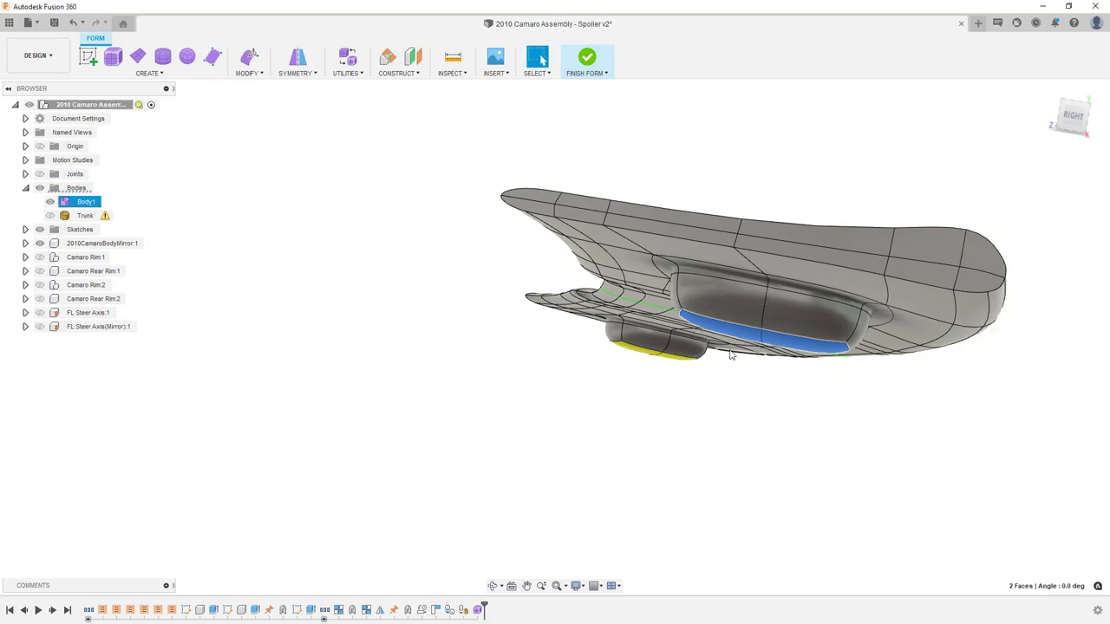
- Crease the edge loop around the end face of the extruded spoiler stand
double_click(699, 318)
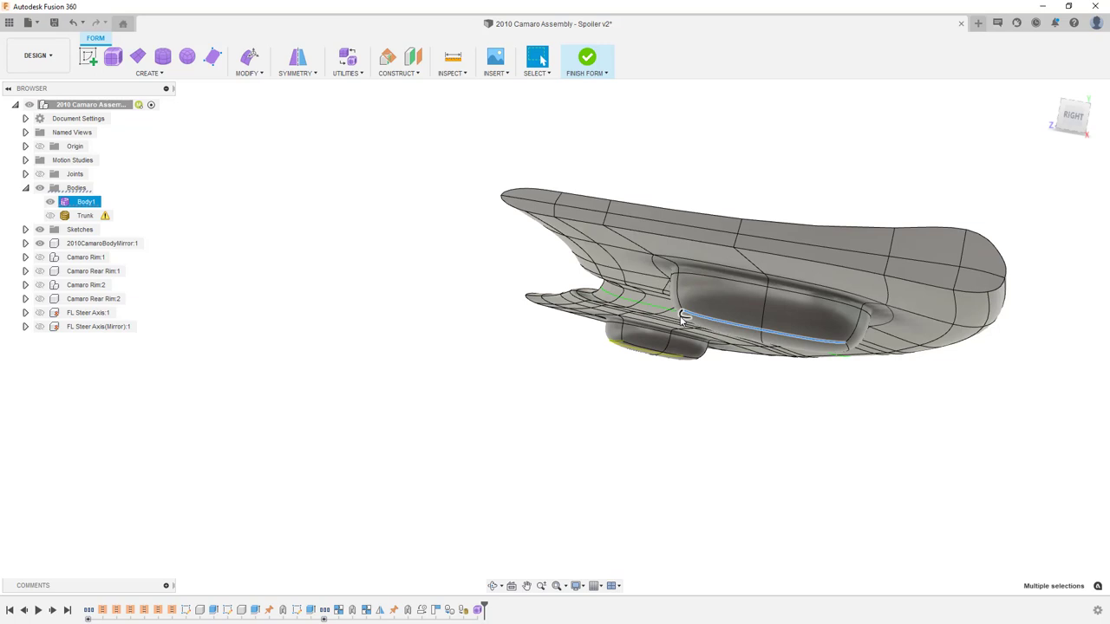
mouse_move(789, 373)
shift+middle_down()
mouse_move(813, 377)
mouse_move(810, 367)
shift+middle_up()
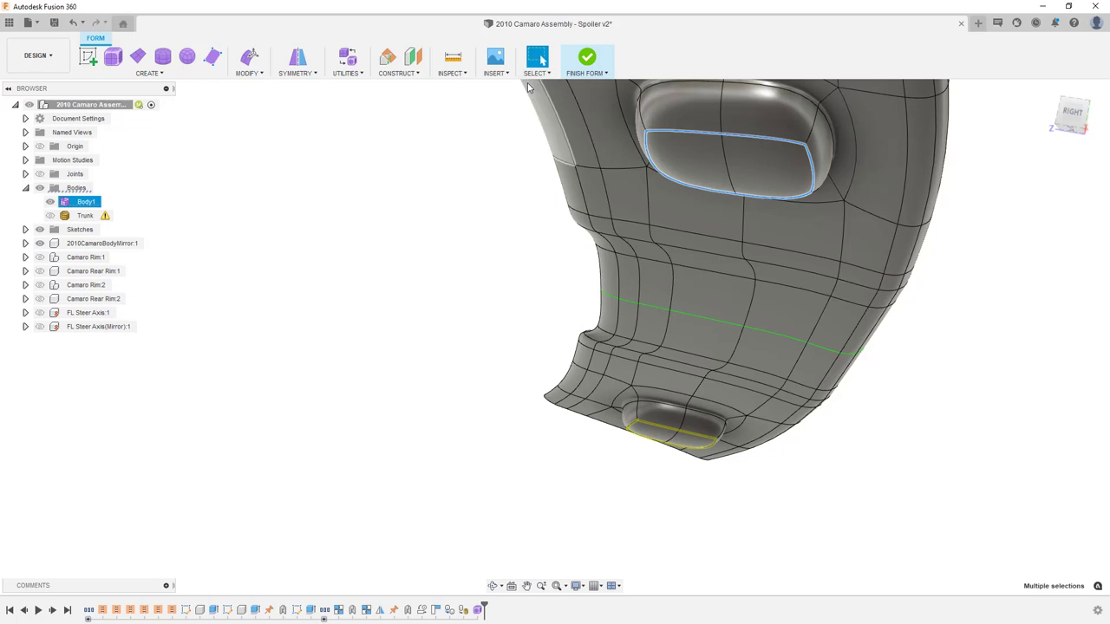
click(251, 79)
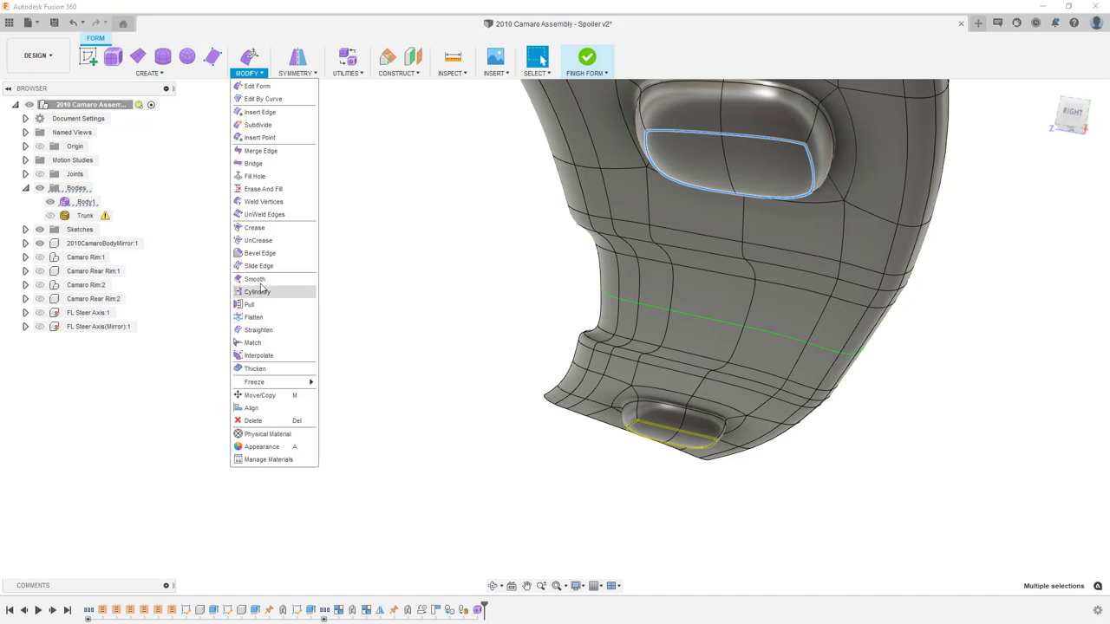
click(257, 228)
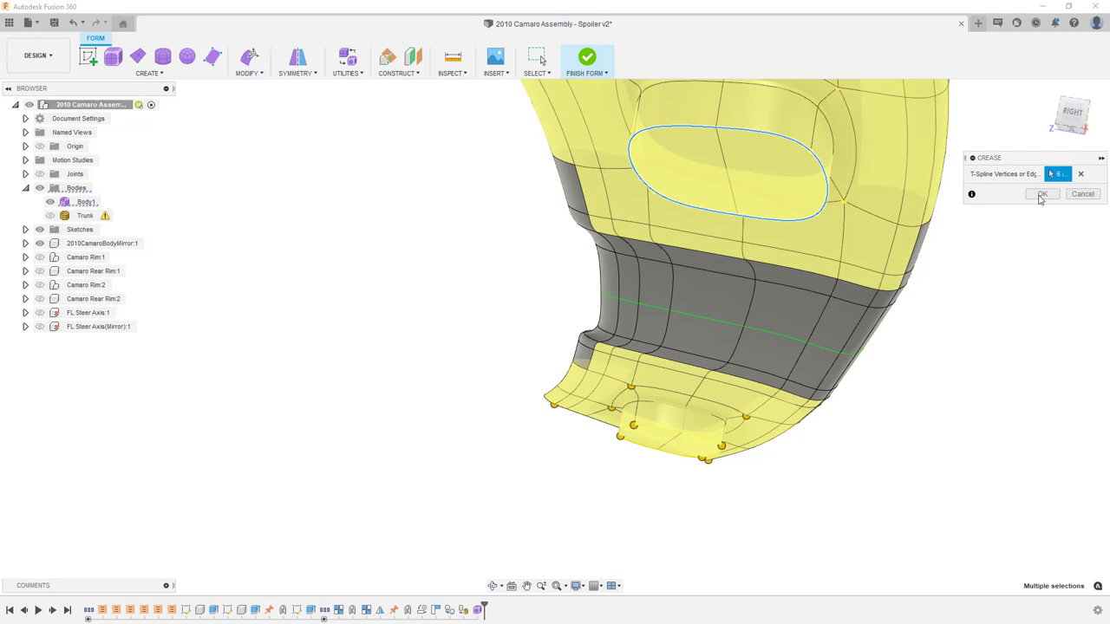
click(1042, 195)
- Flatten the six perimeter vertices of the stand's end face using Fit direction and the Control Points flatten type
click(253, 74)
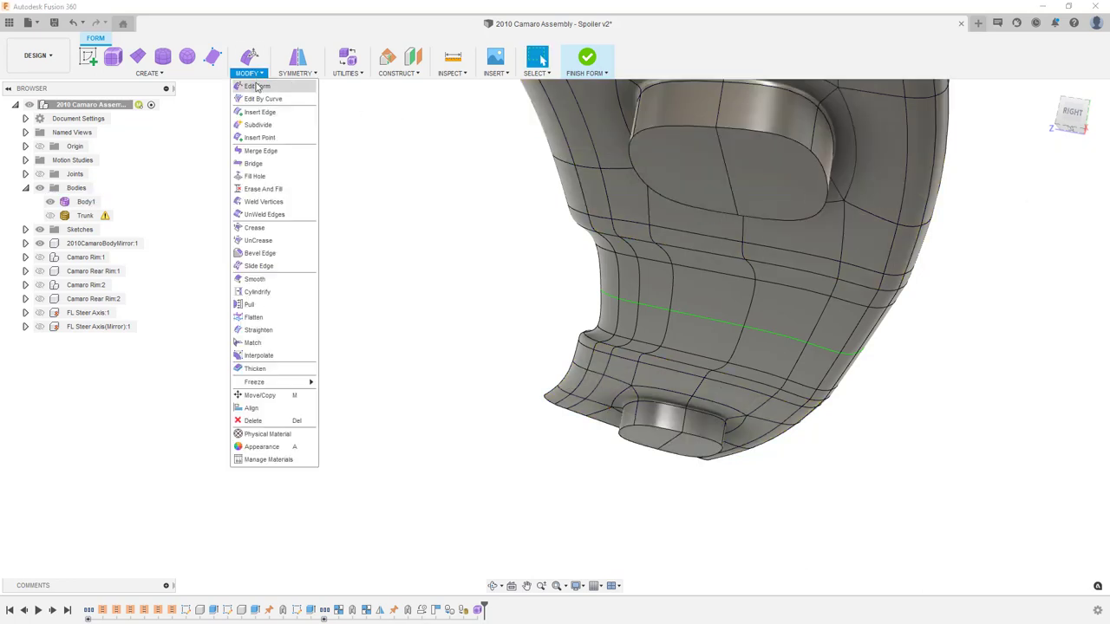
click(276, 322)
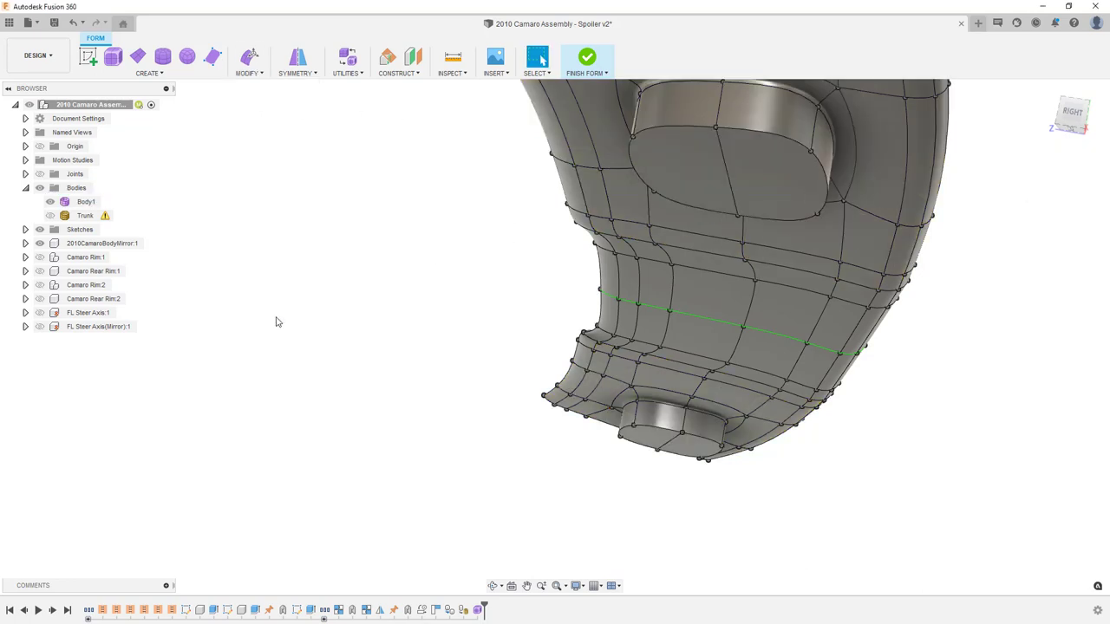
click(633, 136)
click(654, 191)
click(715, 129)
click(737, 214)
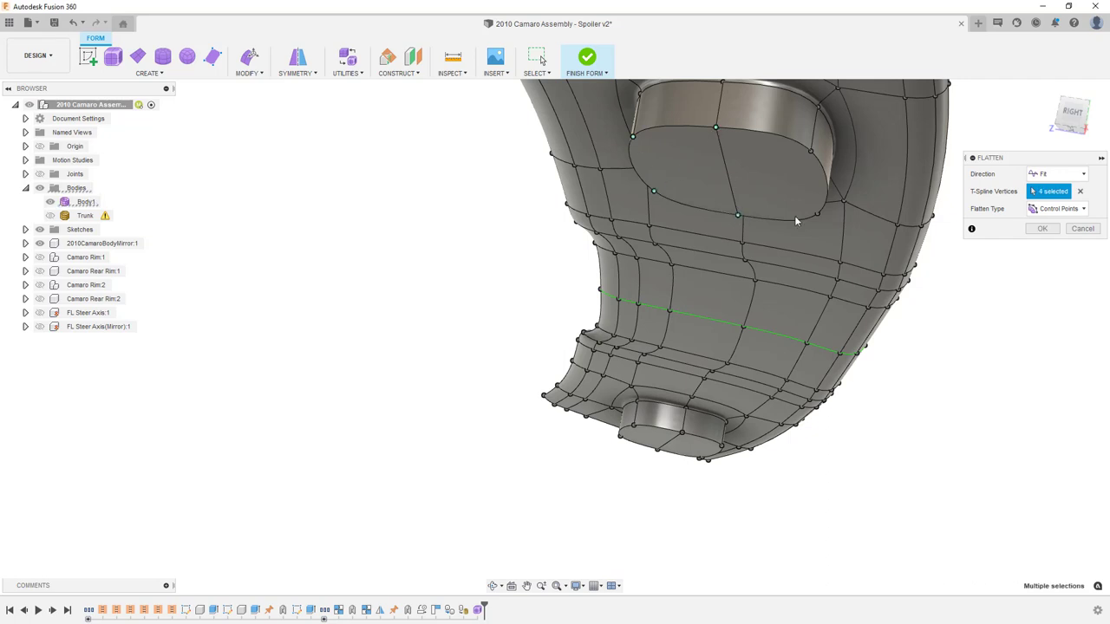
click(817, 213)
click(811, 152)
click(1060, 175)
click(1061, 178)
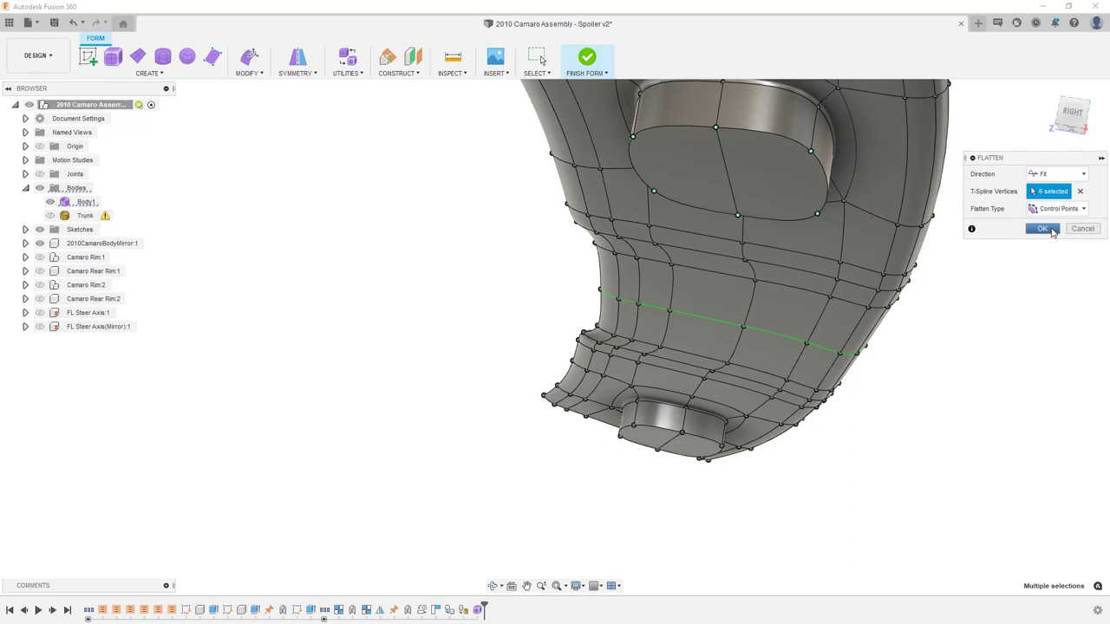
click(1042, 229)
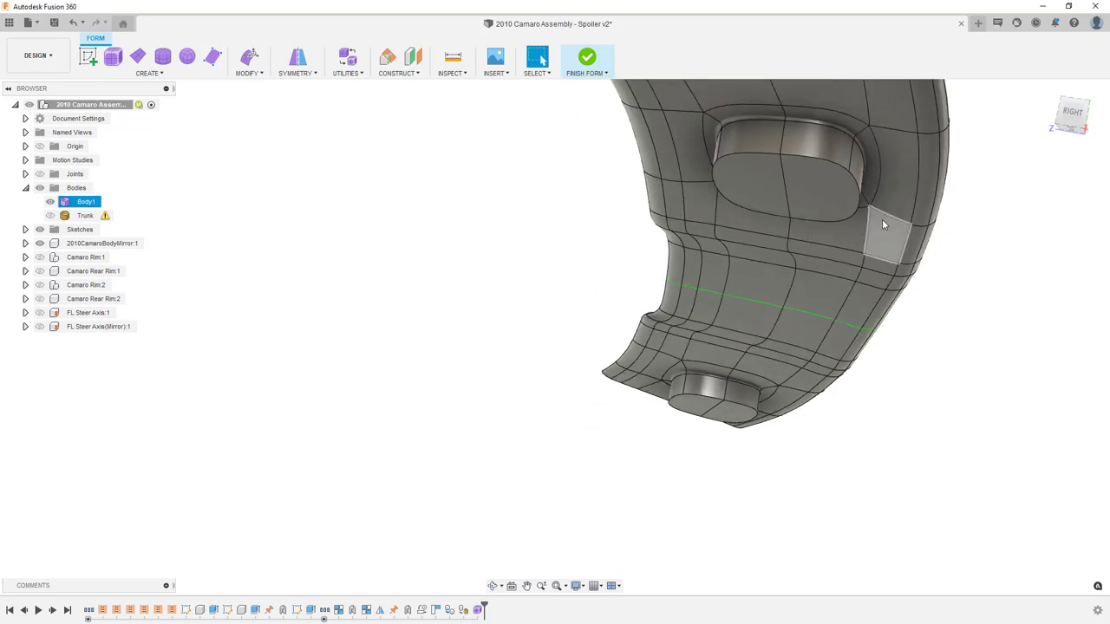
- Show the Trunk mesh again and check from below how the spoiler stands meet the trunk
click(1065, 120)
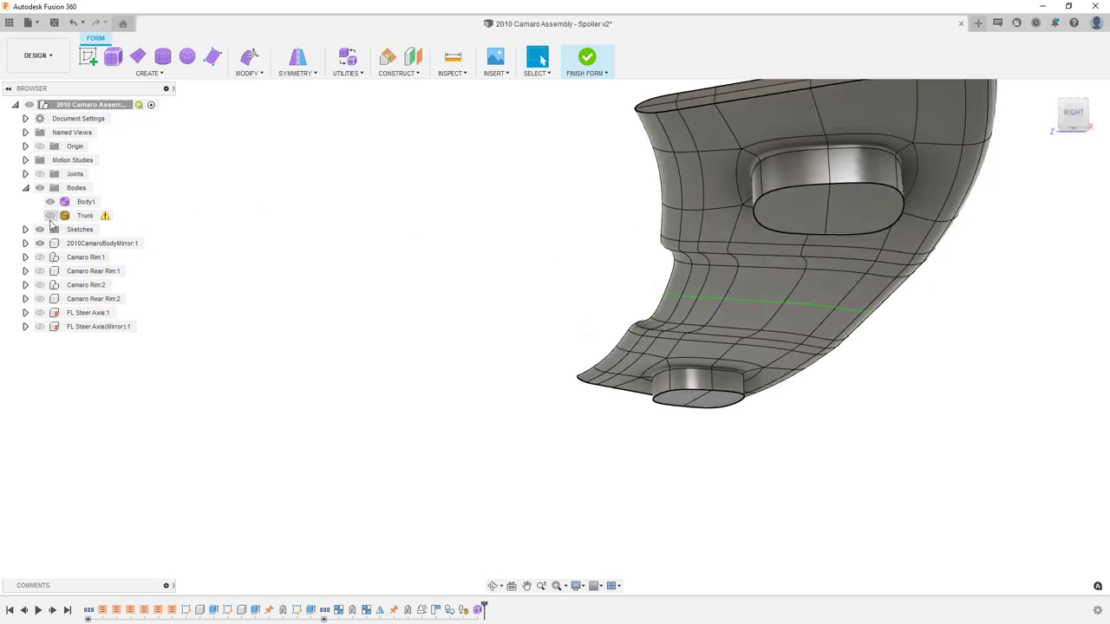
shift+middle_drag(485, 242, 518, 231)
key(Escape)
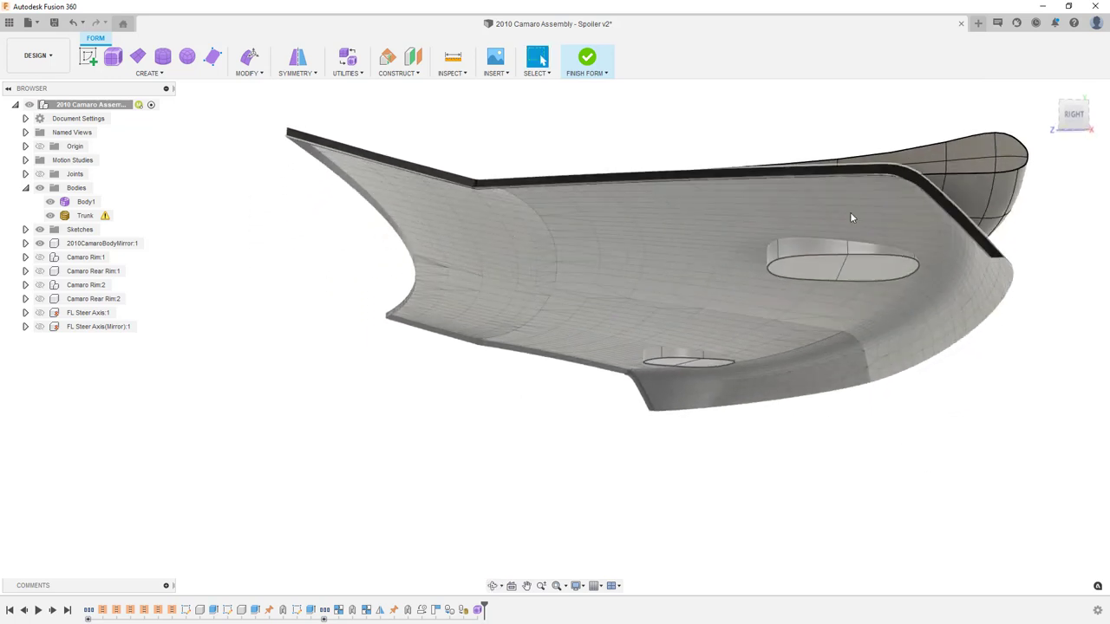
- Examine from the side and from below how the stand's end face meets the trunk surface
click(850, 215)
key(Escape)
shift+middle_drag(855, 255, 844, 243)
click(799, 306)
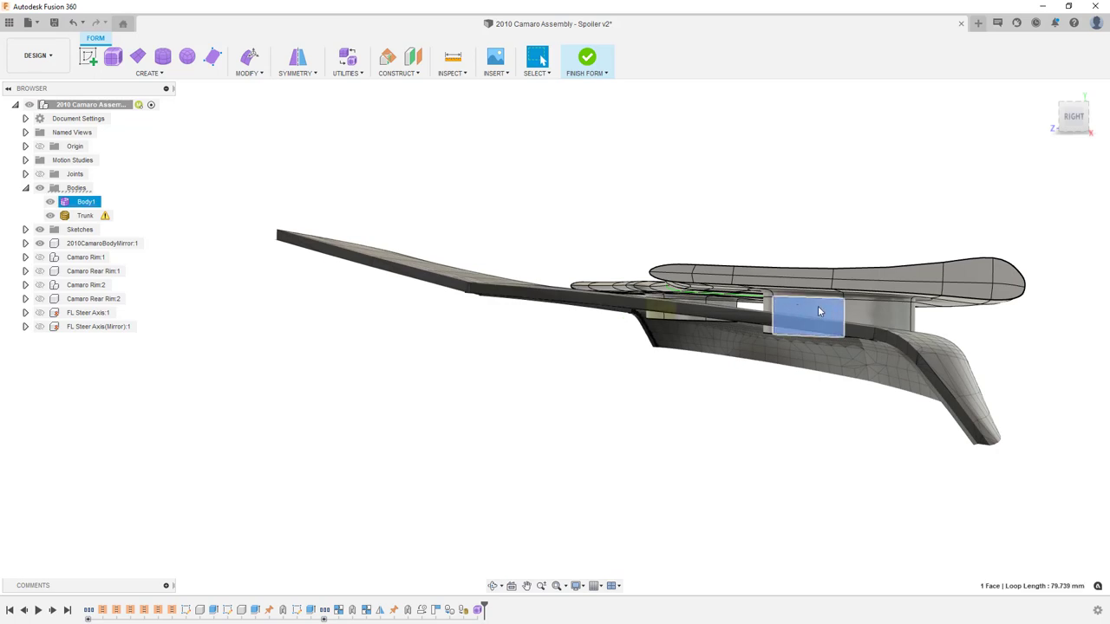
click(801, 313)
shift+middle_drag(861, 343, 834, 255)
click(811, 163)
click(901, 293)
scroll(912, 293, up, 3)
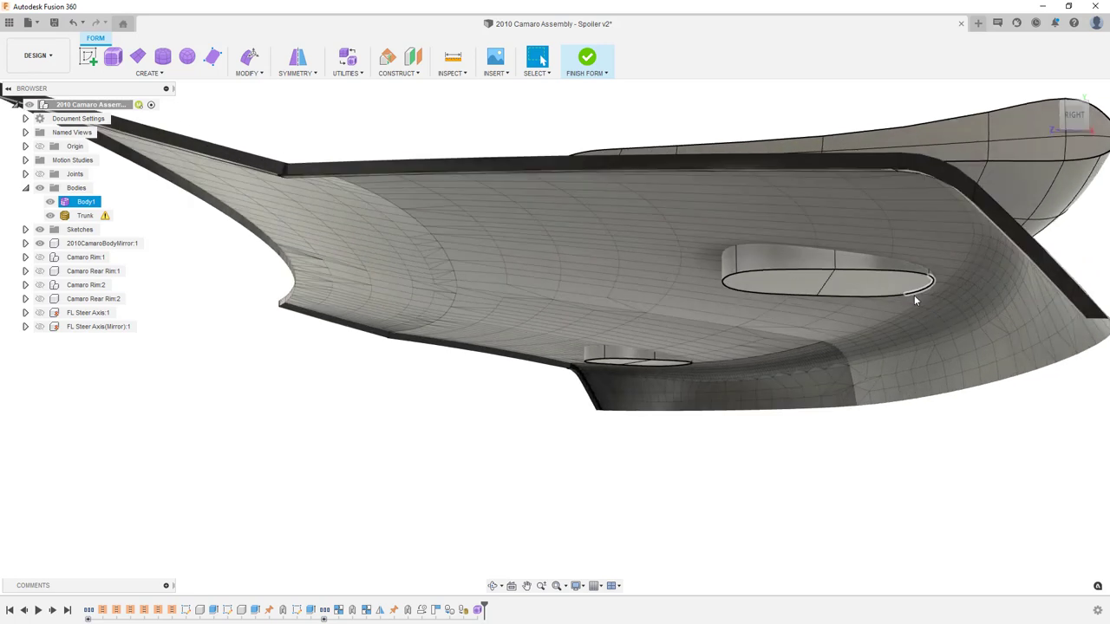
- Pull the six perimeter vertices of the stand's end face onto the trunk mesh using Auto target selection and the Surface Points pull type
click(253, 73)
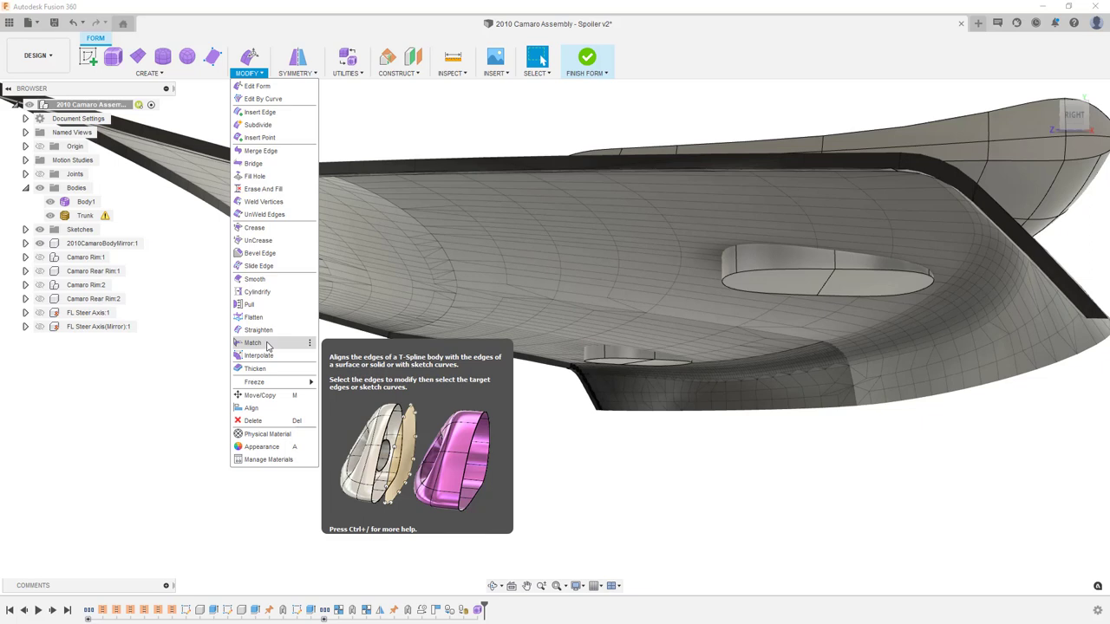
click(251, 305)
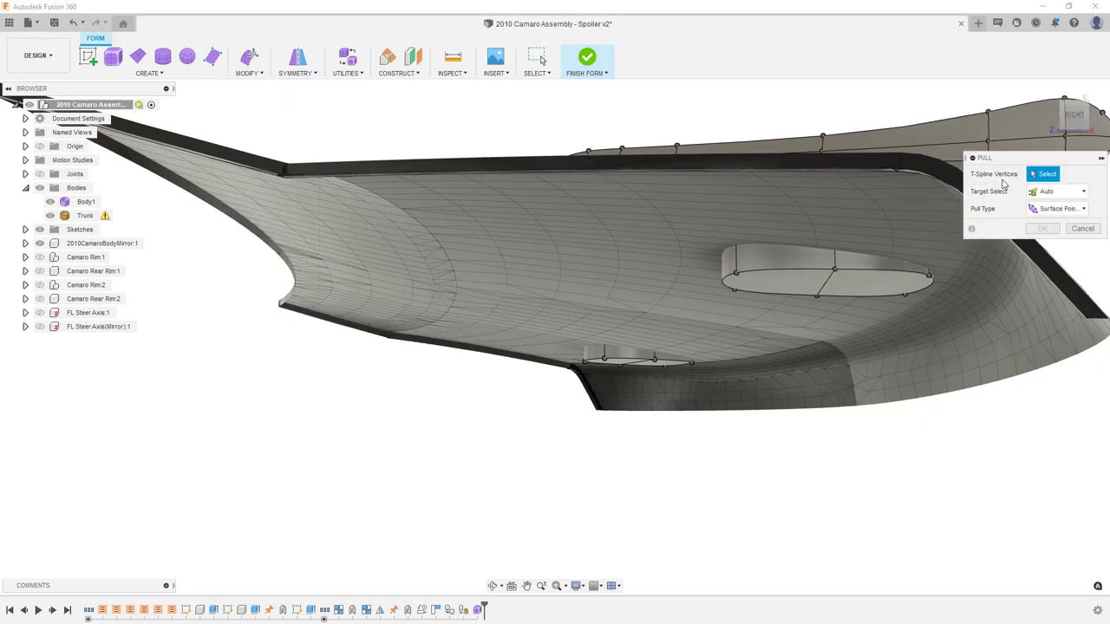
click(1067, 193)
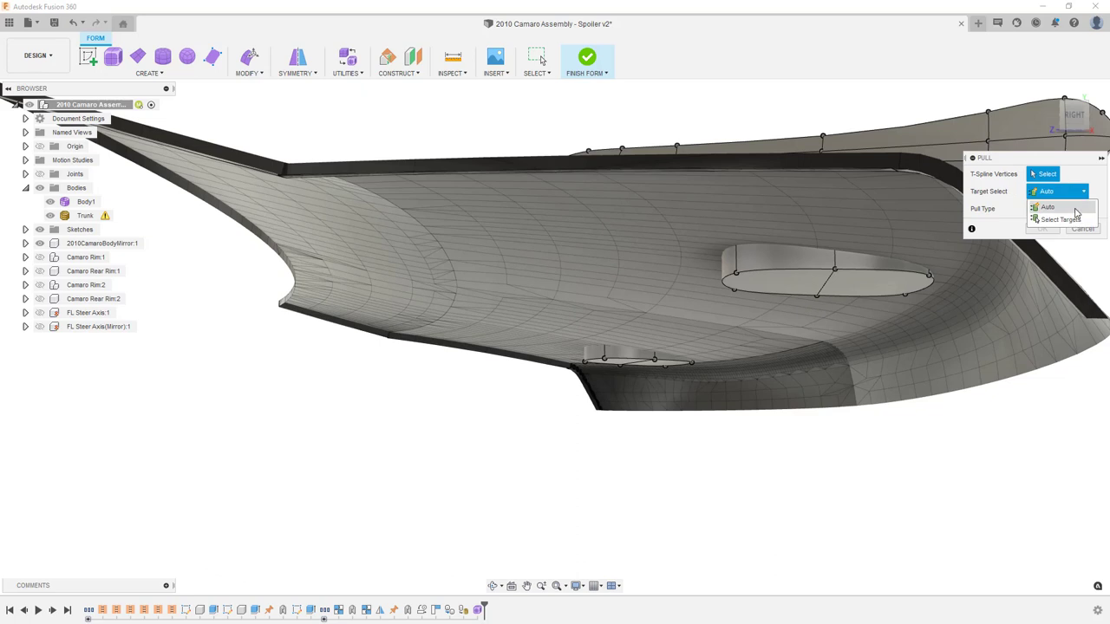
click(1066, 206)
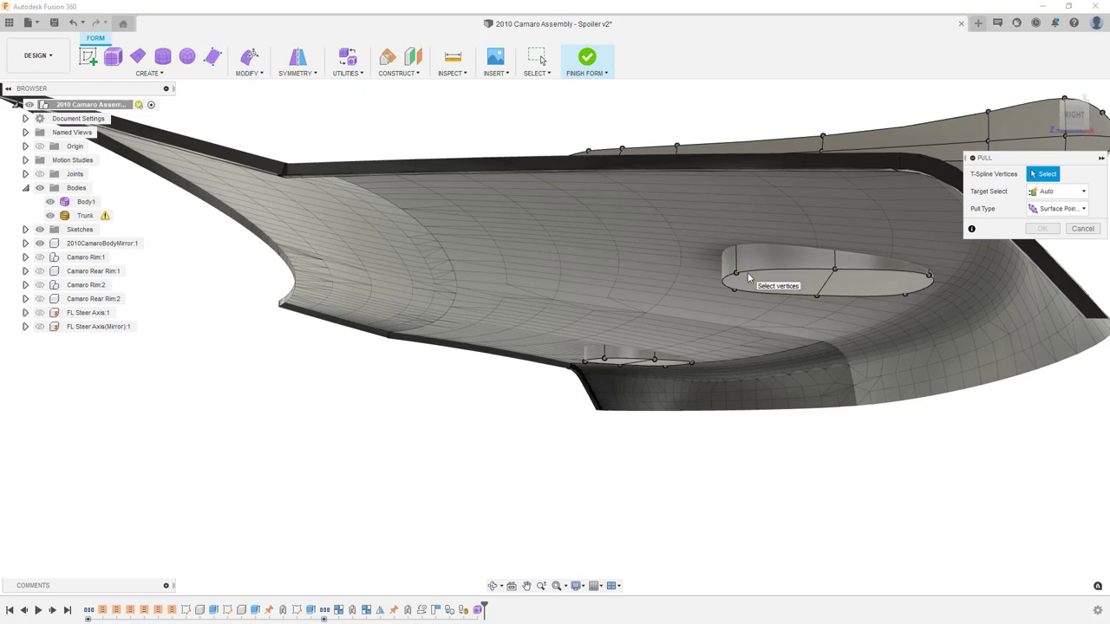
click(1069, 210)
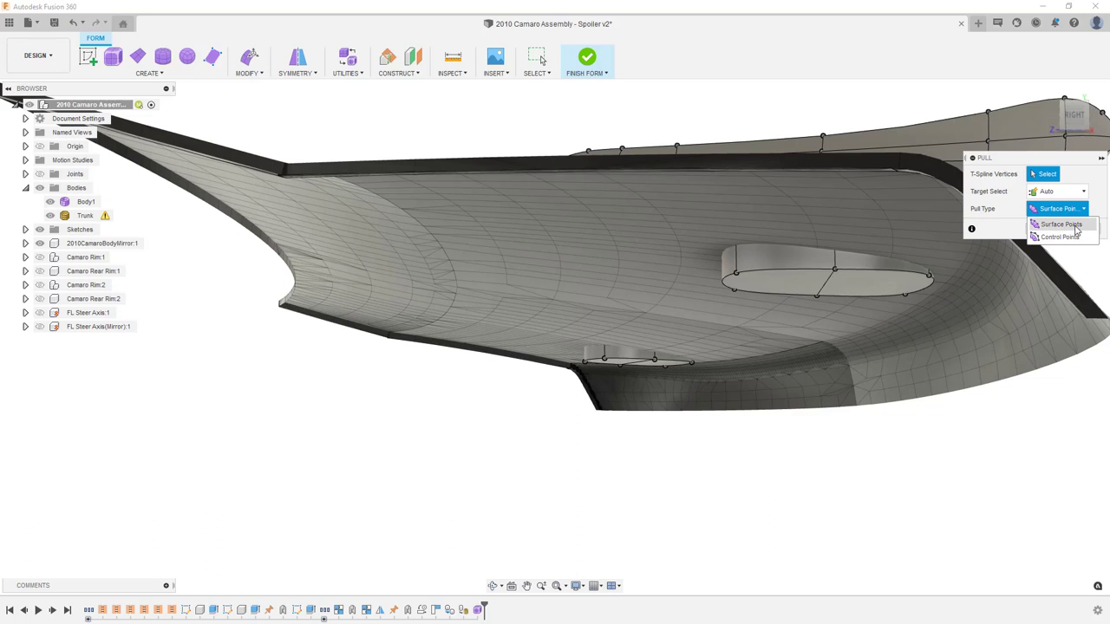
click(1073, 224)
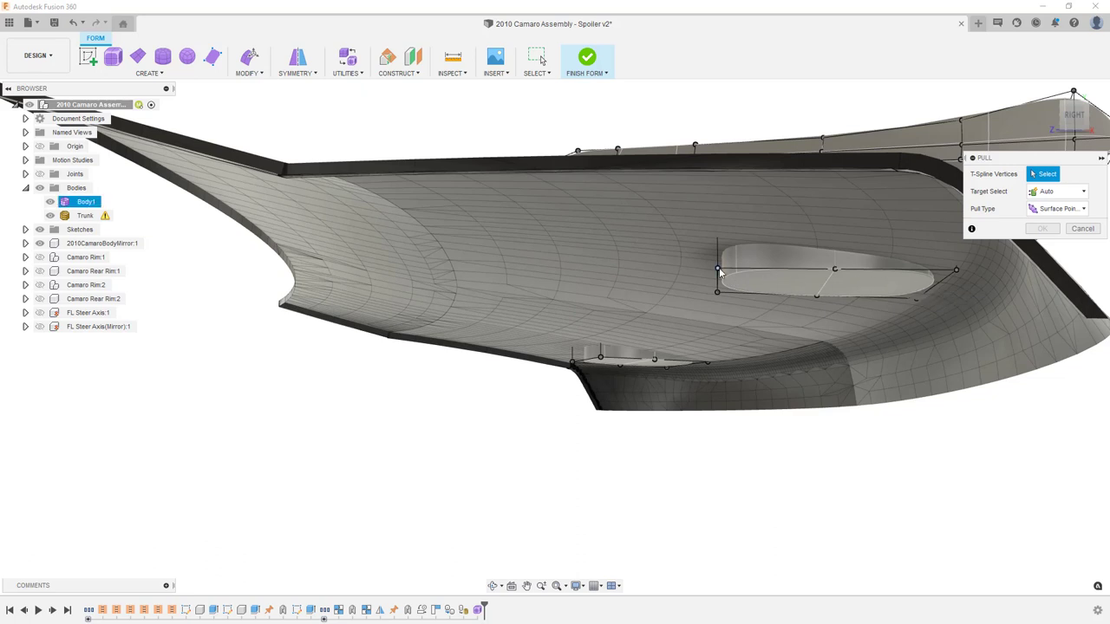
click(1082, 208)
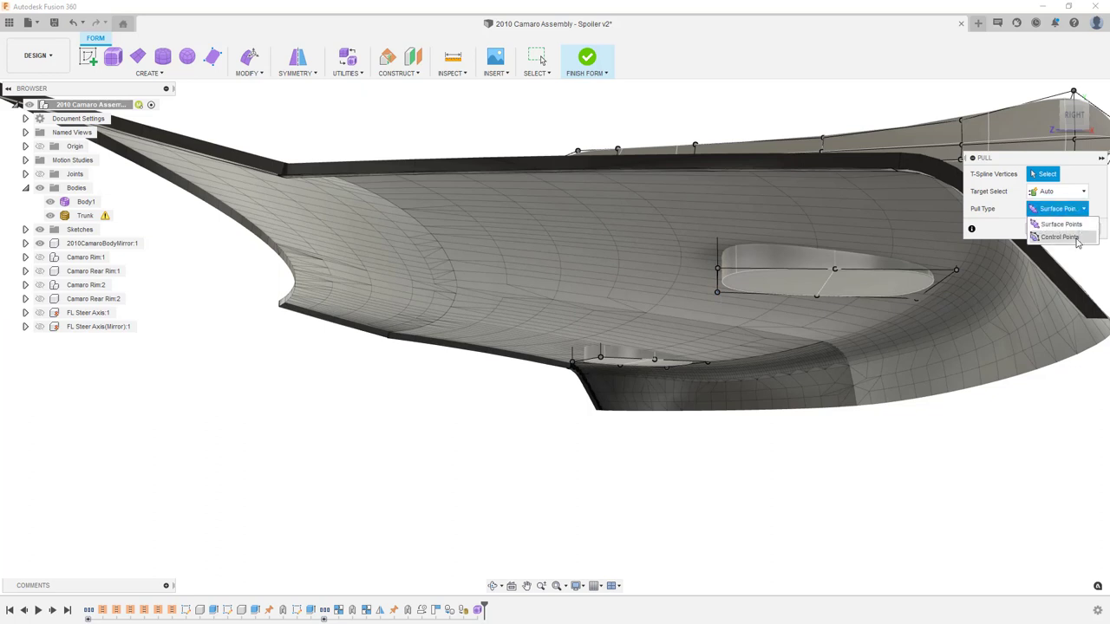
click(1061, 224)
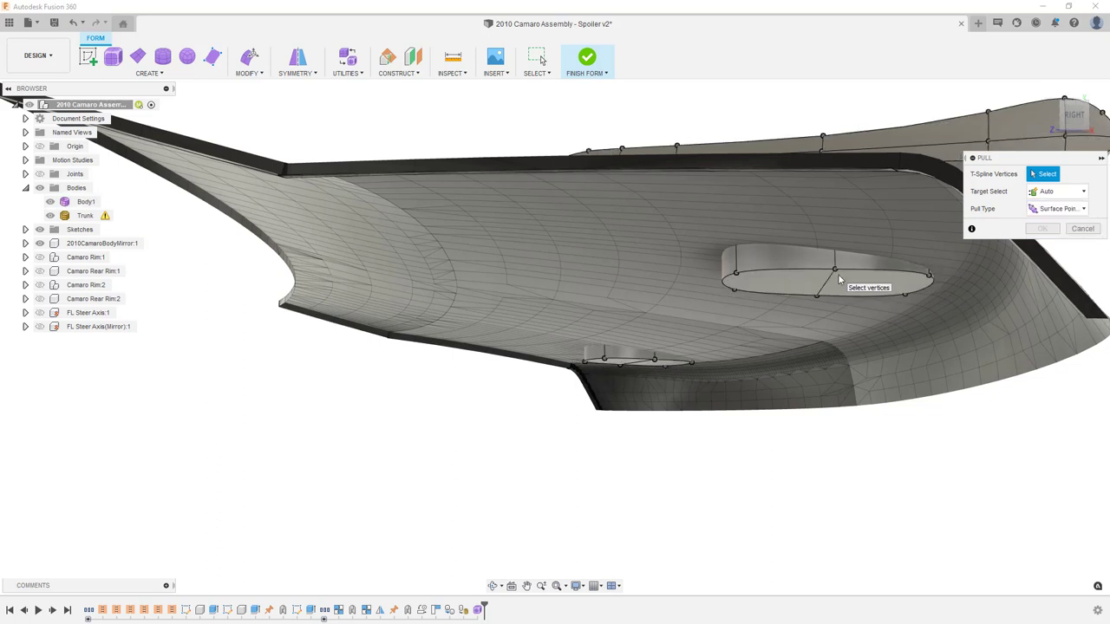
click(737, 273)
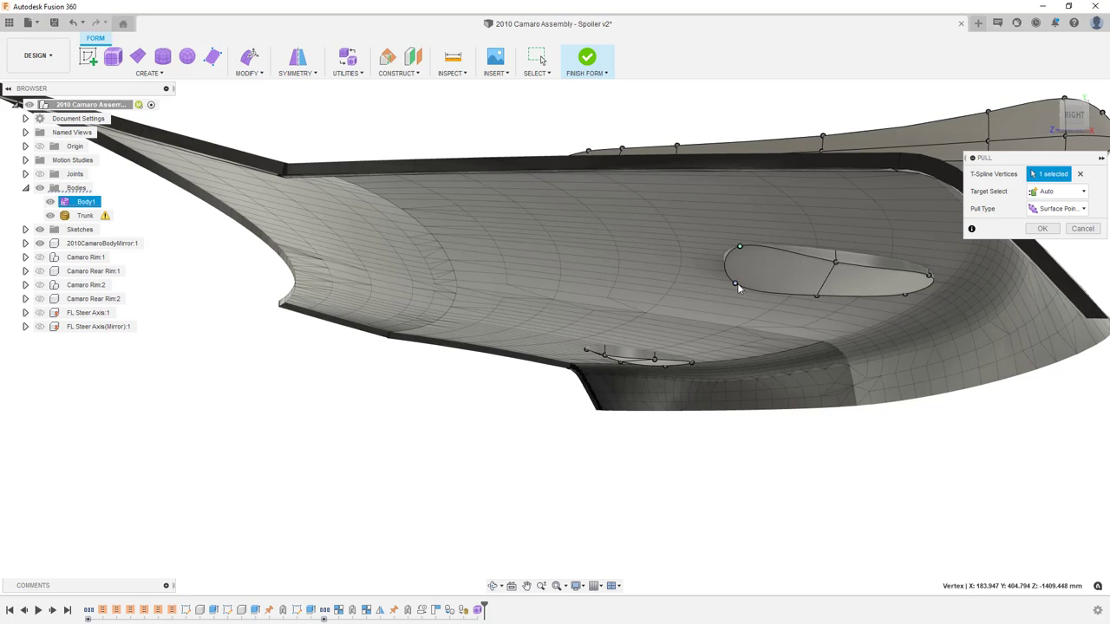
shift+click(737, 269)
shift+click(836, 254)
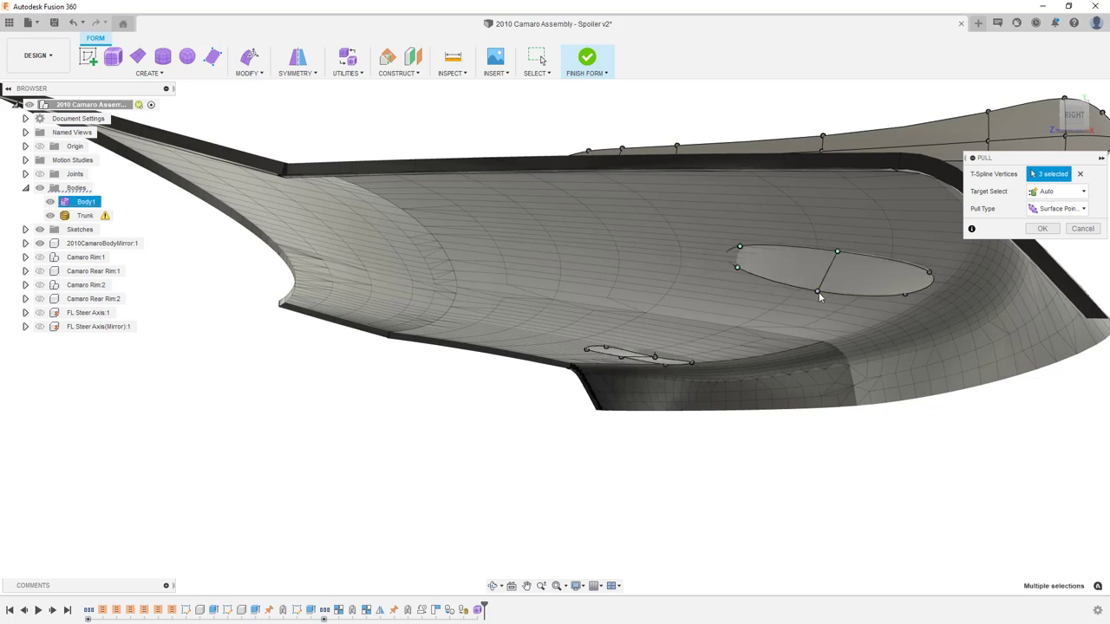
shift+click(818, 291)
shift+click(929, 272)
shift+click(905, 293)
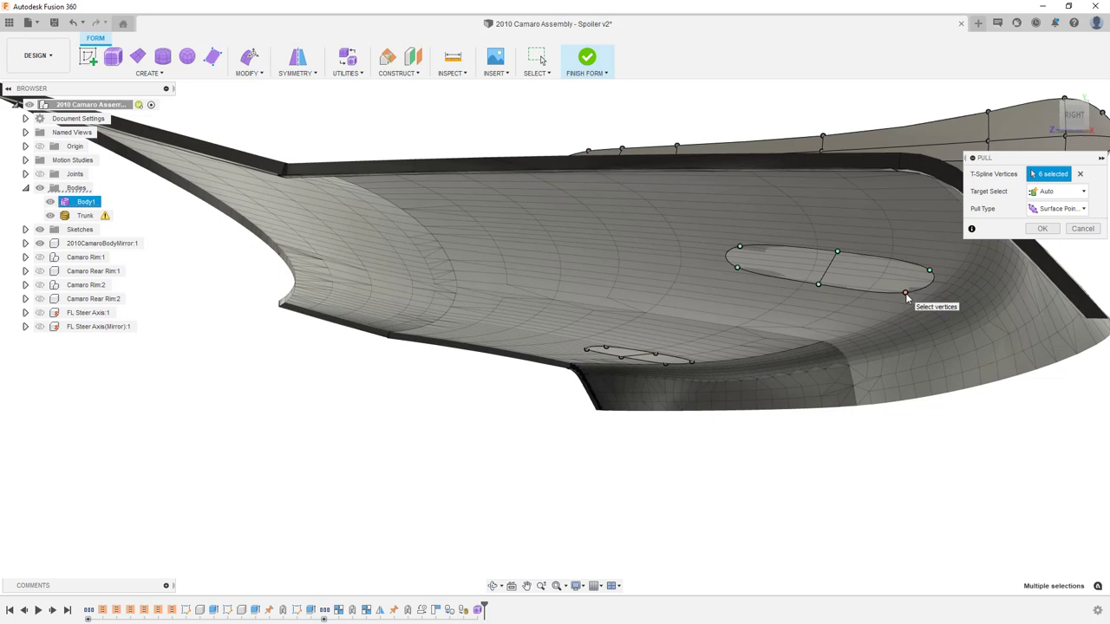
shift+middle_drag(875, 266, 853, 264)
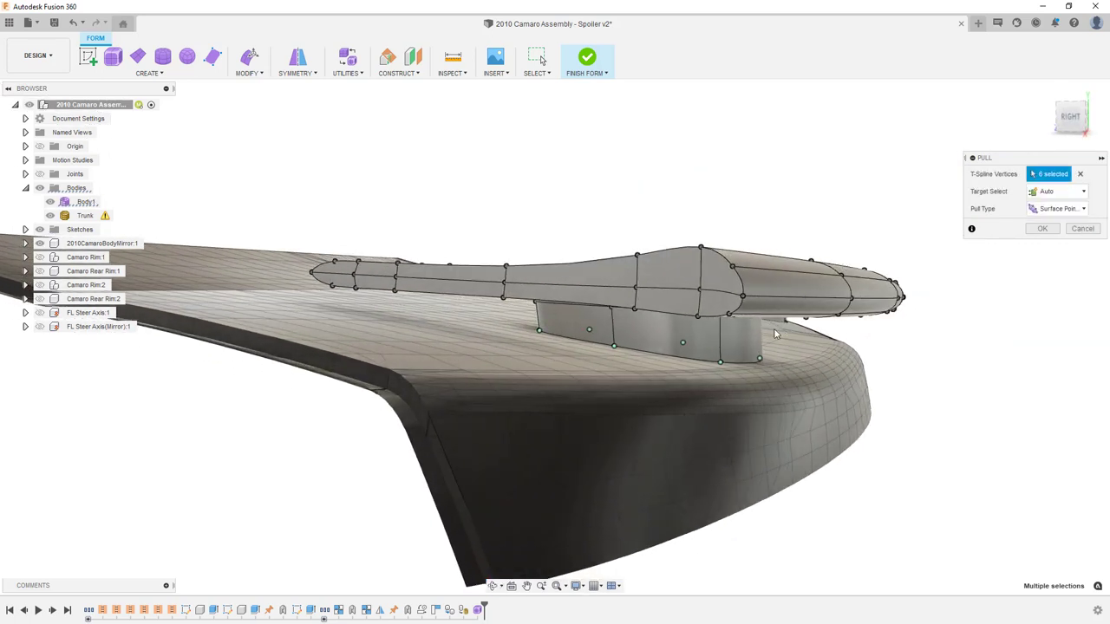
shift+middle_drag(681, 375, 592, 364)
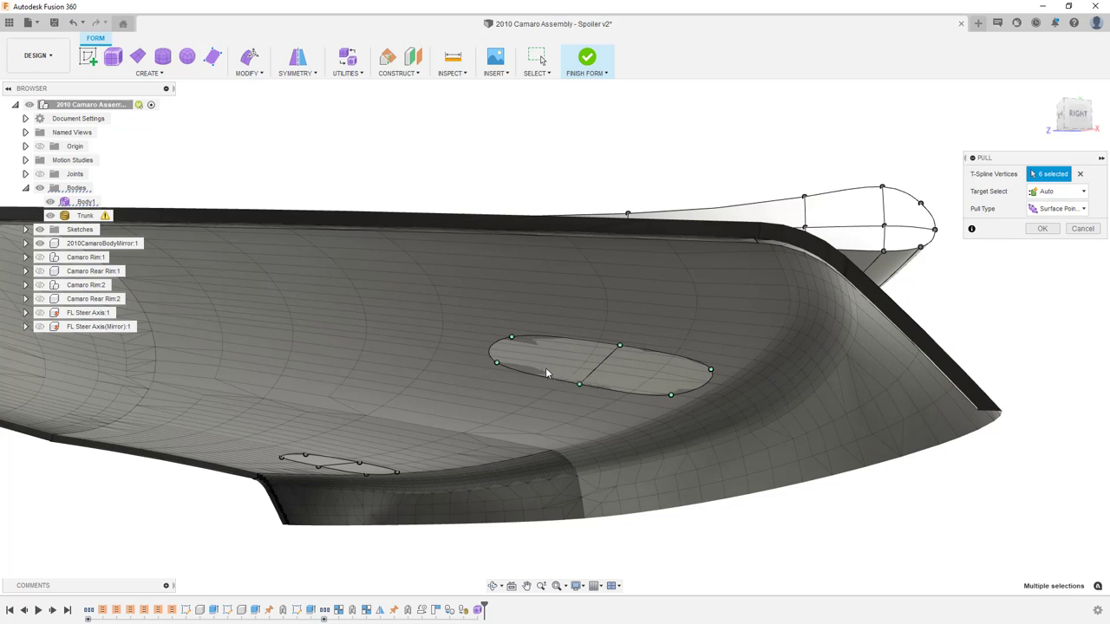
click(1042, 228)
- Hide the Trunk mesh and show the original Trunk surface body inside the 2010CamaroBodyMirror:1 component
shift+middle_drag(705, 357, 692, 378)
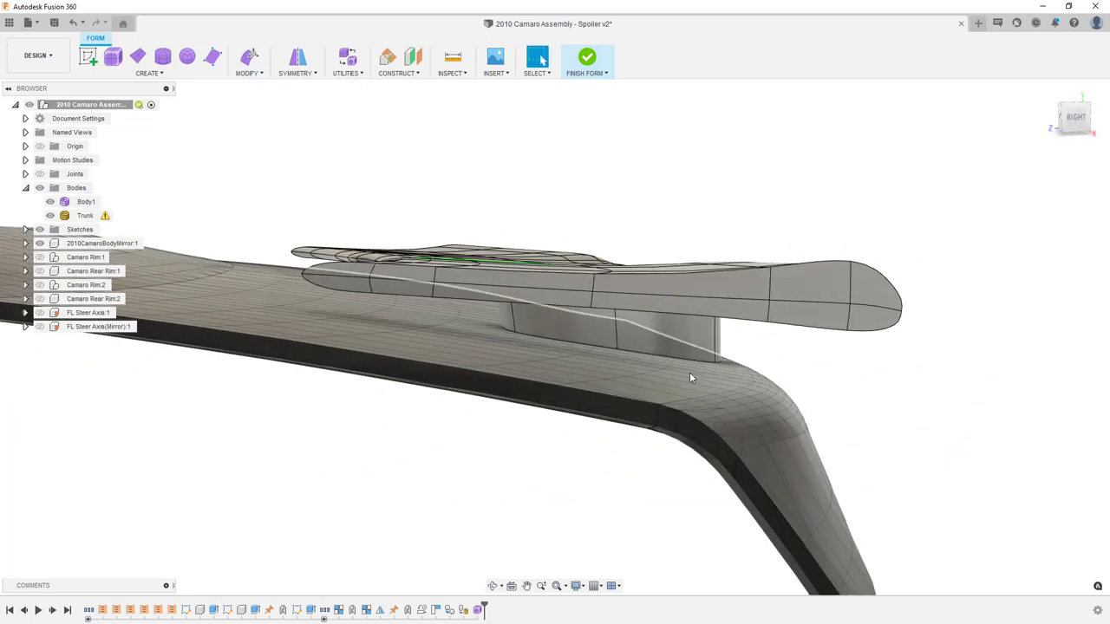
click(525, 314)
key(Escape)
scroll(697, 373, down, 2)
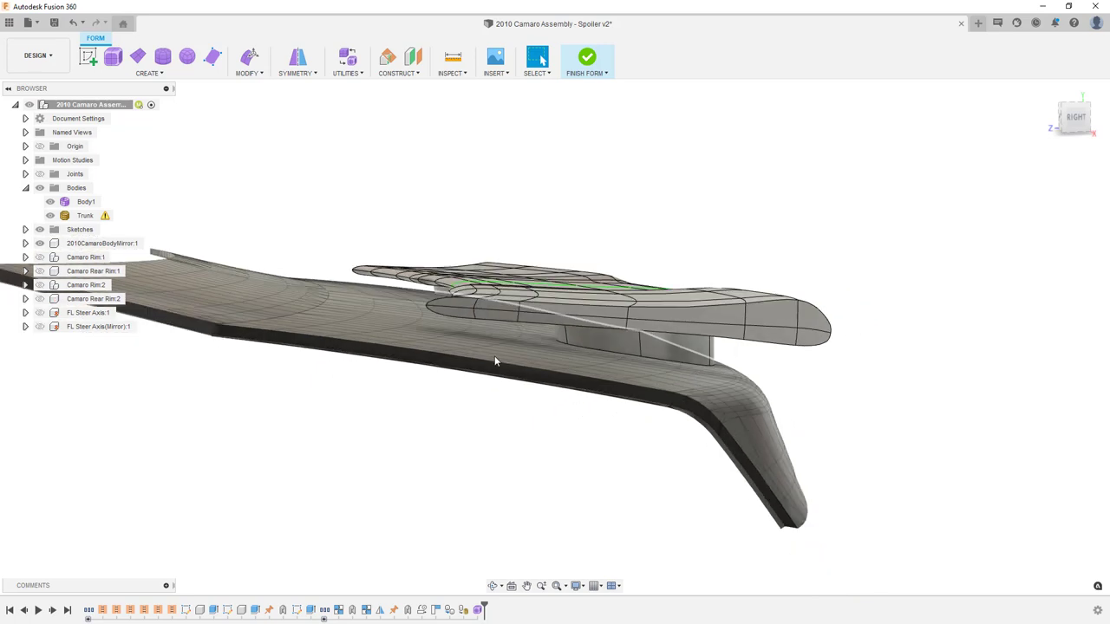
click(50, 216)
click(25, 243)
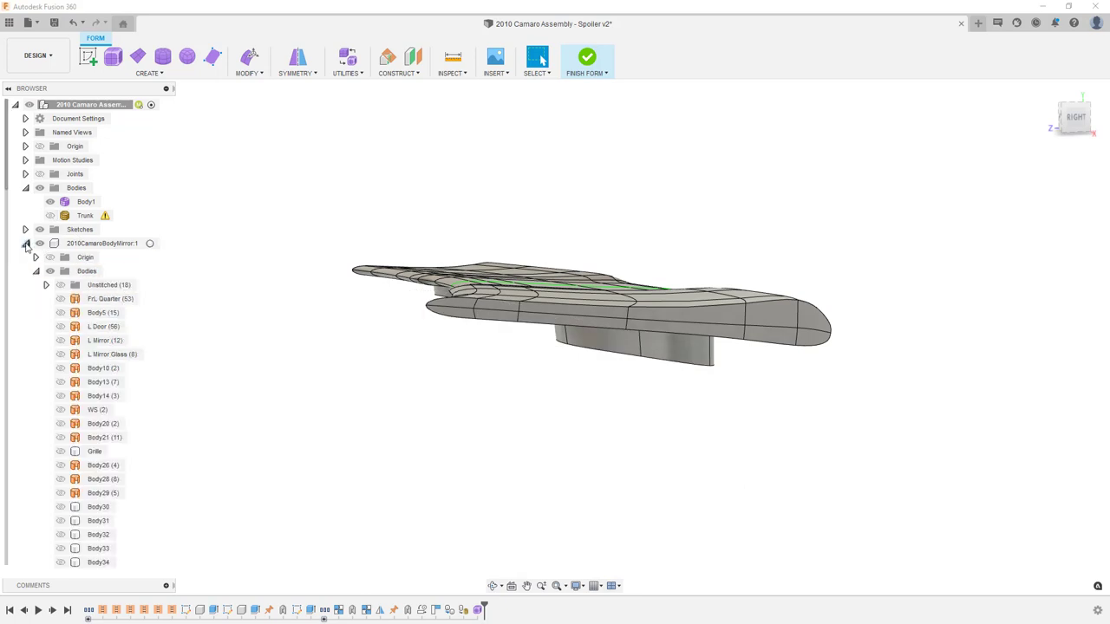
scroll(104, 387, down, 15)
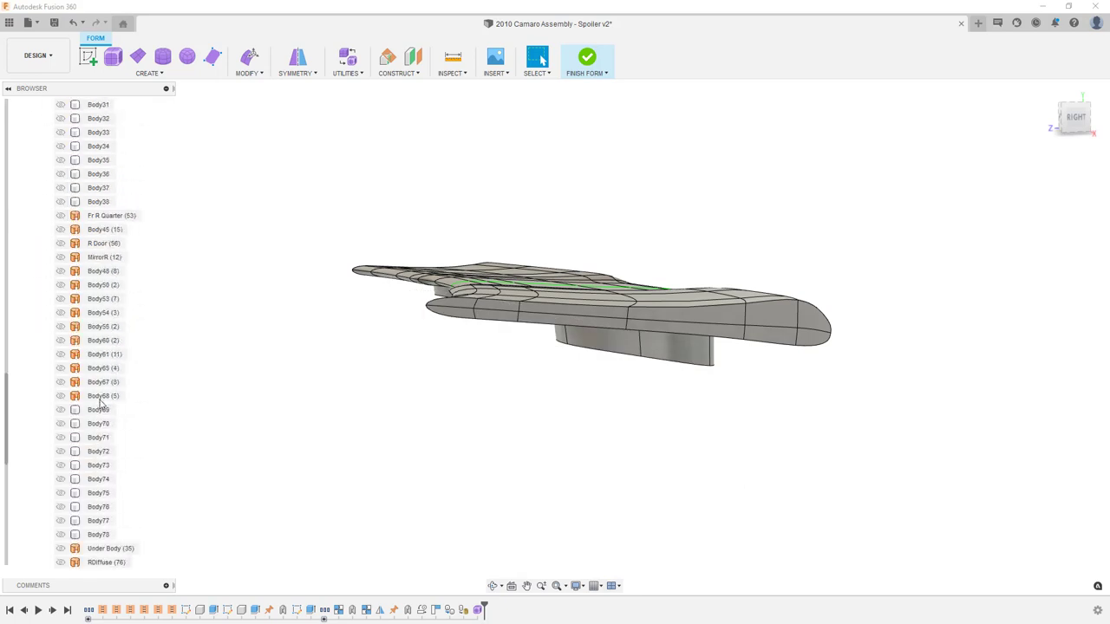
click(61, 478)
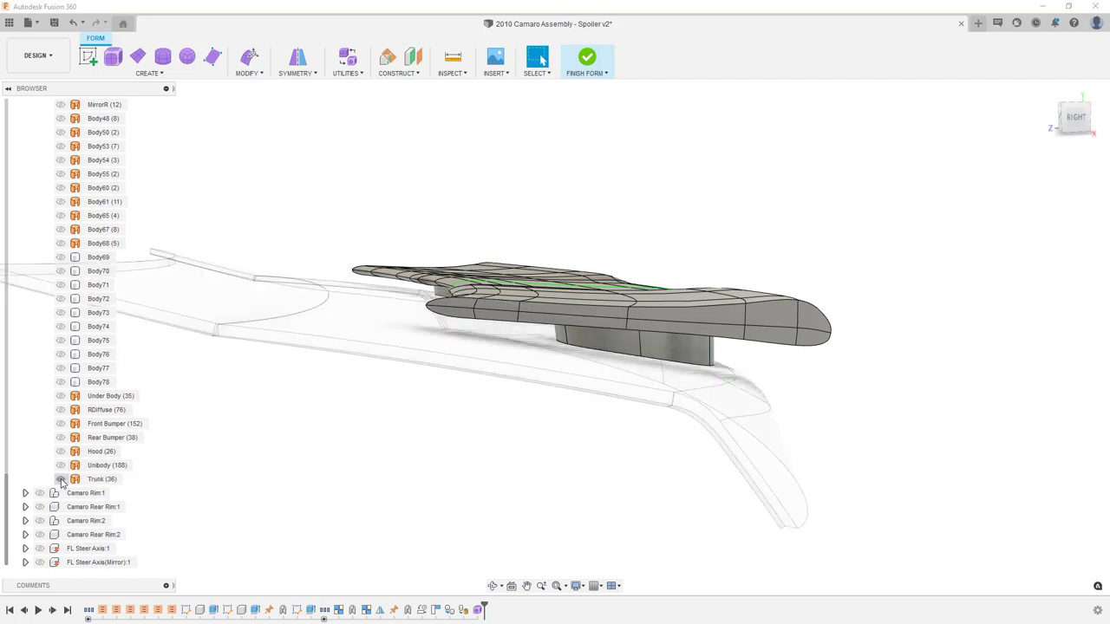
- Pull the stand's three outer lower vertices onto the original Trunk body's upper face using Select Targets and the Surface Points pull type
click(251, 73)
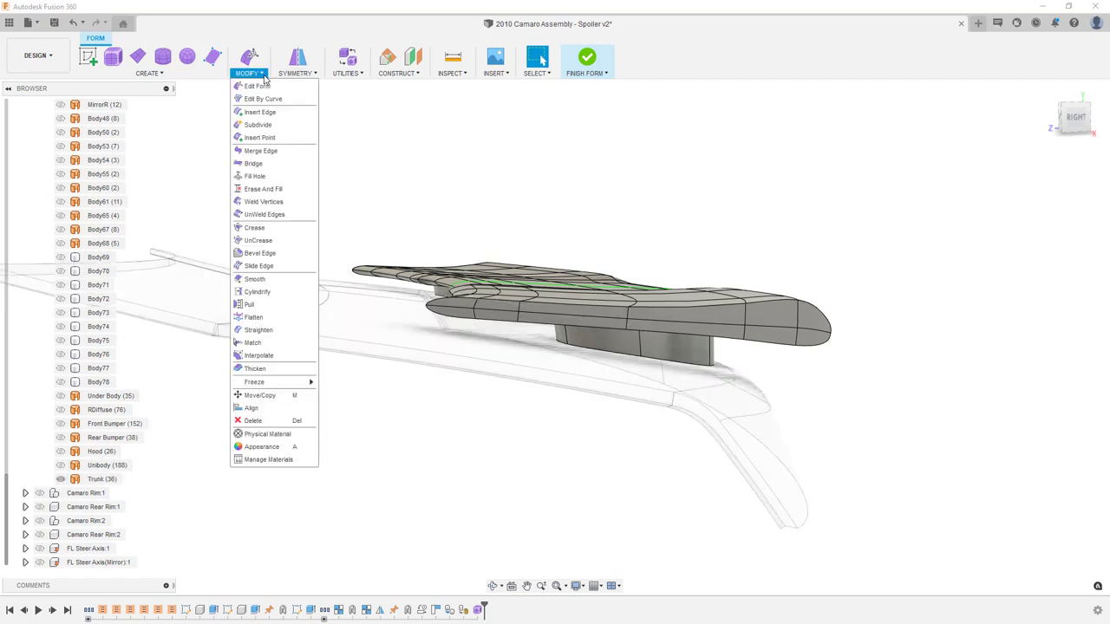
click(273, 306)
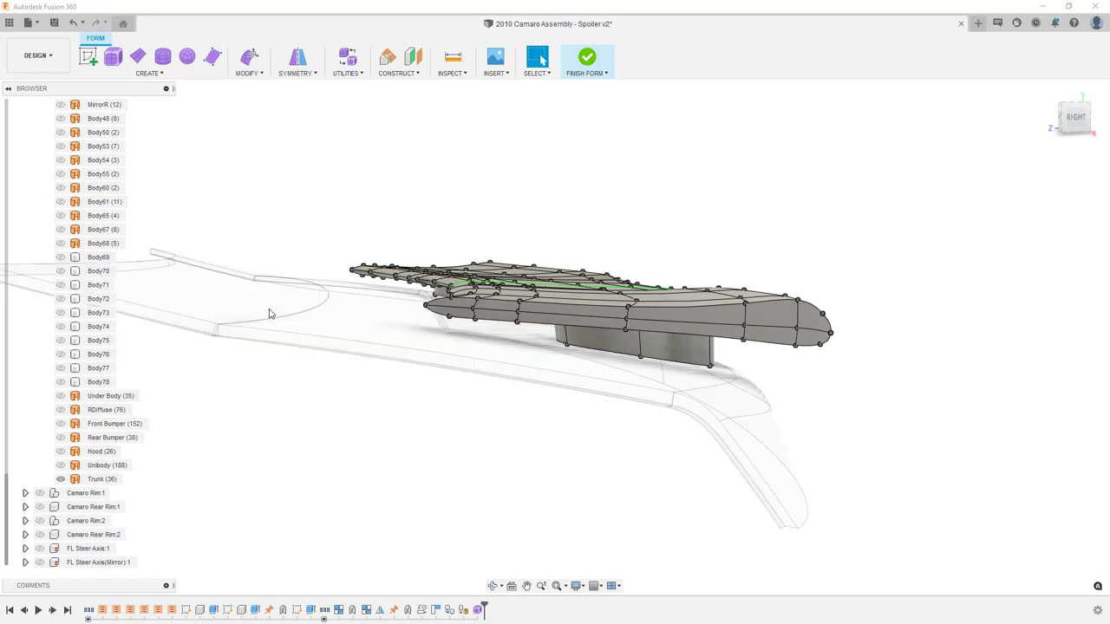
click(1071, 191)
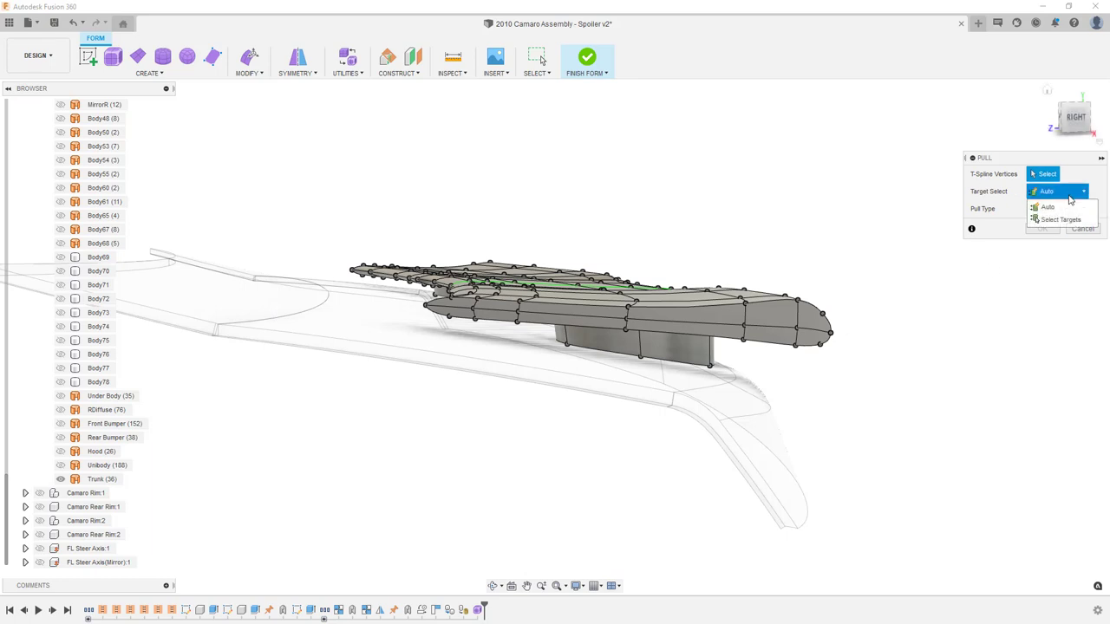
click(1068, 218)
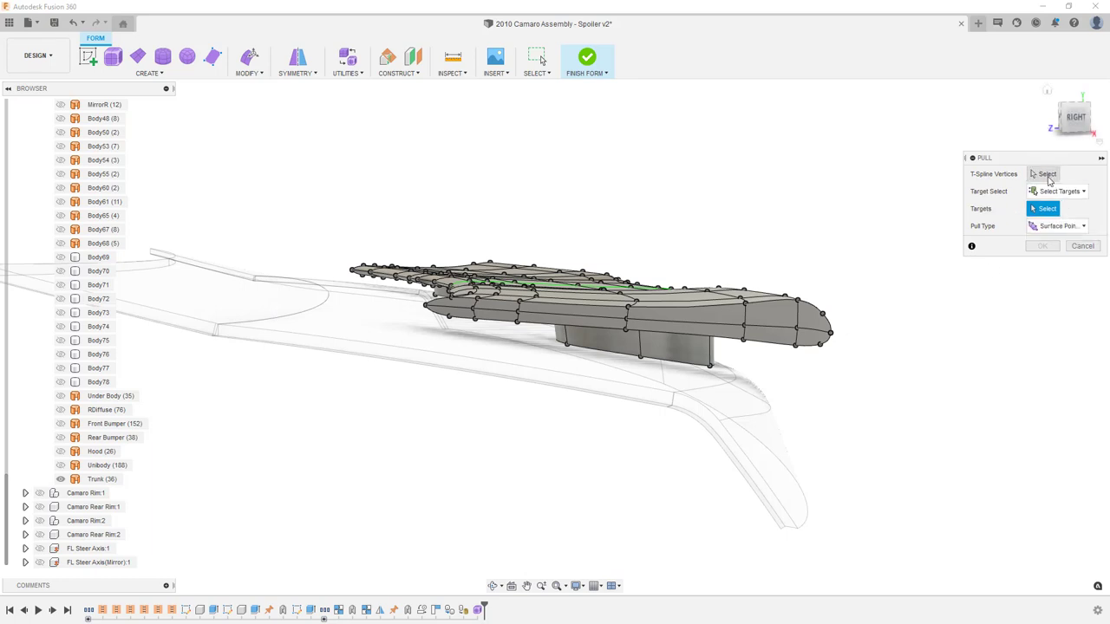
click(598, 355)
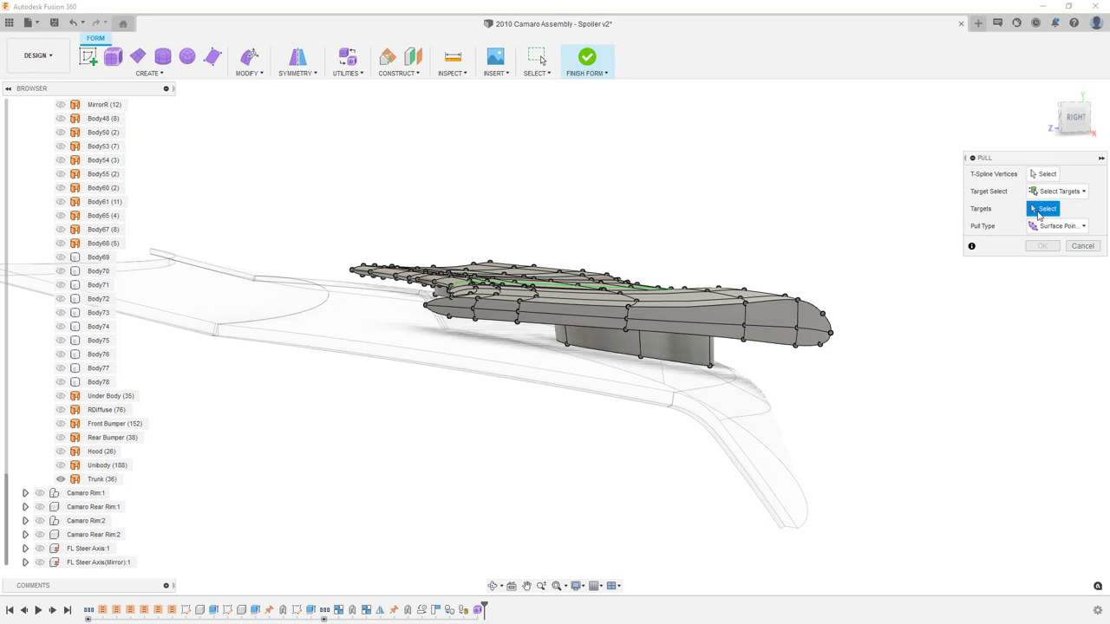
click(1040, 175)
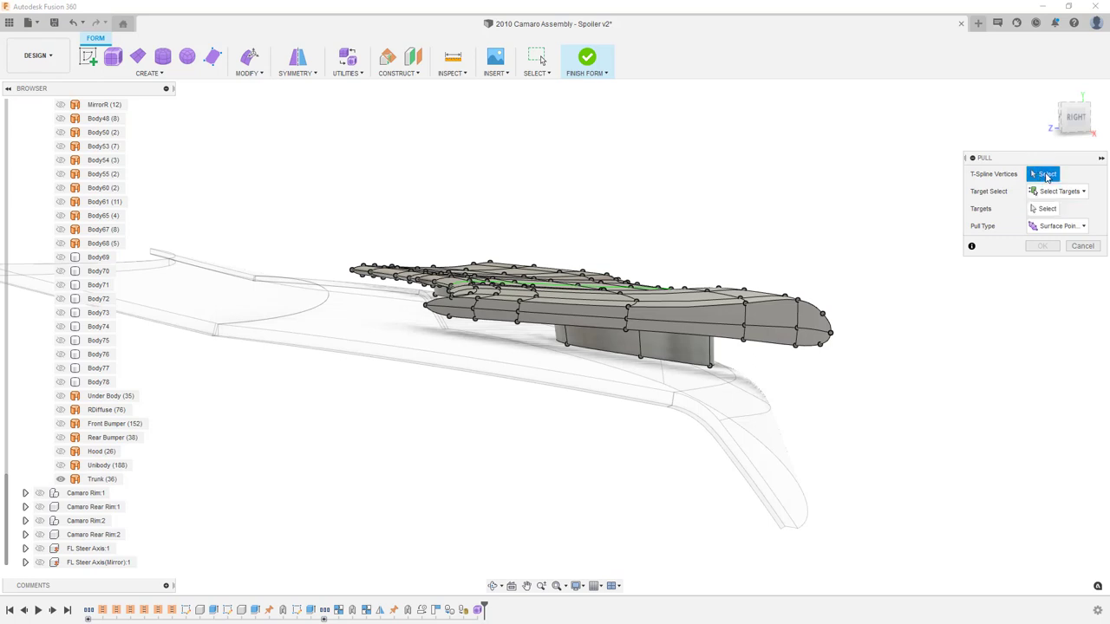
click(567, 344)
click(641, 356)
click(710, 366)
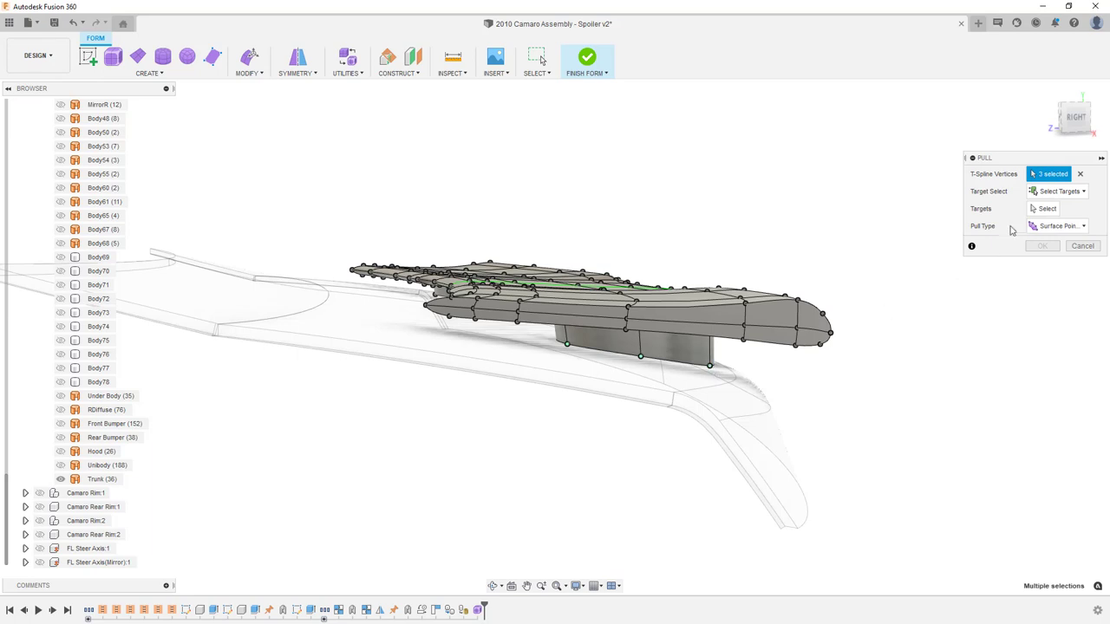
click(1043, 208)
click(683, 376)
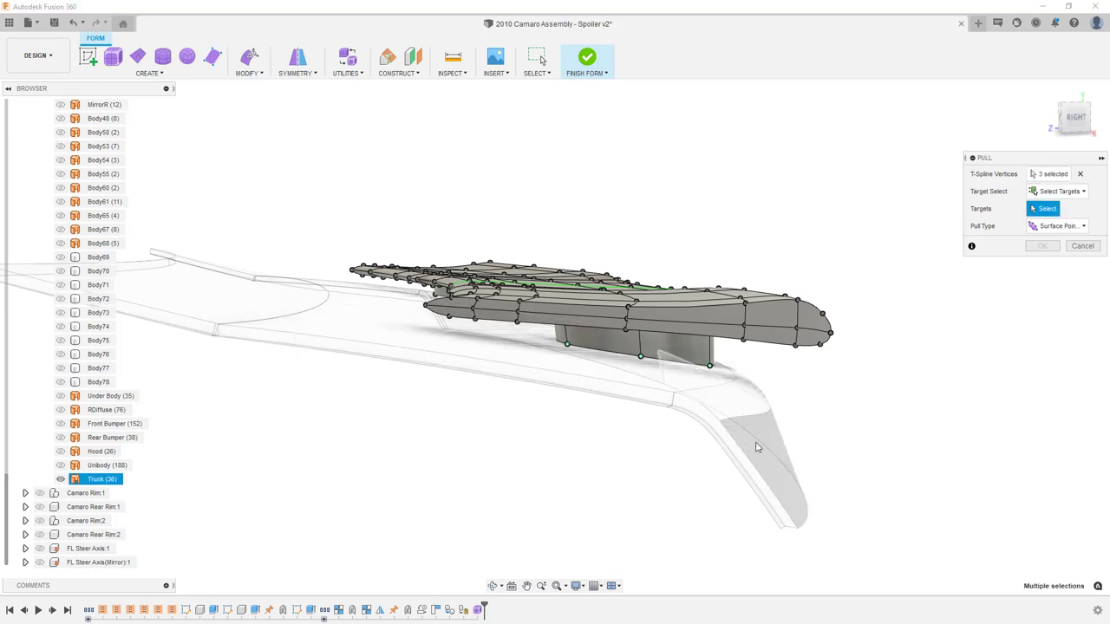
click(595, 369)
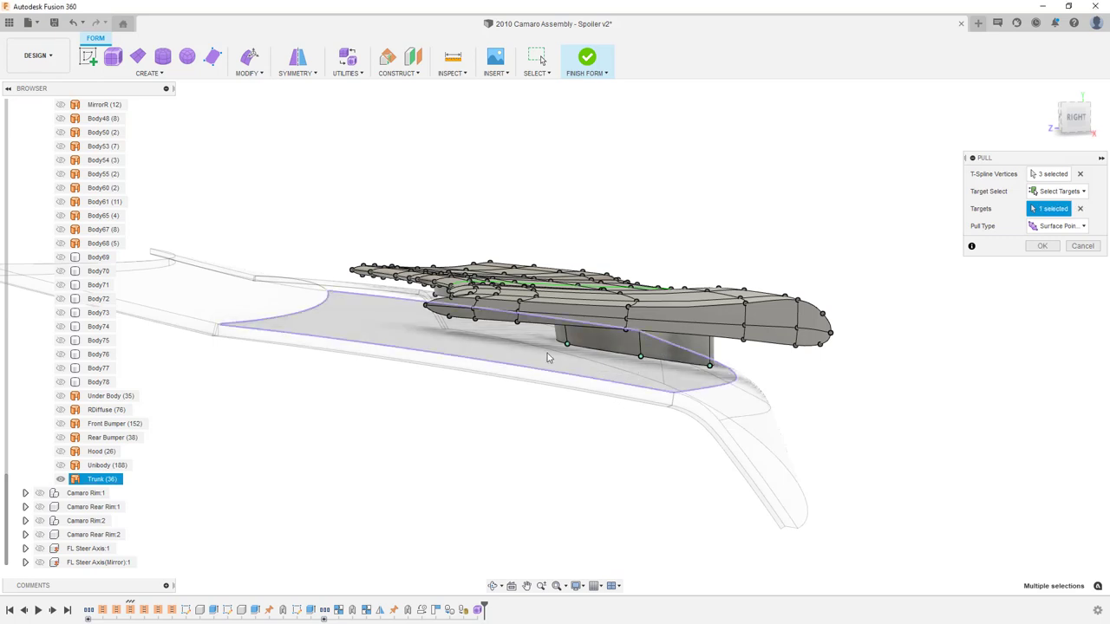
click(1042, 246)
- Try to match the outer lower edges of the spoiler stand to the trunk's side edge with connected continuity and uniform spacing
shift+middle_drag(875, 423, 841, 417)
scroll(589, 418, up, 2)
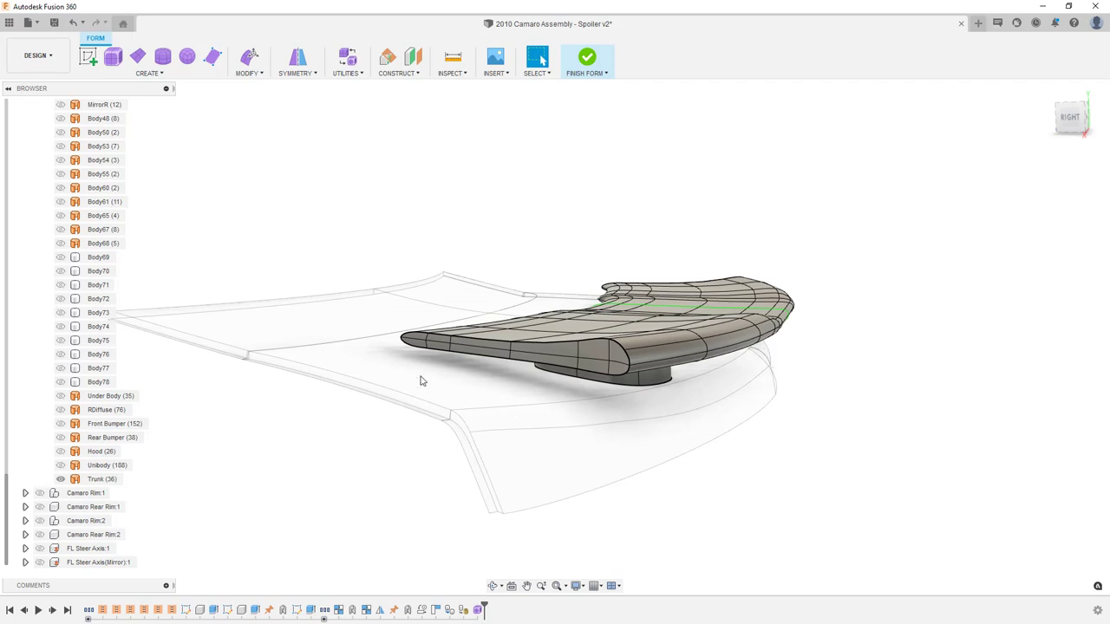
click(264, 77)
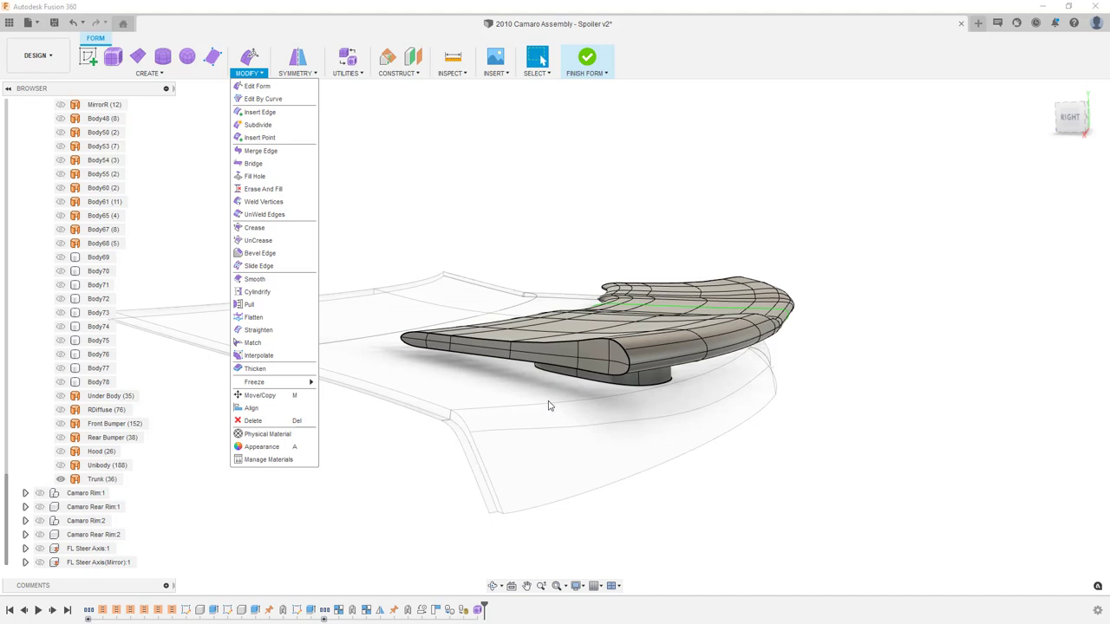
click(254, 344)
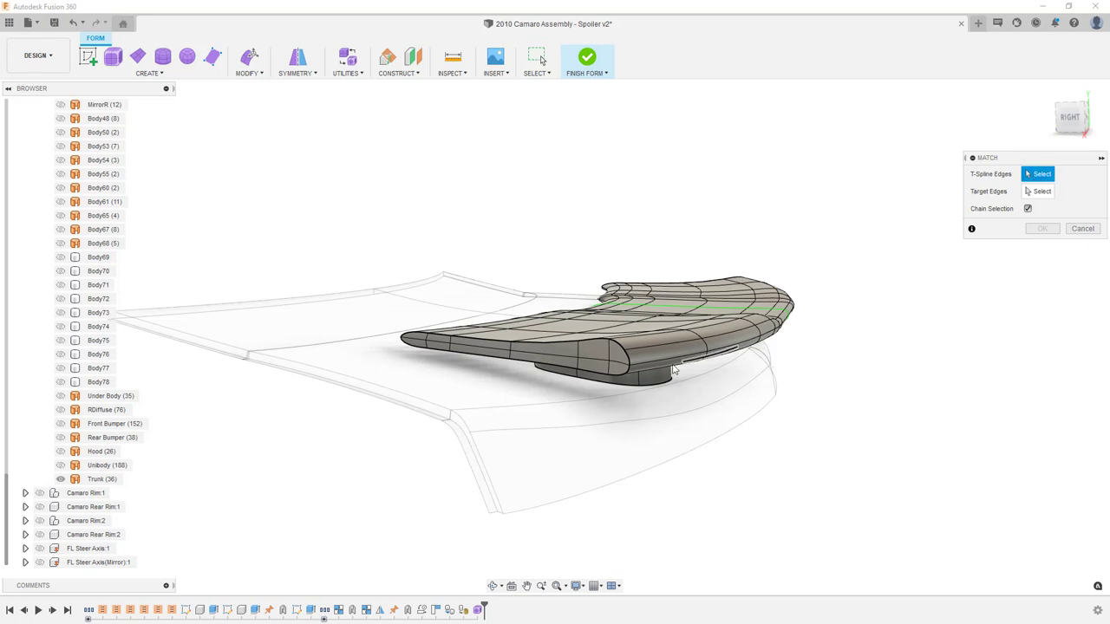
click(558, 378)
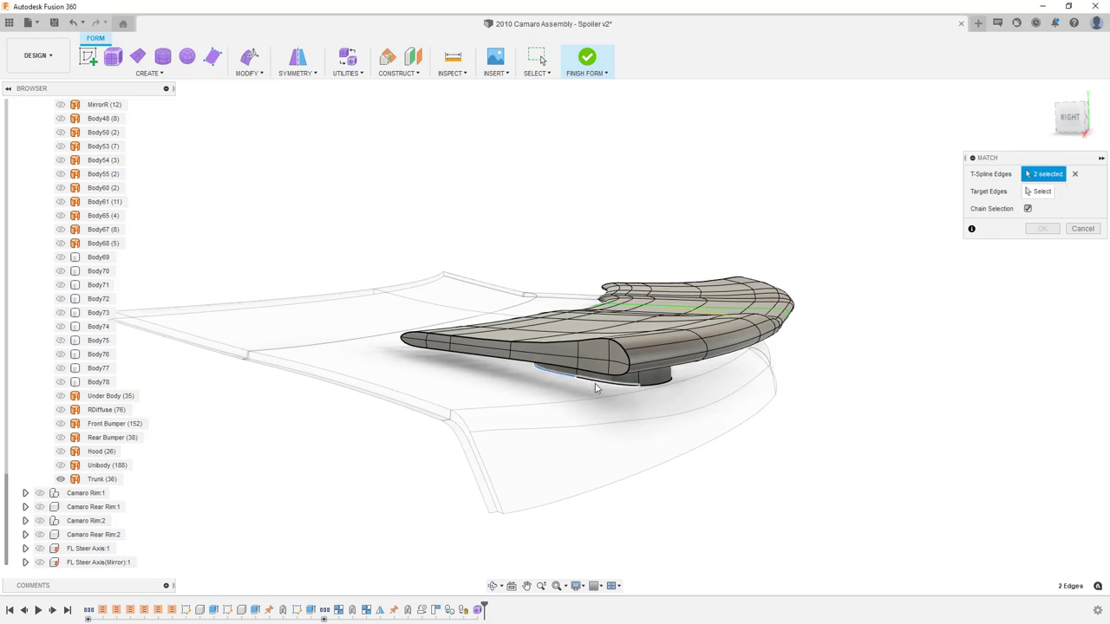
click(1035, 192)
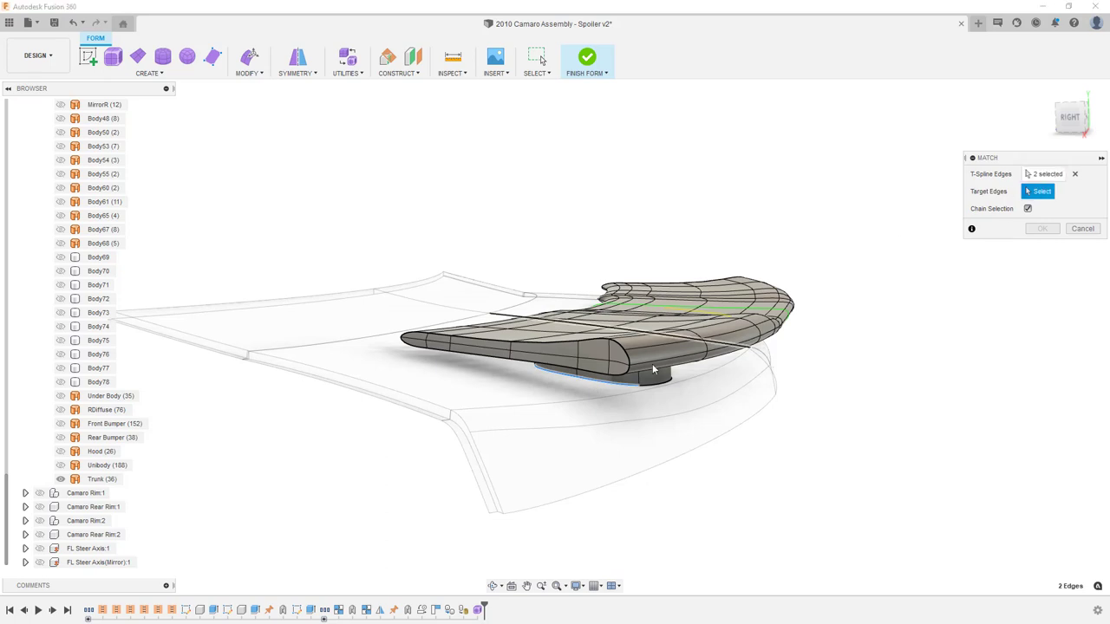
click(394, 392)
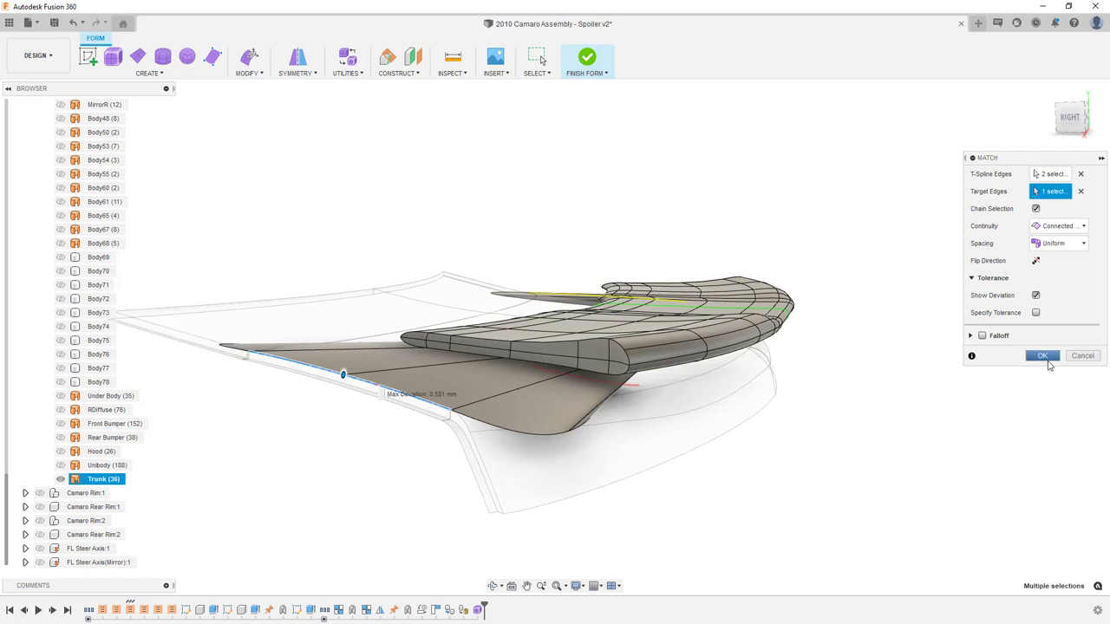
click(1083, 356)
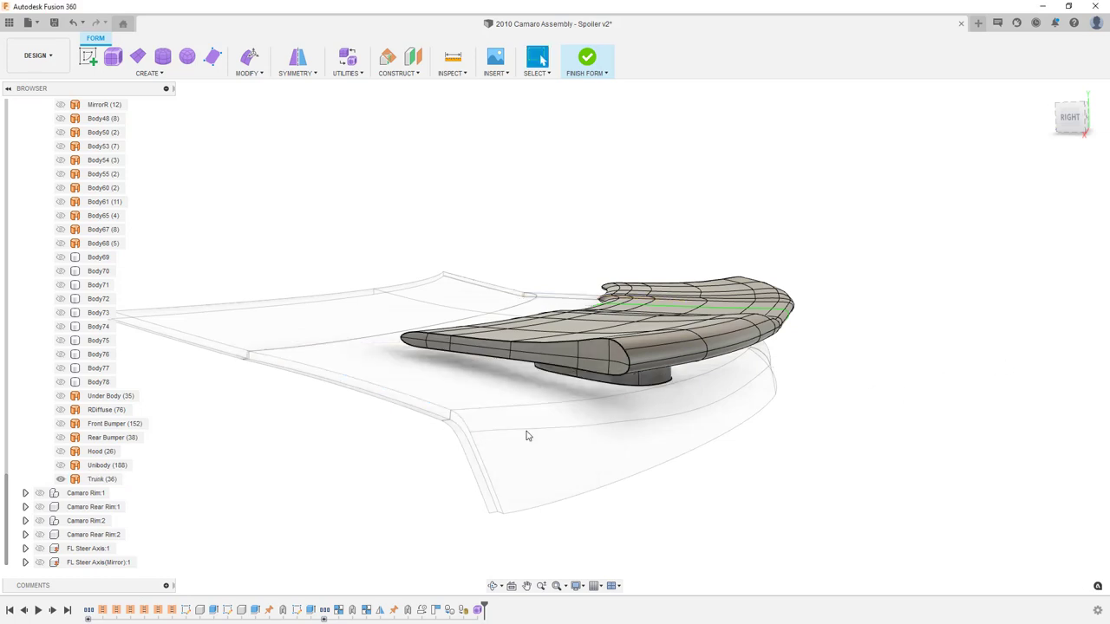
- Hide the Trunk body and use Edit Form to move both end faces of the stand downward by about 11.7 mm
shift+middle_drag(543, 438, 578, 420)
click(61, 478)
click(636, 242)
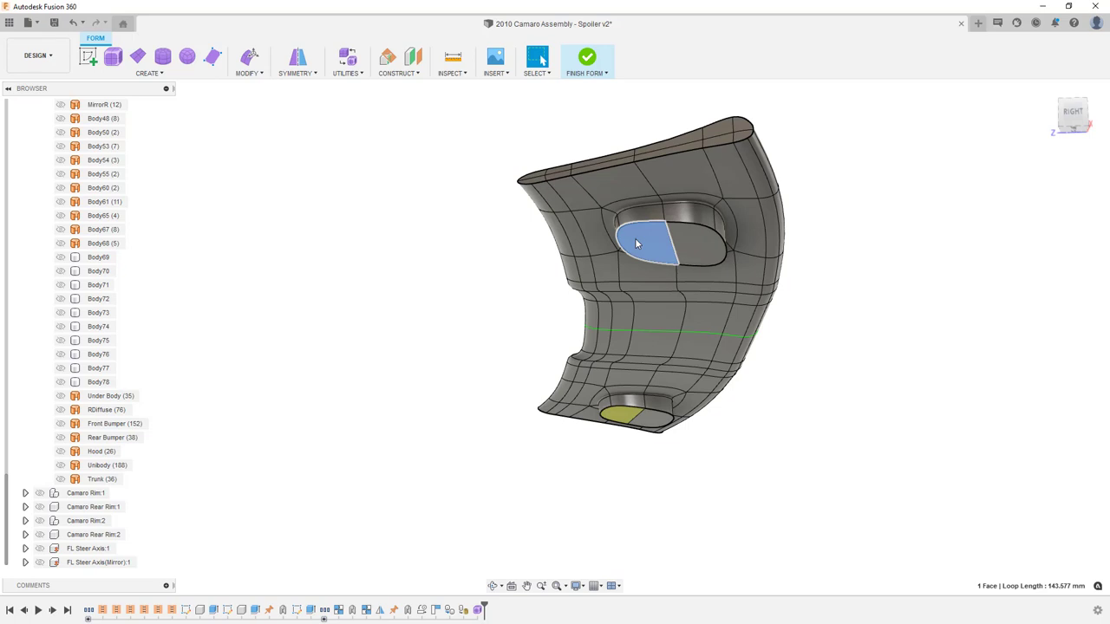
shift+click(694, 244)
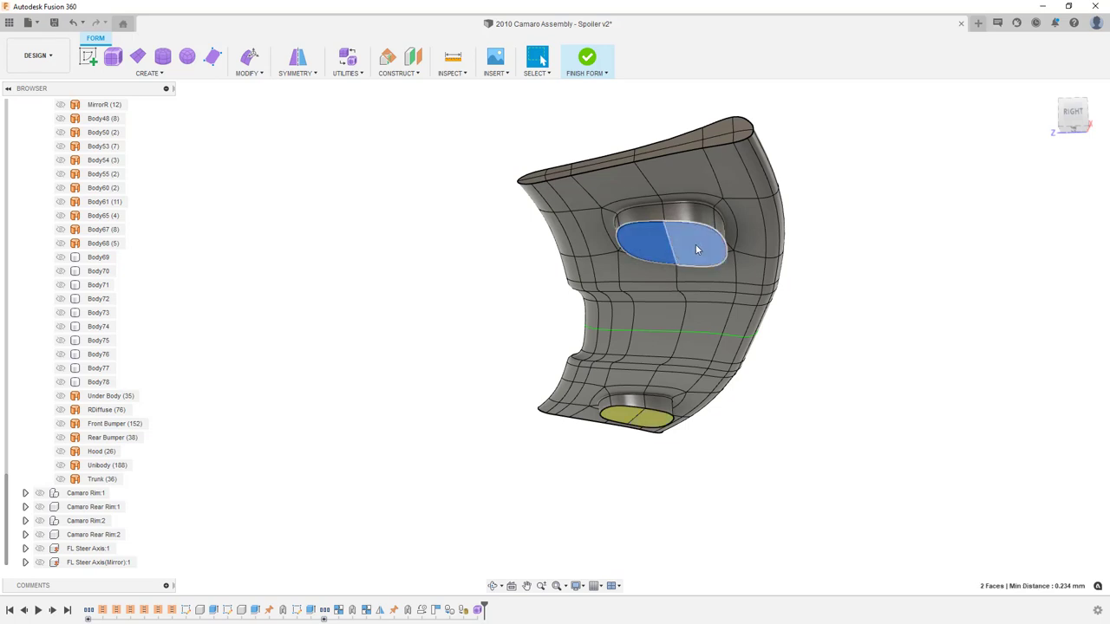
click(250, 57)
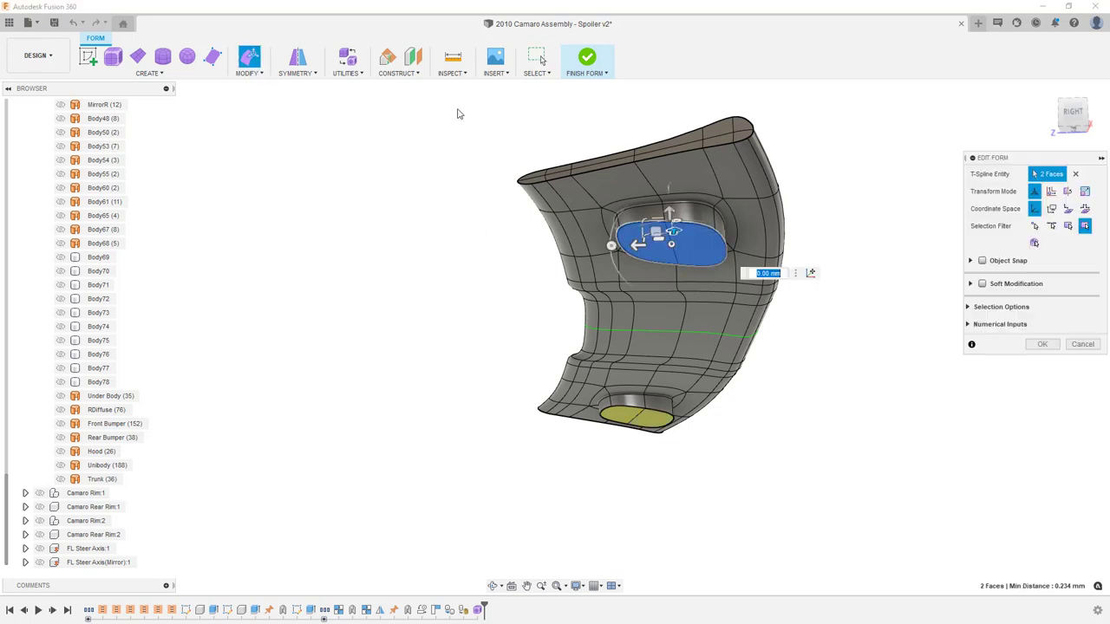
click(1073, 116)
drag(630, 379, 621, 392)
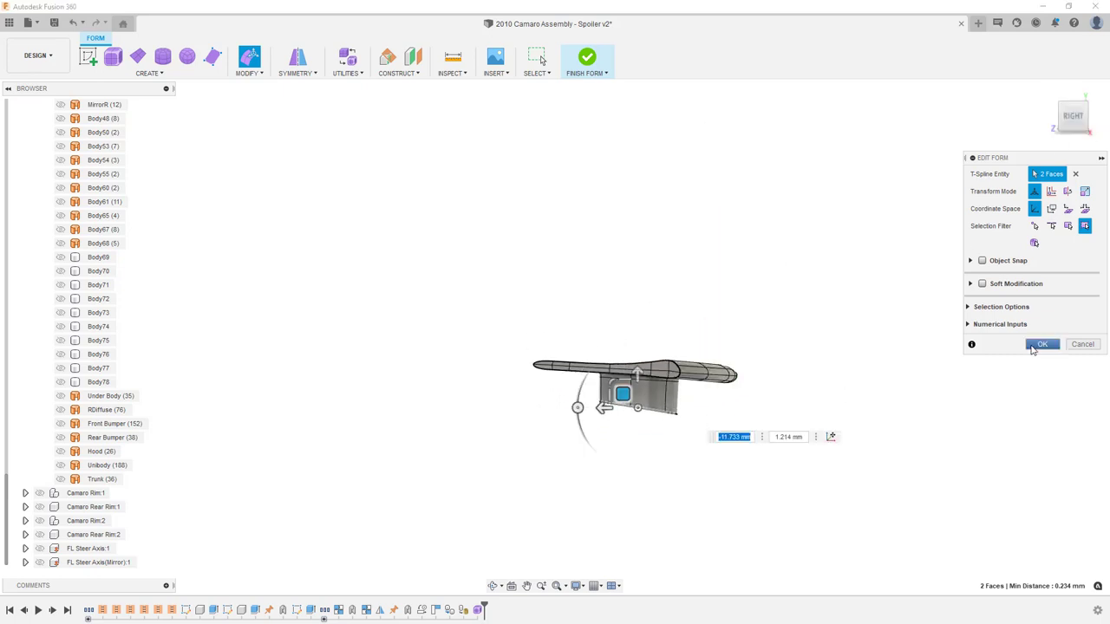
click(1038, 346)
- Show the Trunk body again and finish the form to convert the spoiler into a solid body
click(60, 478)
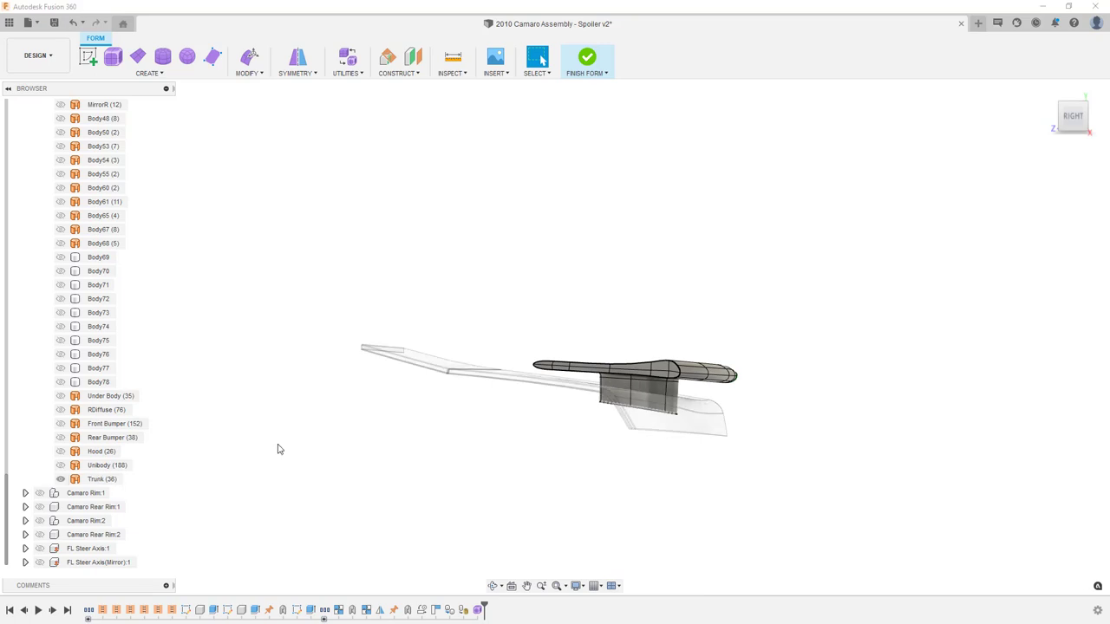
shift+middle_drag(642, 405, 837, 386)
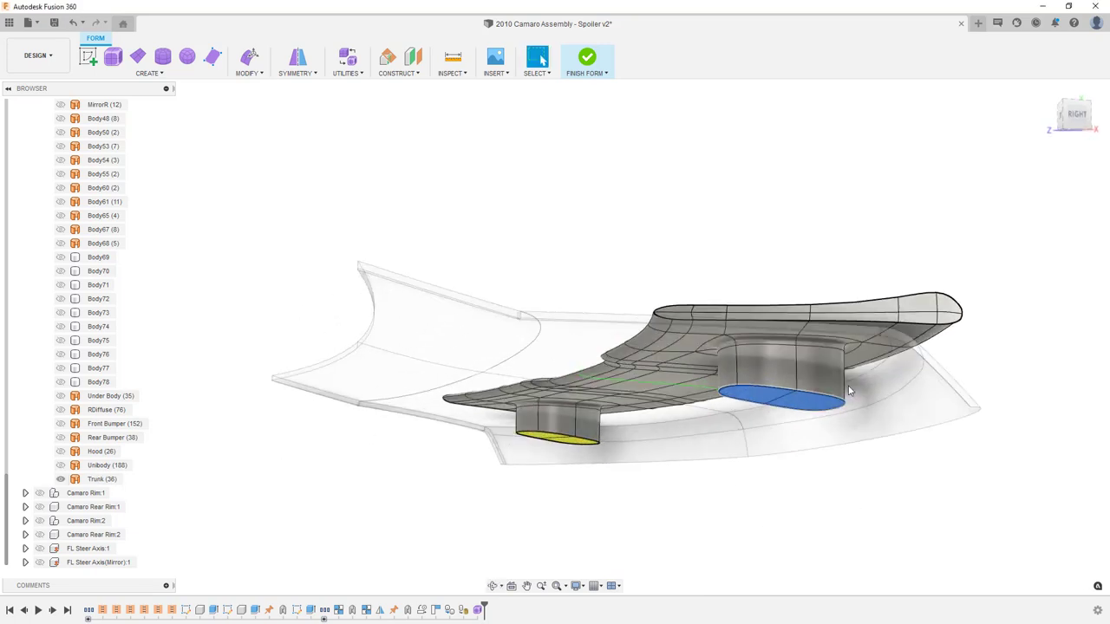
click(788, 251)
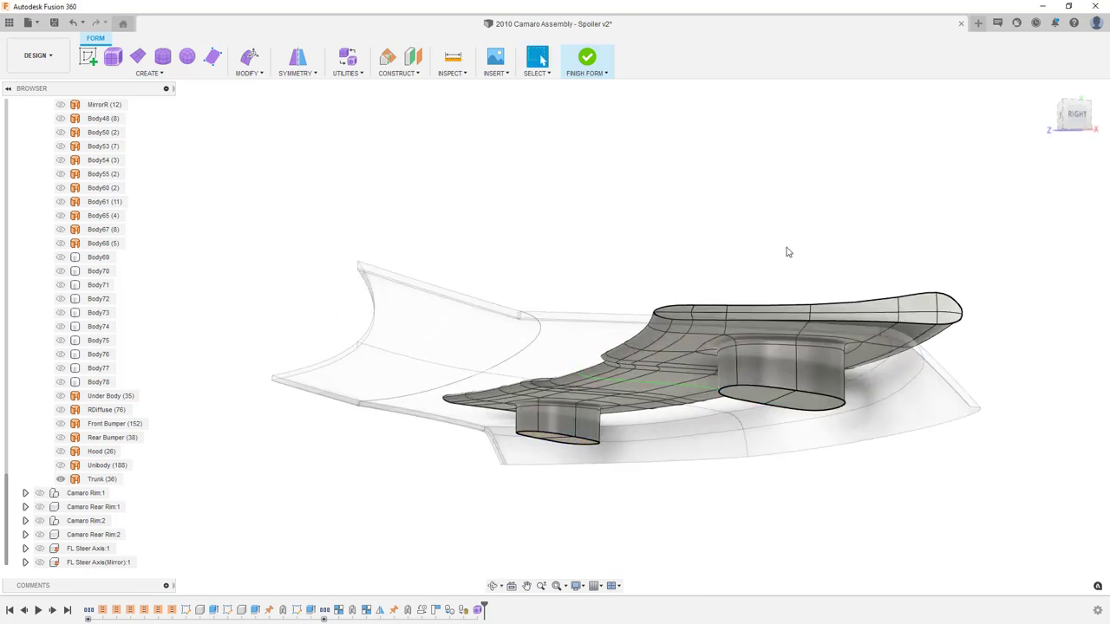
click(587, 57)
shift+middle_drag(757, 216, 763, 306)
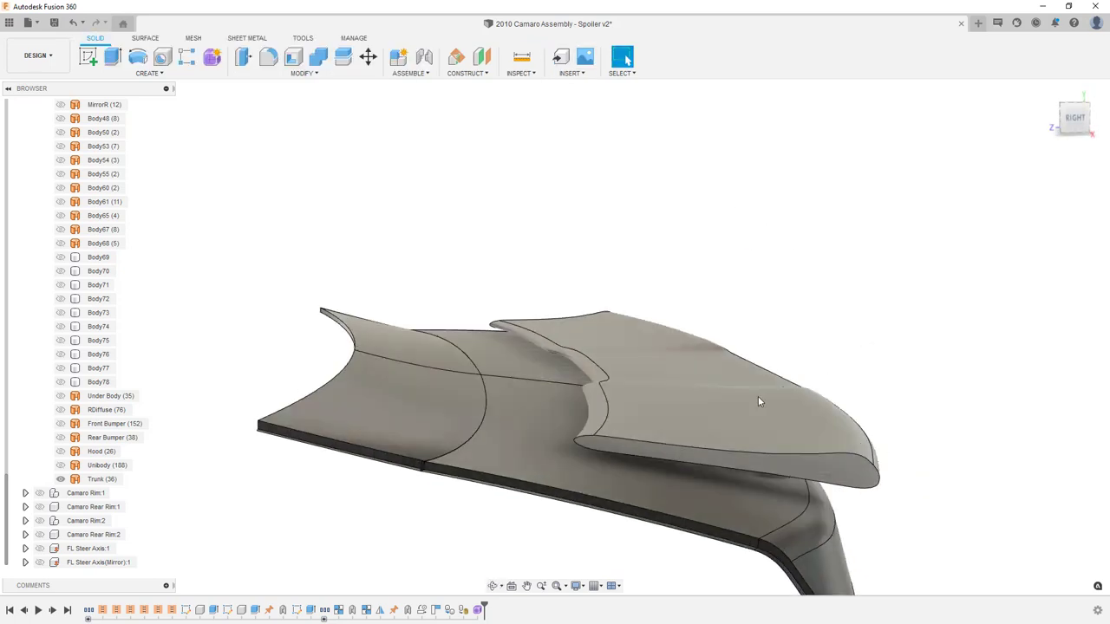
- Locate the spoiler's solid, Body1, among the assembly's top-level bodies
scroll(111, 340, up, 4)
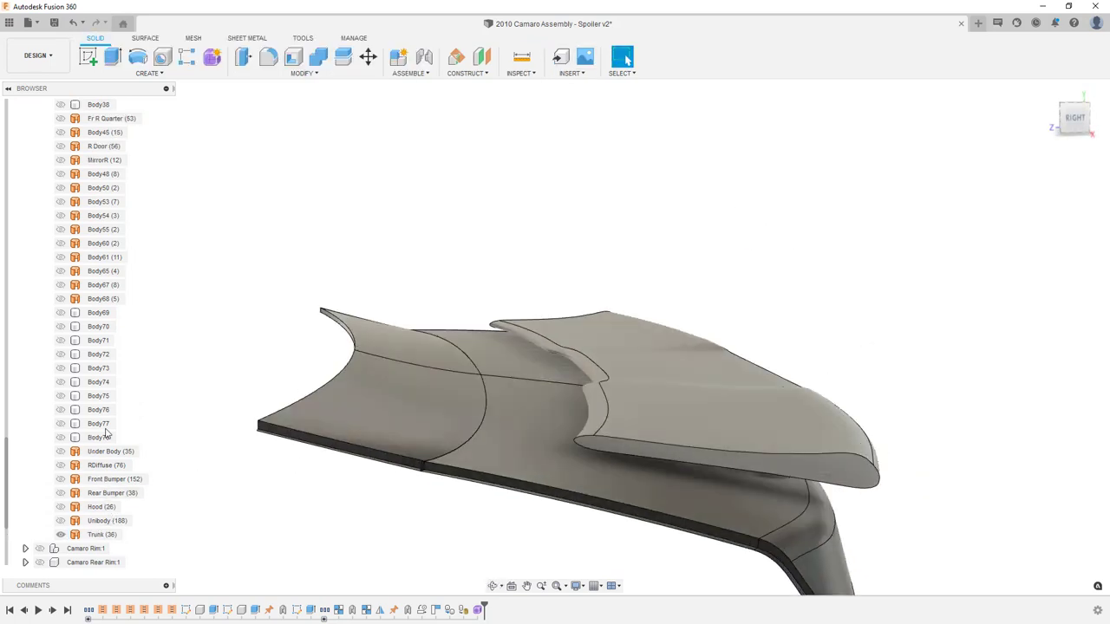
scroll(111, 339, up, 10)
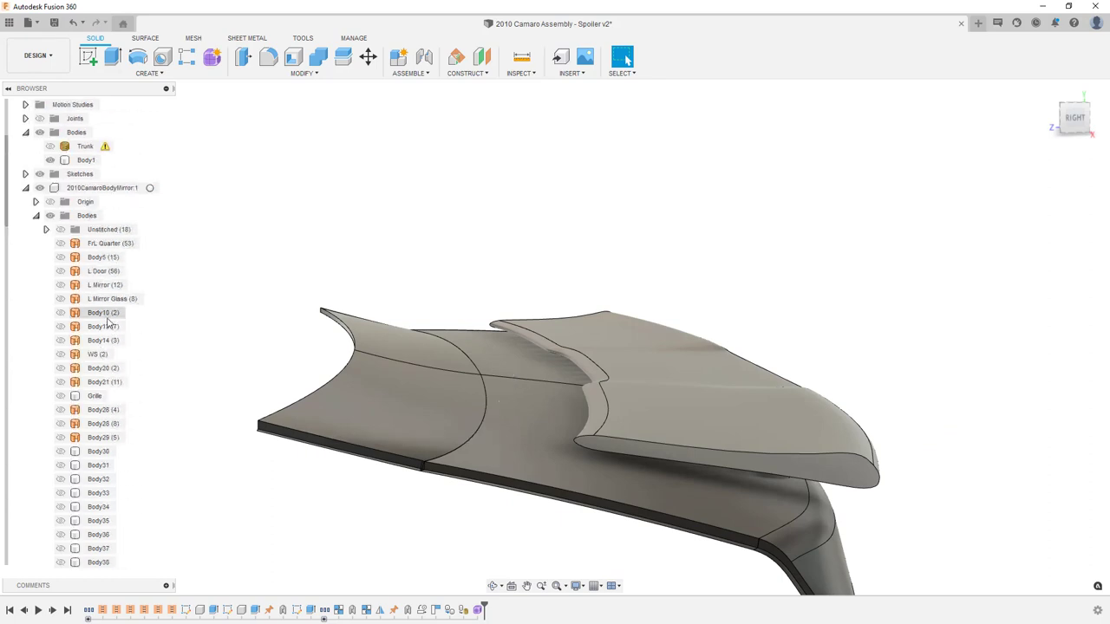
click(85, 216)
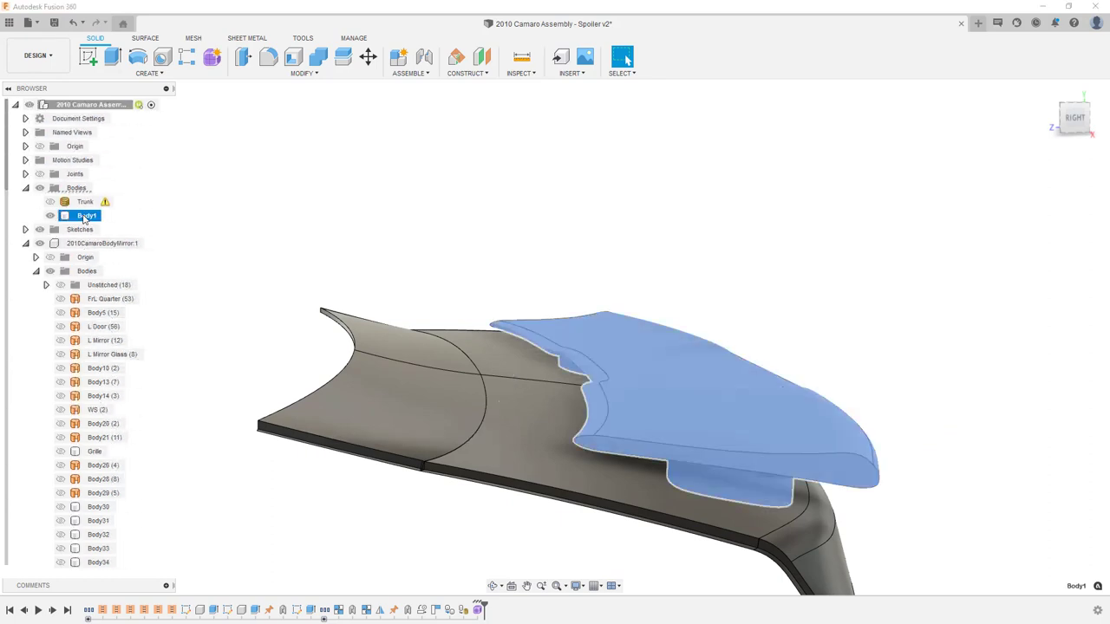
click(365, 189)
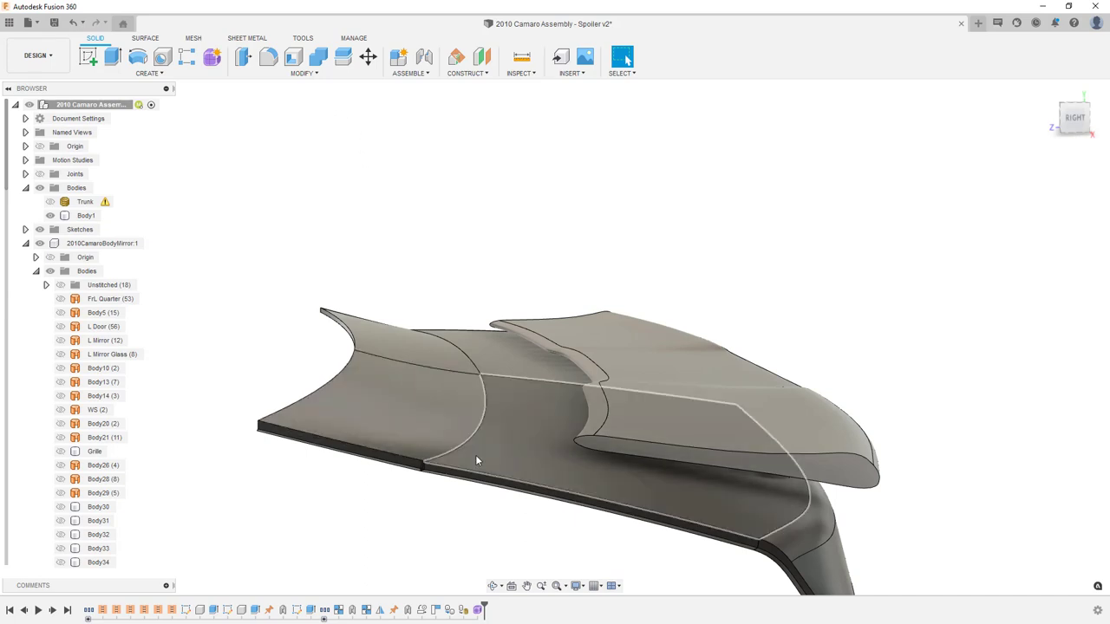
- Try to offset the trunk's chained faces by 1 mm as a new surface body
click(144, 38)
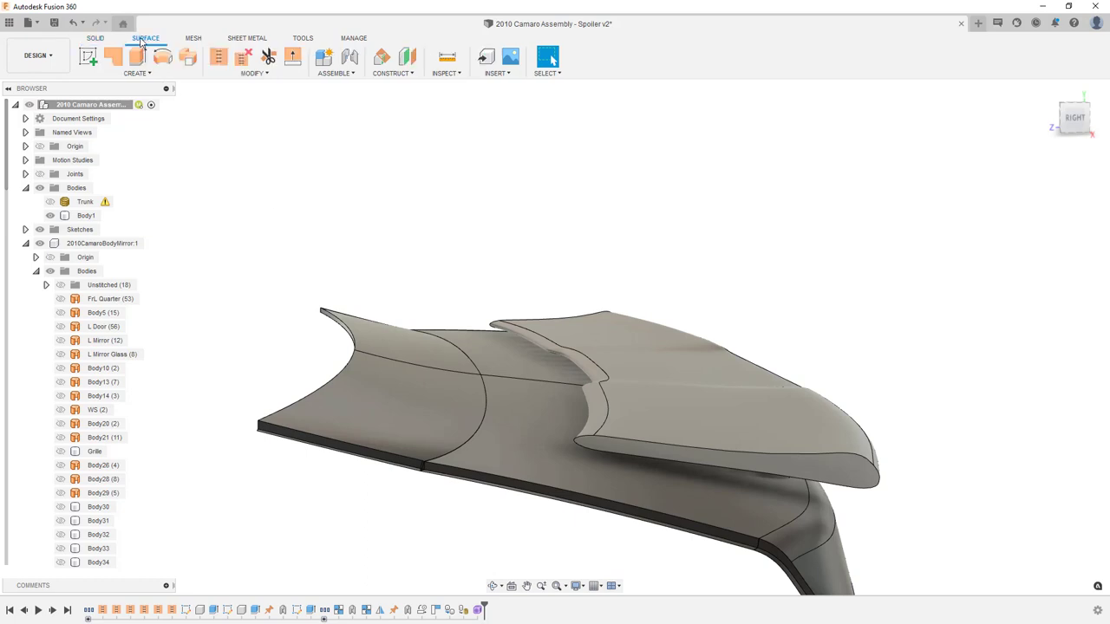
click(137, 73)
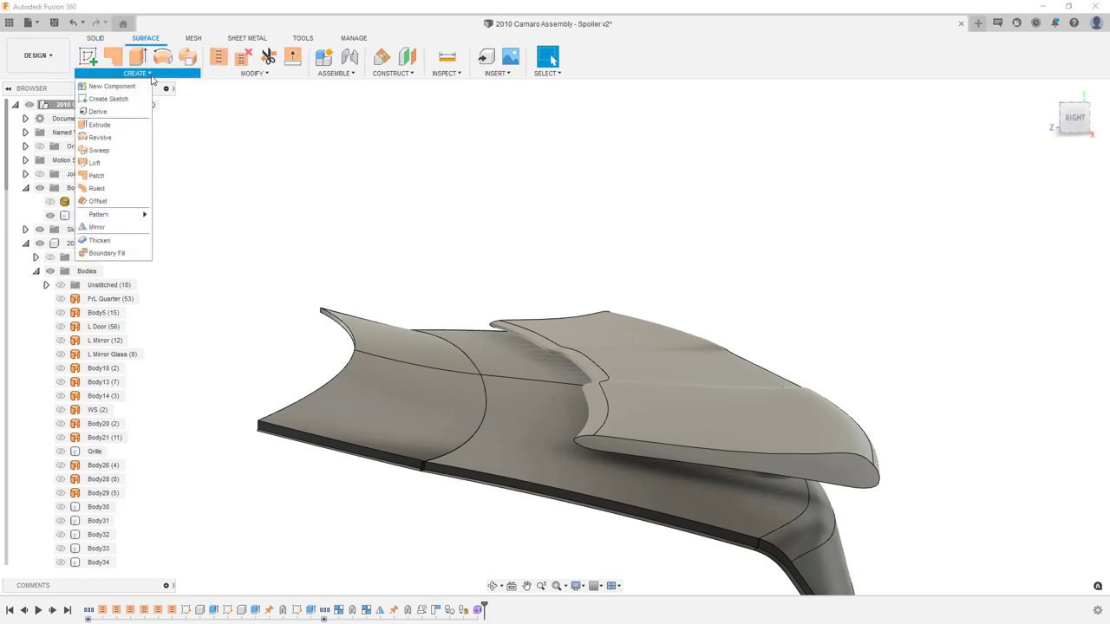
click(122, 202)
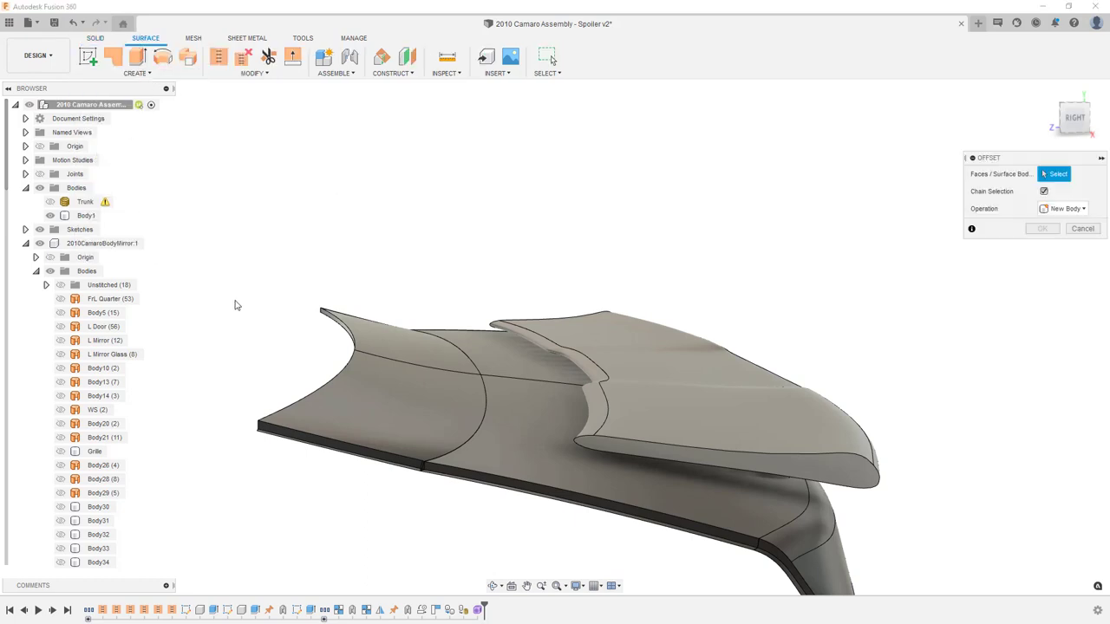
click(515, 422)
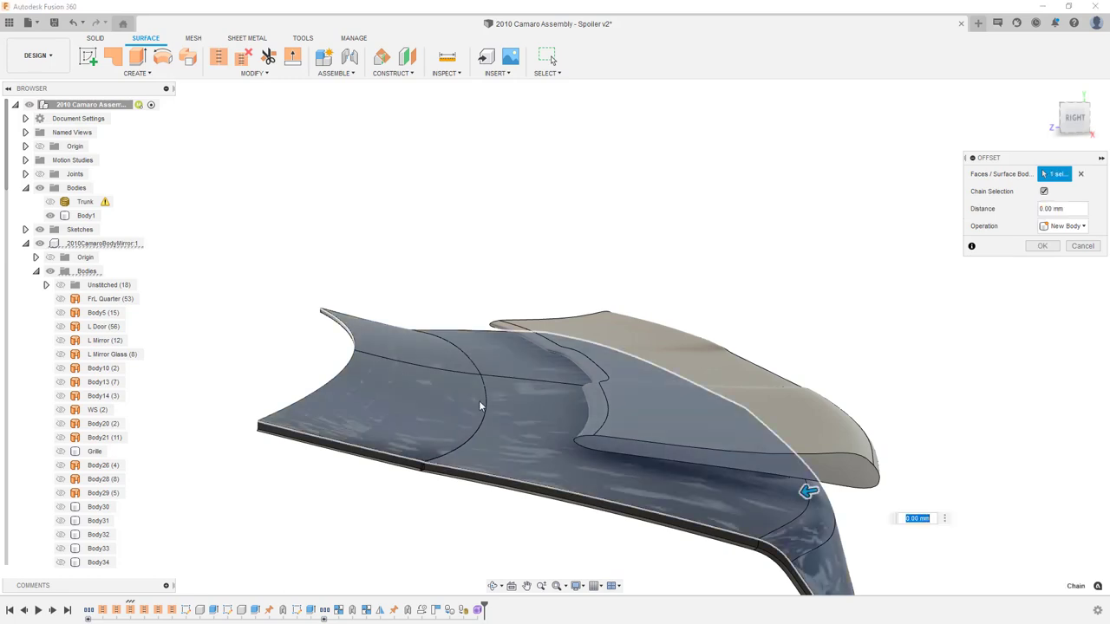
double_click(1052, 208)
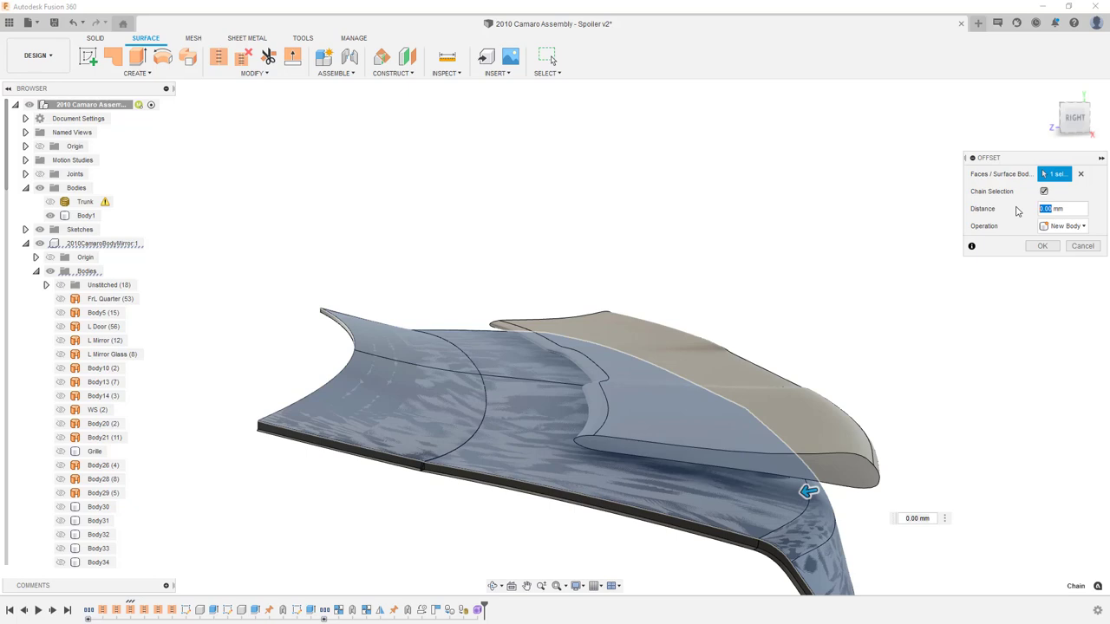
text(1)
click(1039, 247)
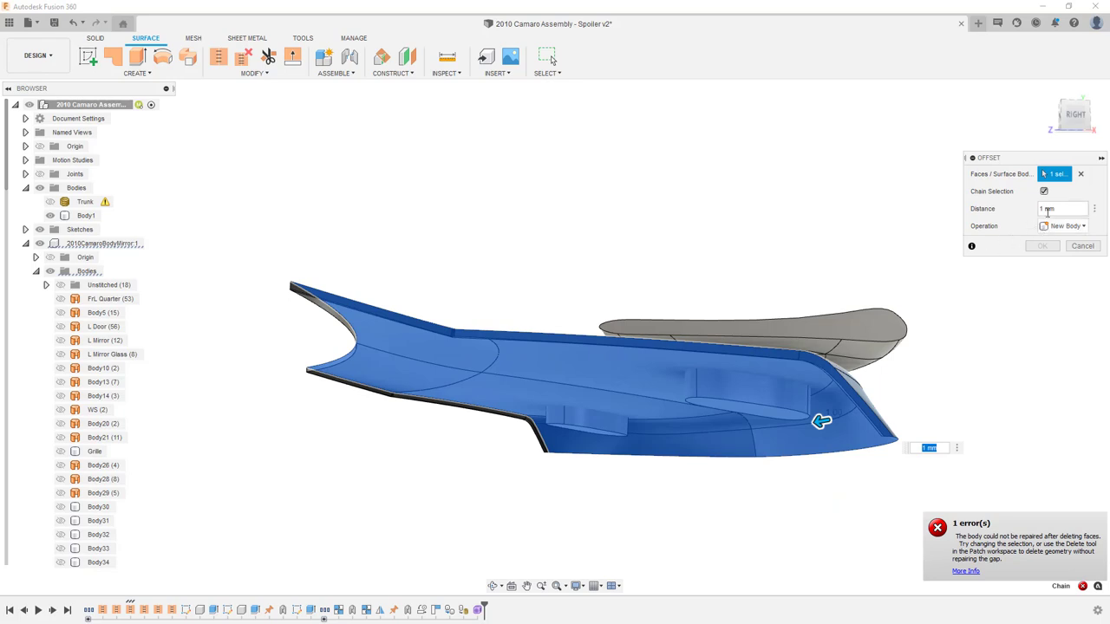
- Offset only the two trunk faces beneath the spoiler by 0 mm as a new surface body, with chain selection disabled
click(1043, 209)
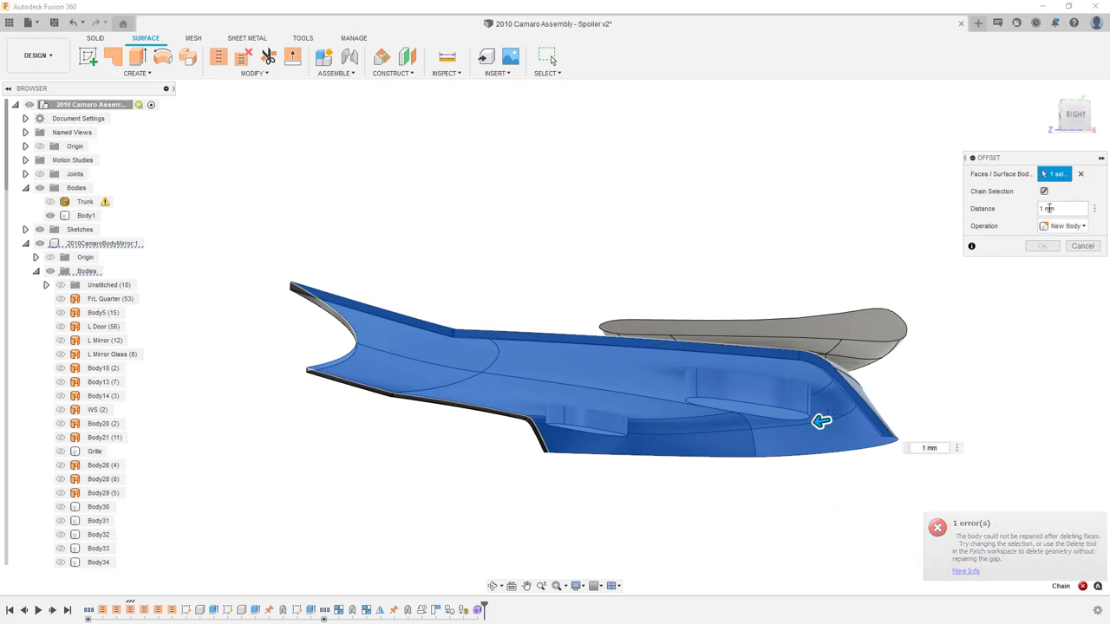
double_click(1045, 208)
text(0)
mouse_move(943, 311)
shift+middle_down()
mouse_move(870, 309)
mouse_move(935, 316)
shift+middle_up()
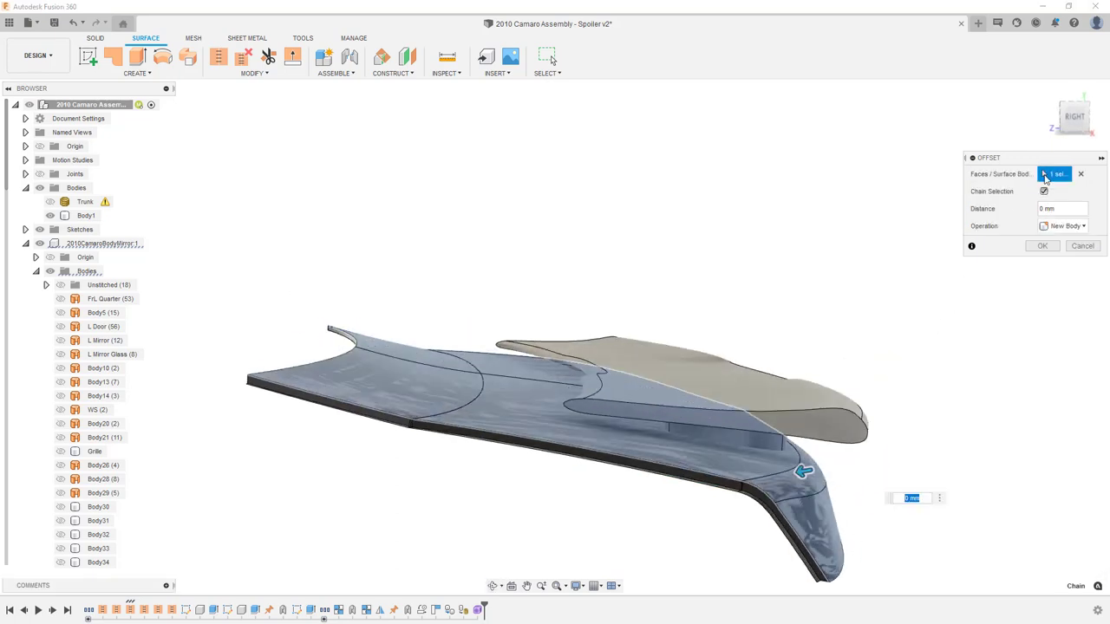
click(1080, 174)
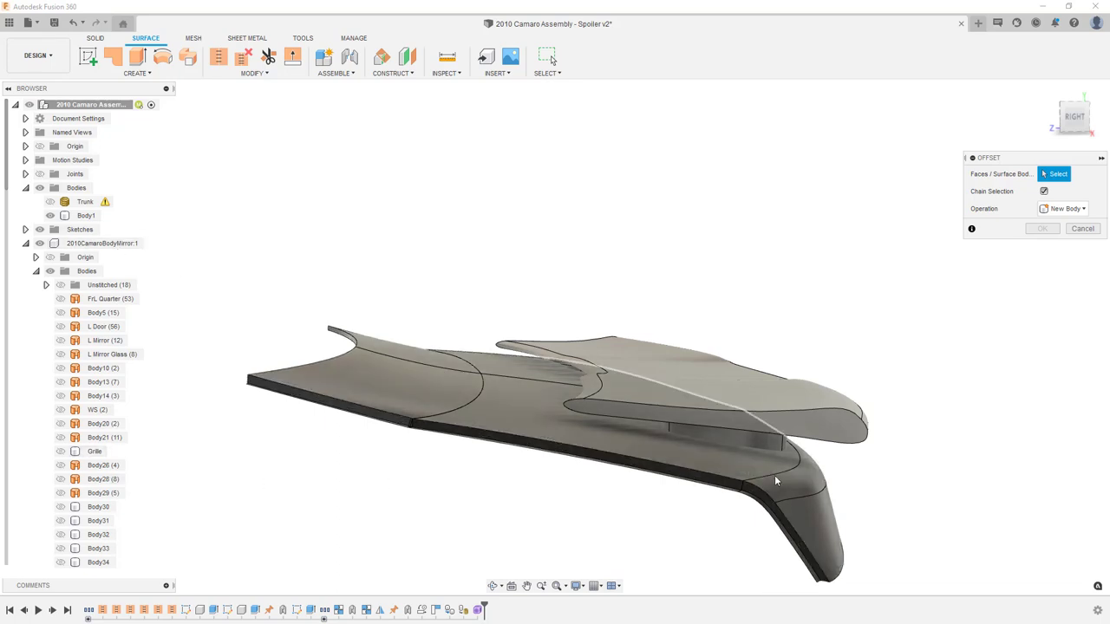
click(1044, 192)
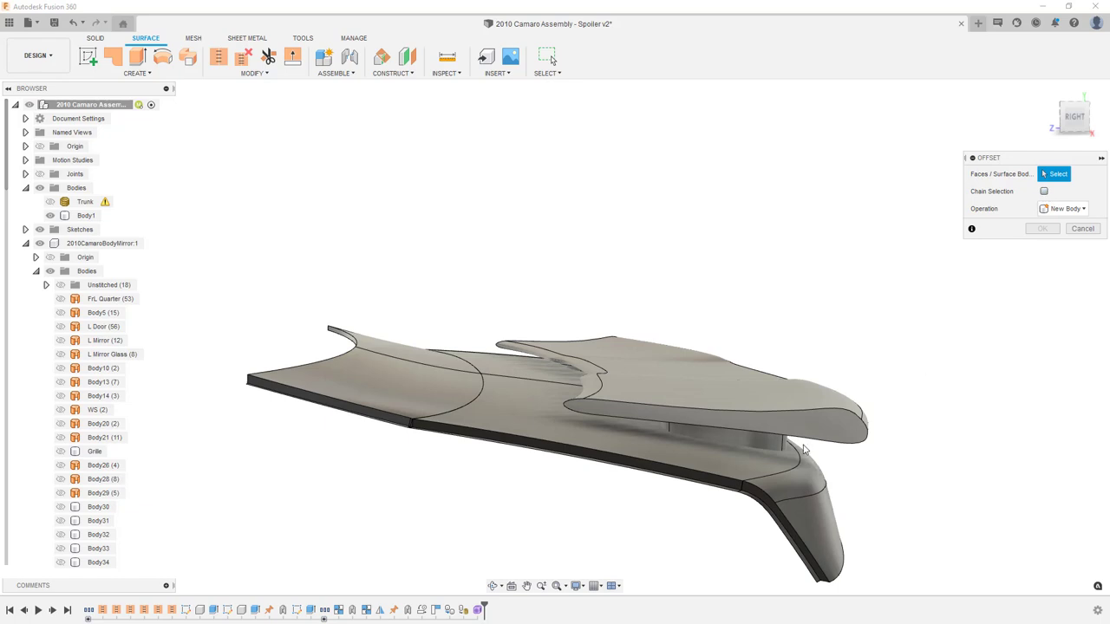
click(751, 460)
click(538, 370)
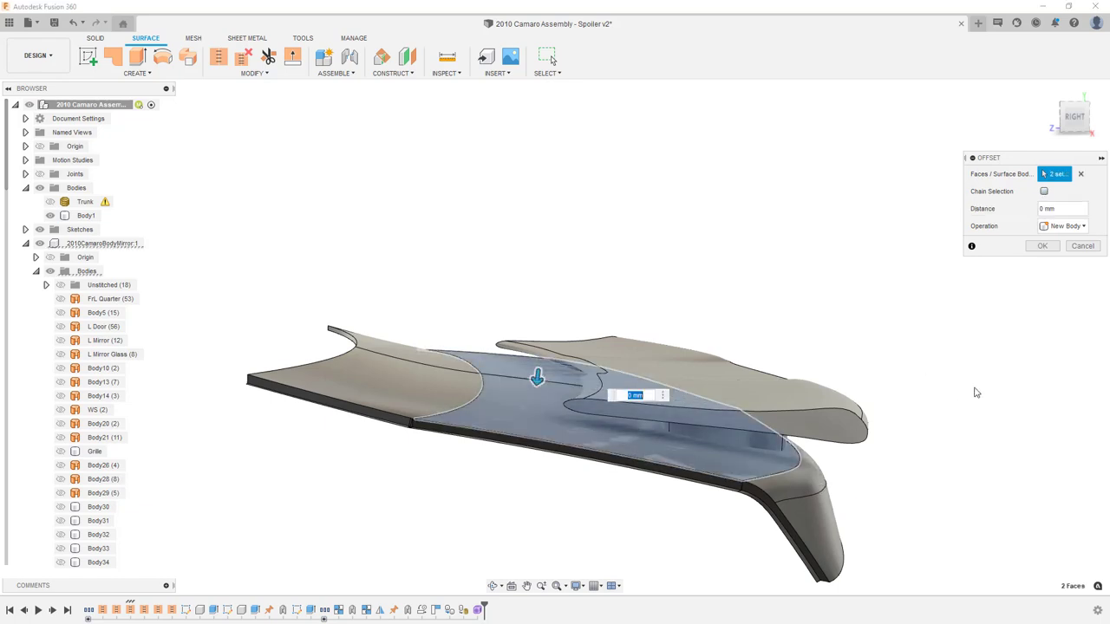
click(1043, 247)
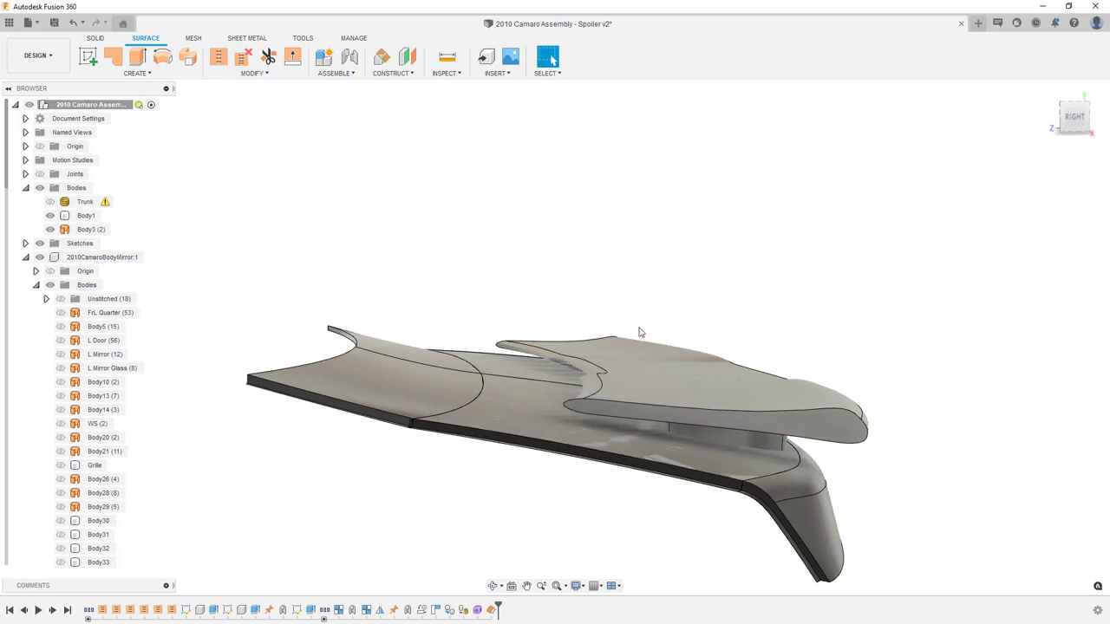
- Hide the original Trunk body inside 2010CamaroBodyMirror:1 and collapse that component in the browser
scroll(103, 475, down, 8)
scroll(101, 481, down, 7)
click(59, 482)
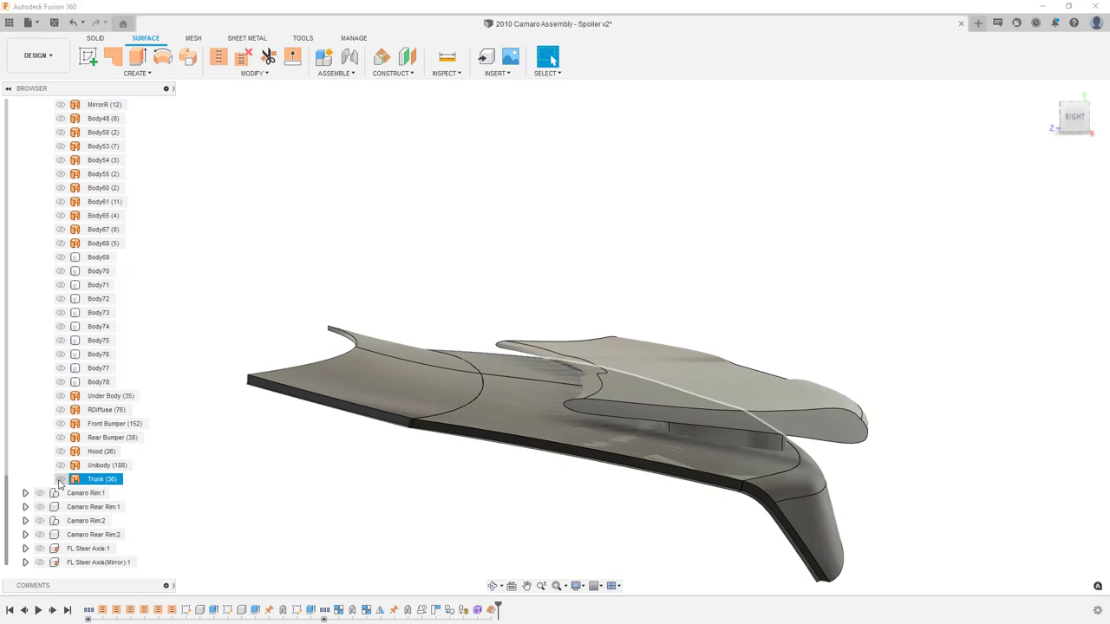
click(59, 480)
scroll(123, 312, up, 10)
scroll(123, 312, up, 3)
click(28, 178)
- Examine from the right side where the offset trunk surface passes through the spoiler's stand
click(561, 390)
click(908, 449)
click(1074, 118)
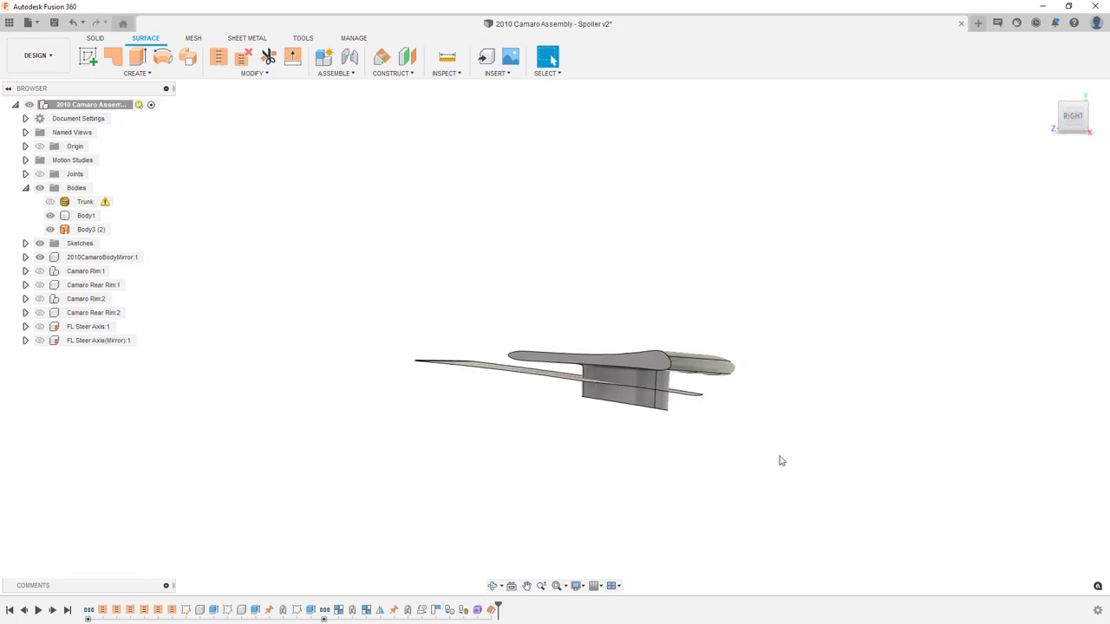
click(620, 377)
scroll(619, 374, up, 5)
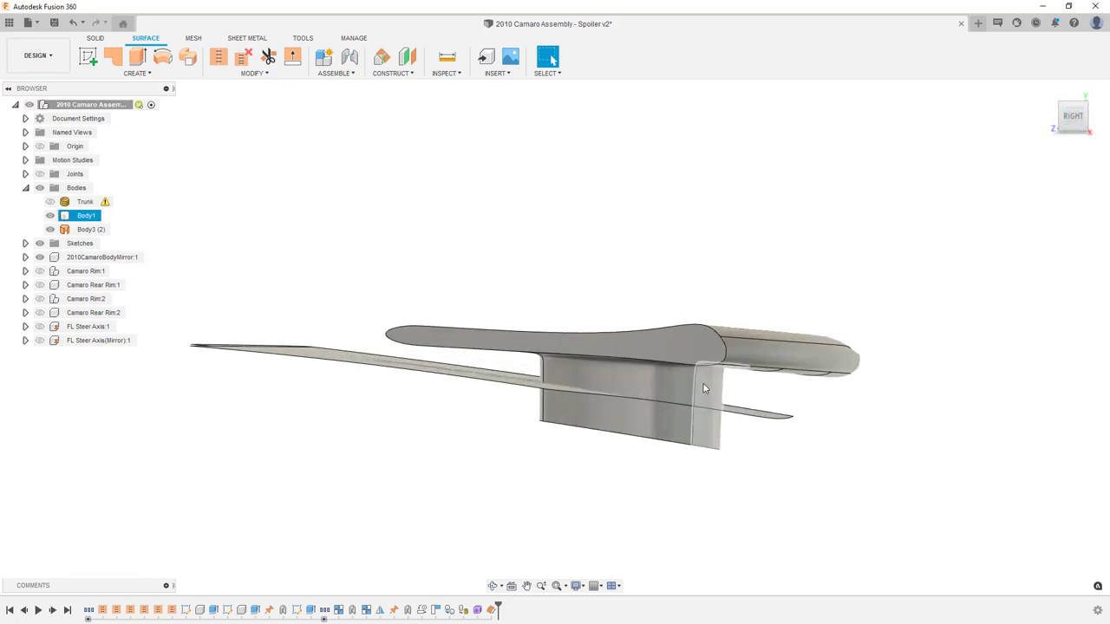
click(529, 388)
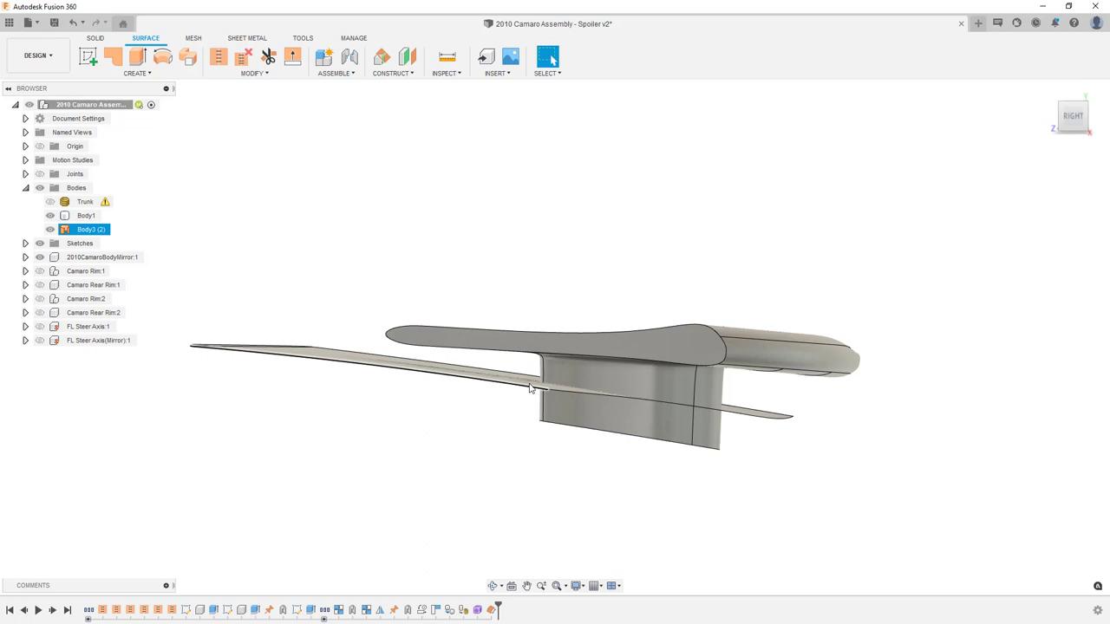
- Delete the flat end faces of both spoiler stands beneath the trunk surface, leaving the stands open
click(531, 388)
shift+middle_drag(535, 389, 547, 400)
key(Escape)
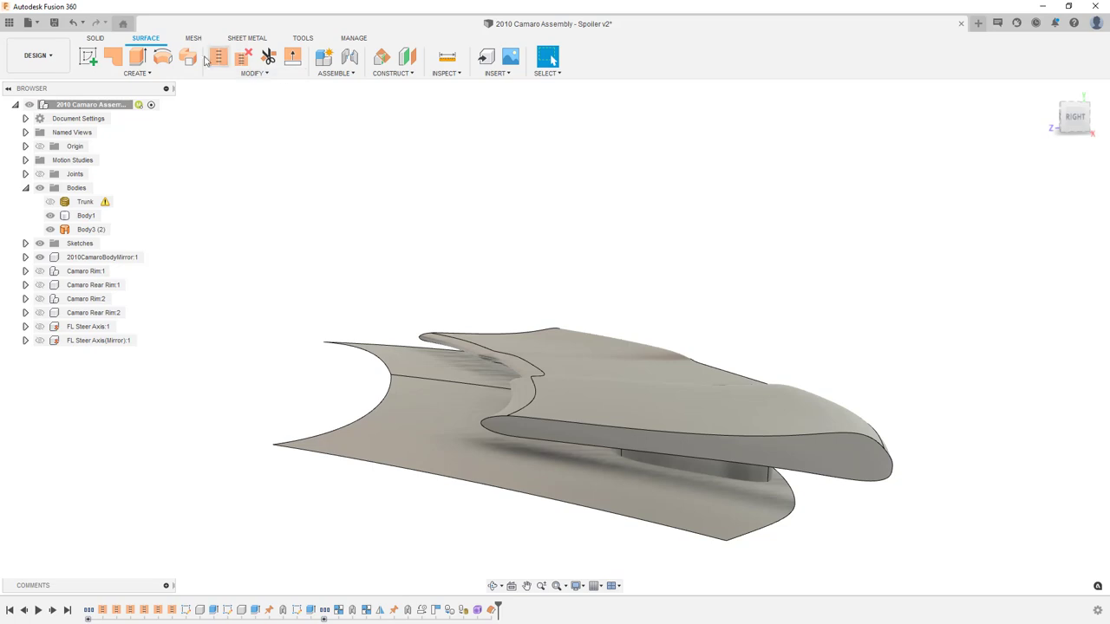
click(669, 358)
click(684, 474)
shift+middle_drag(683, 474, 682, 344)
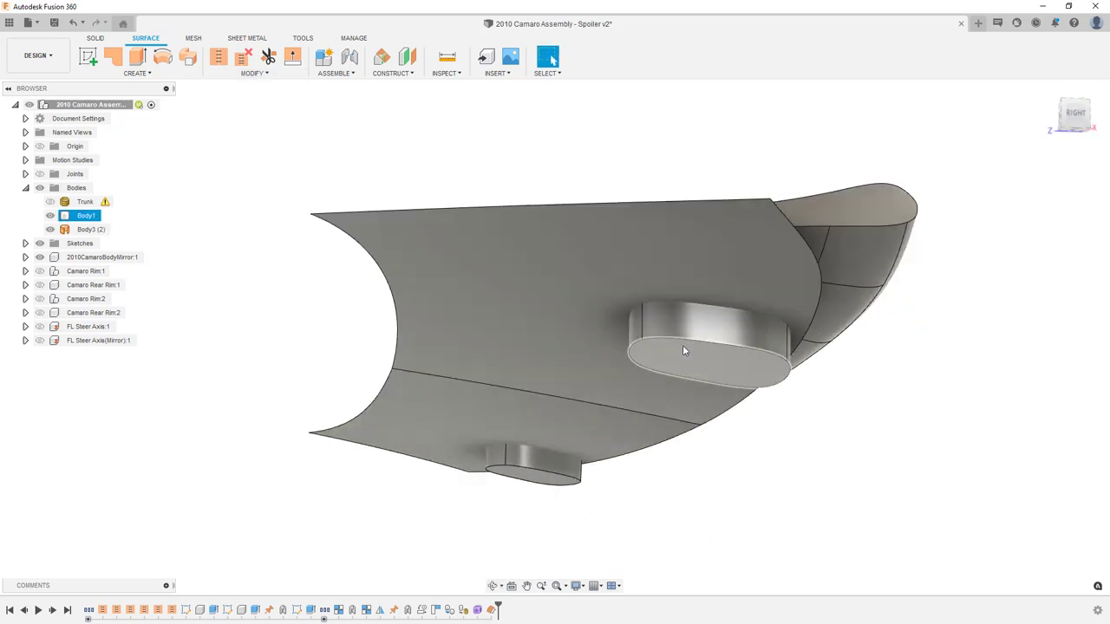
click(684, 348)
click(537, 475)
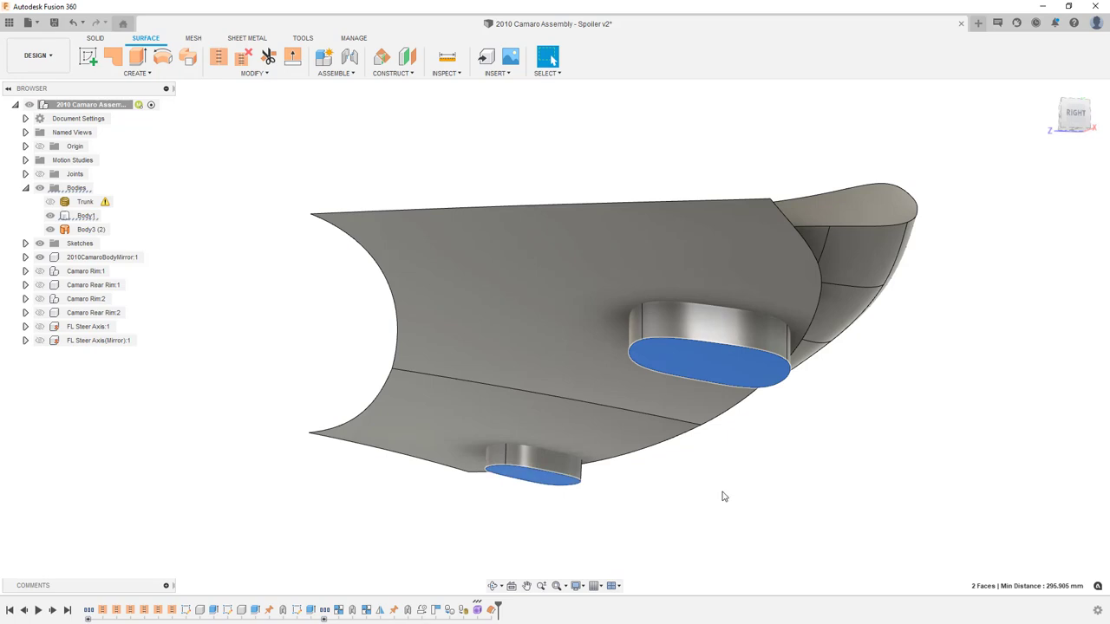
key(Delete)
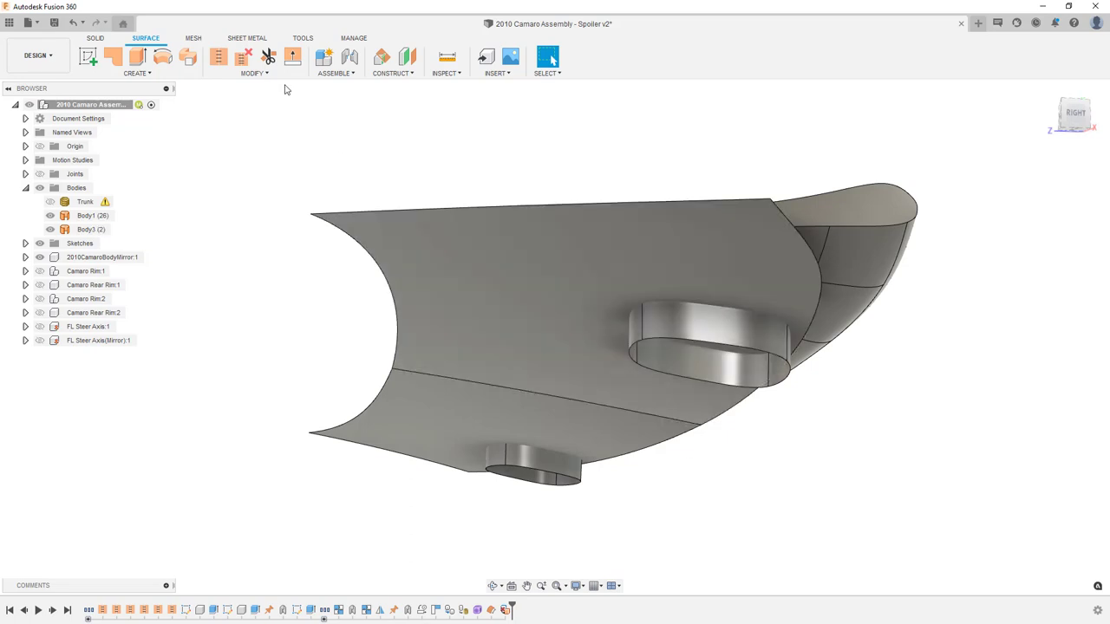
- Trim the spoiler body with the offset trunk surface, removing the portions of both stands that extend below it
click(269, 57)
click(510, 299)
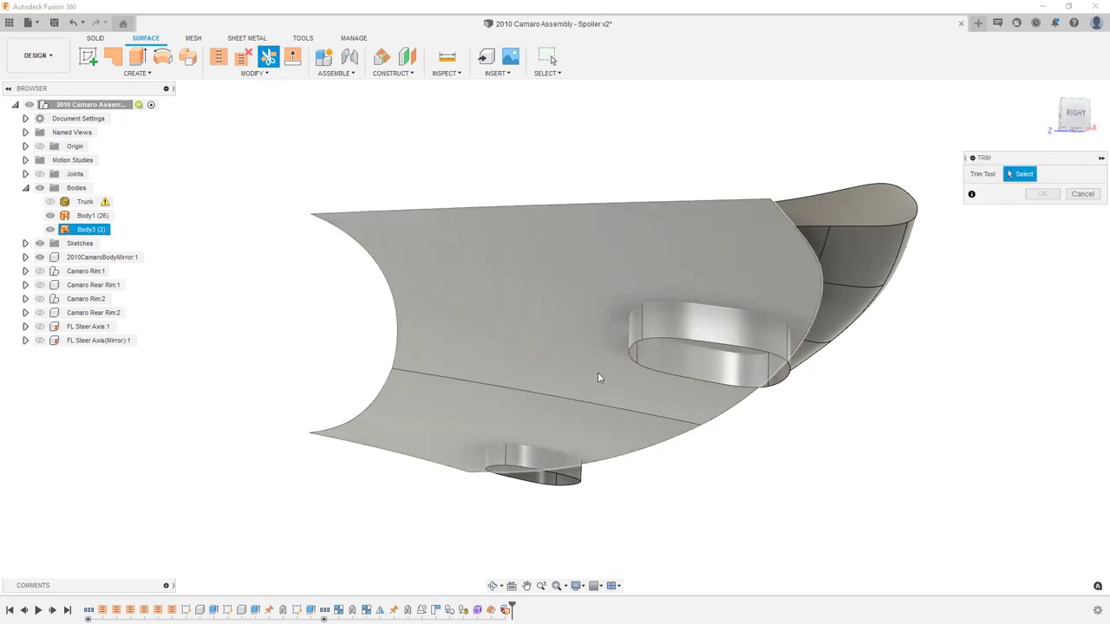
shift+middle_drag(597, 372, 596, 366)
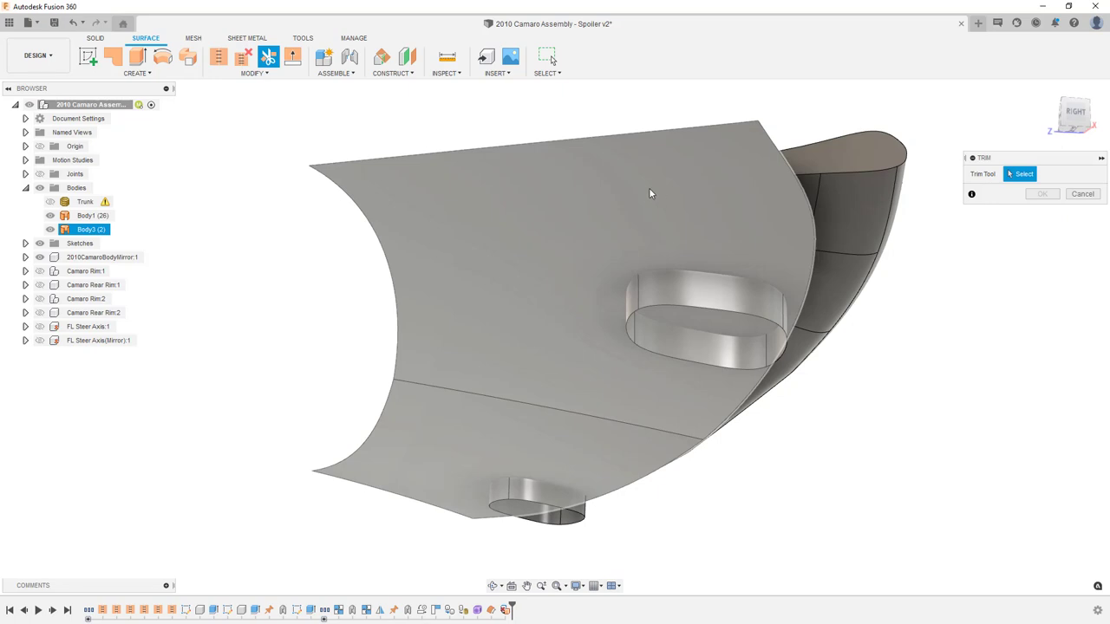
click(614, 193)
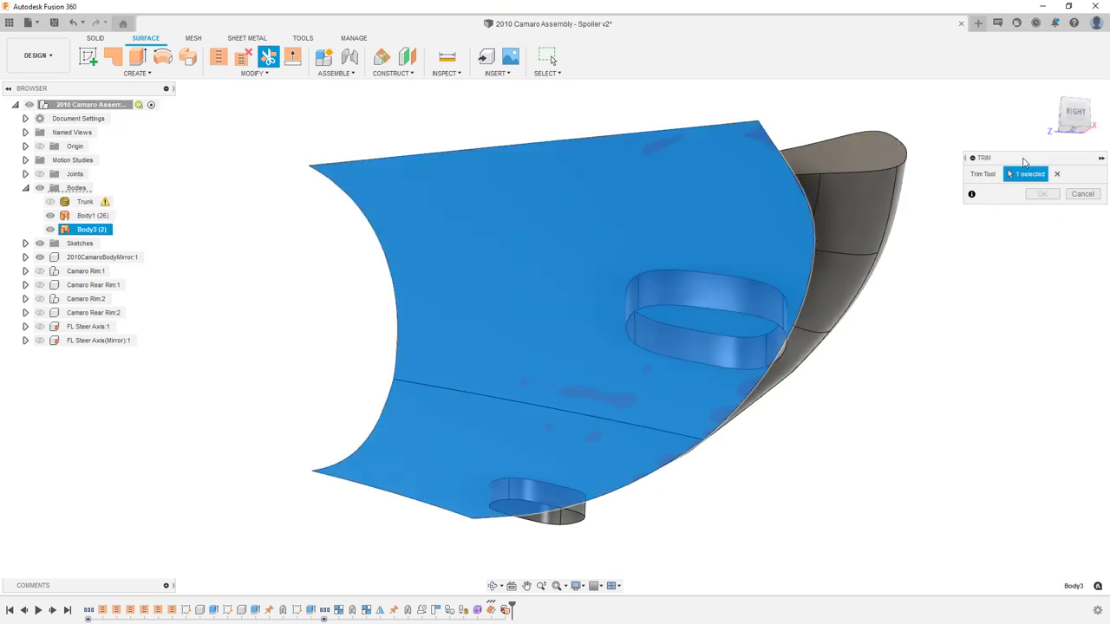
click(739, 312)
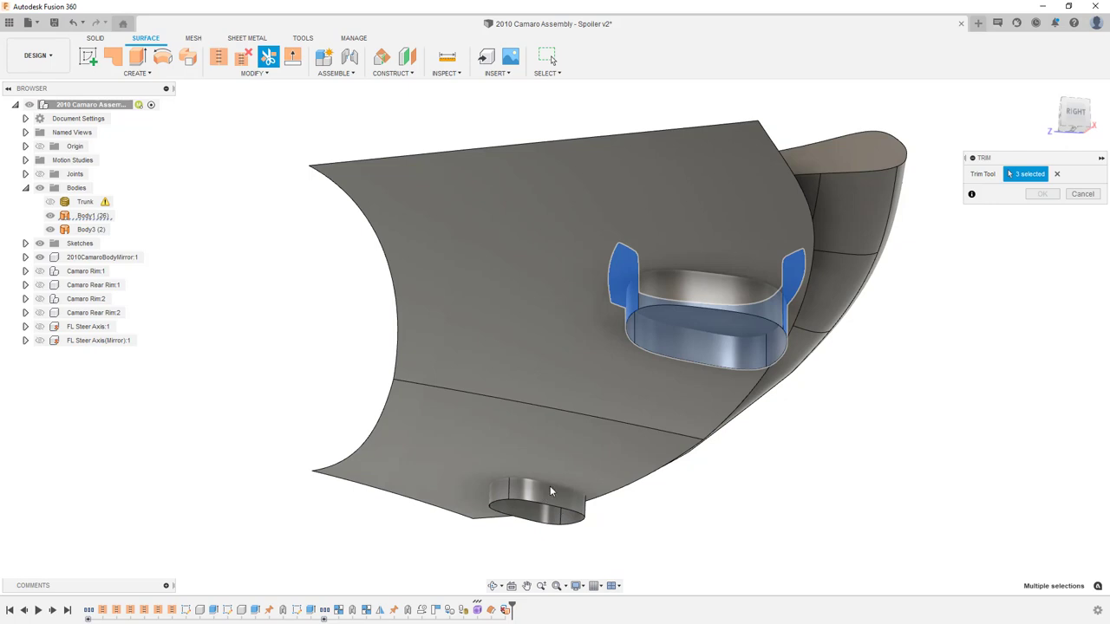
shift+middle_drag(644, 329, 758, 320)
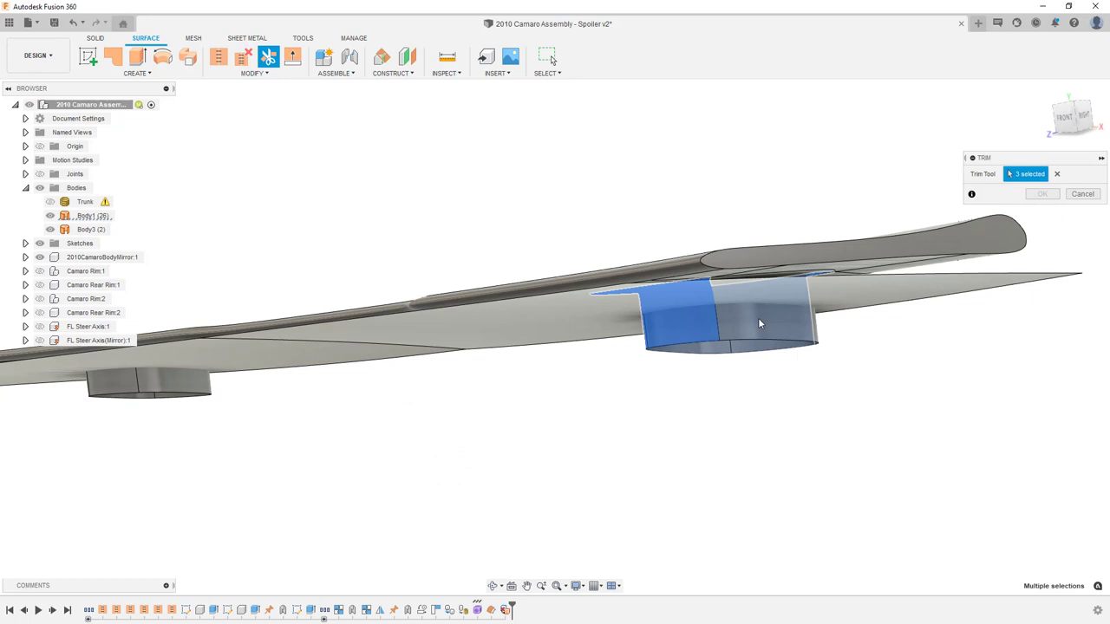
click(1044, 194)
click(906, 300)
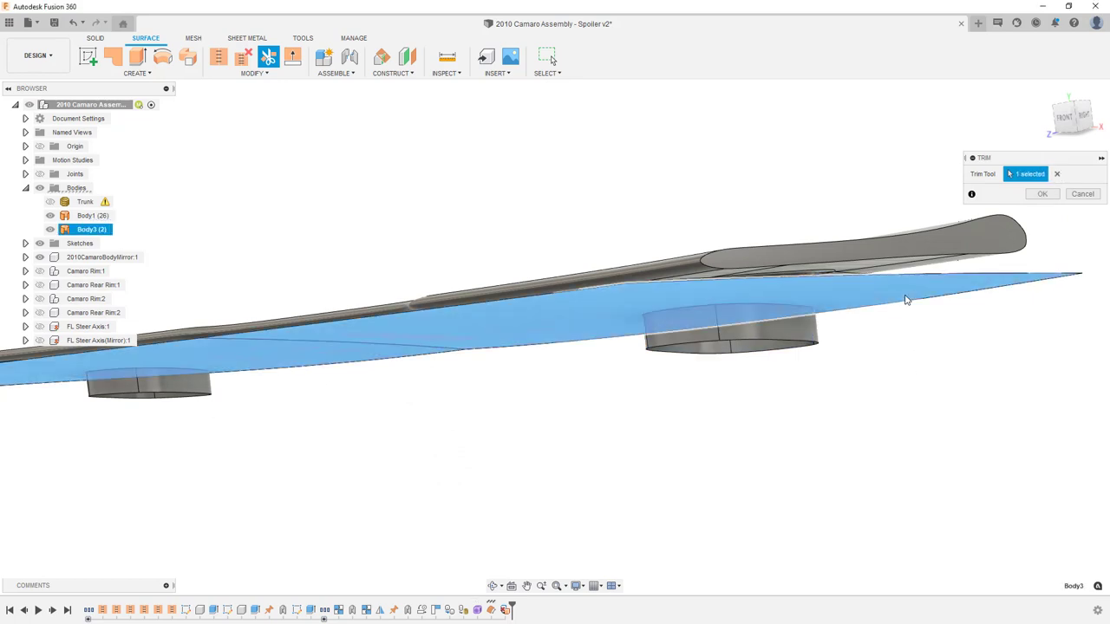
click(801, 343)
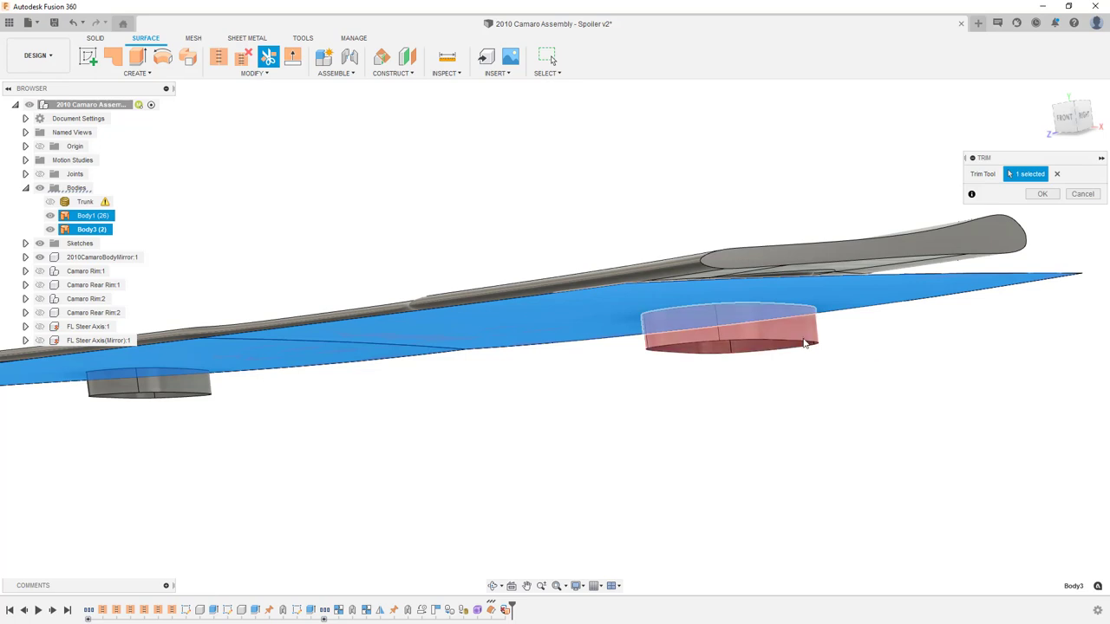
click(191, 392)
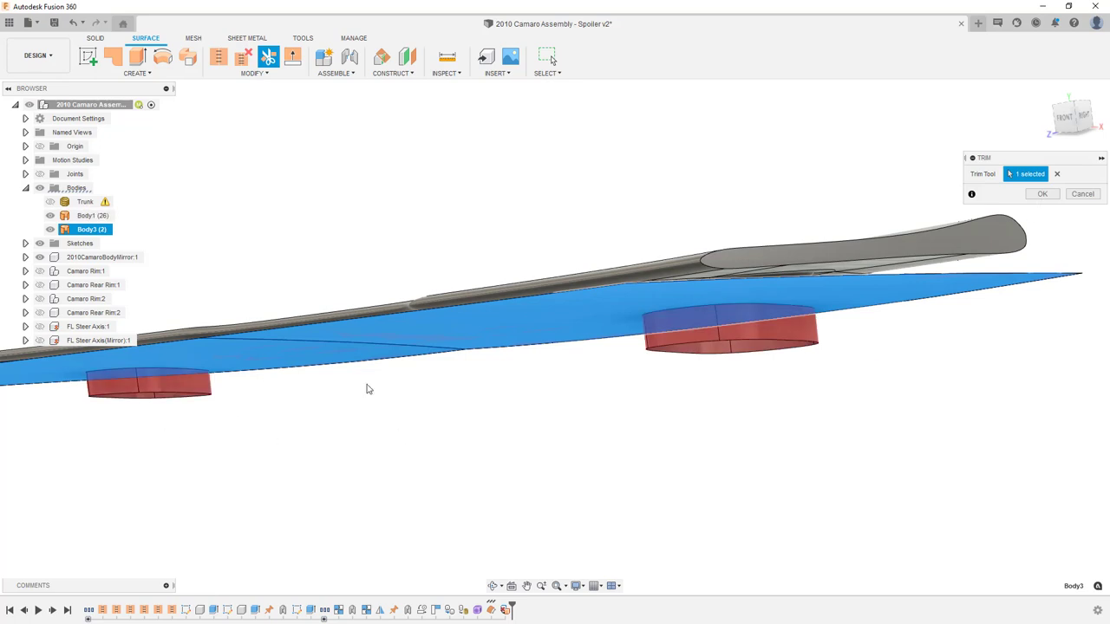
click(1043, 195)
- Trim the offset trunk surface with the spoiler body, removing everything except the two patches that close the stands
shift+middle_drag(874, 381, 716, 384)
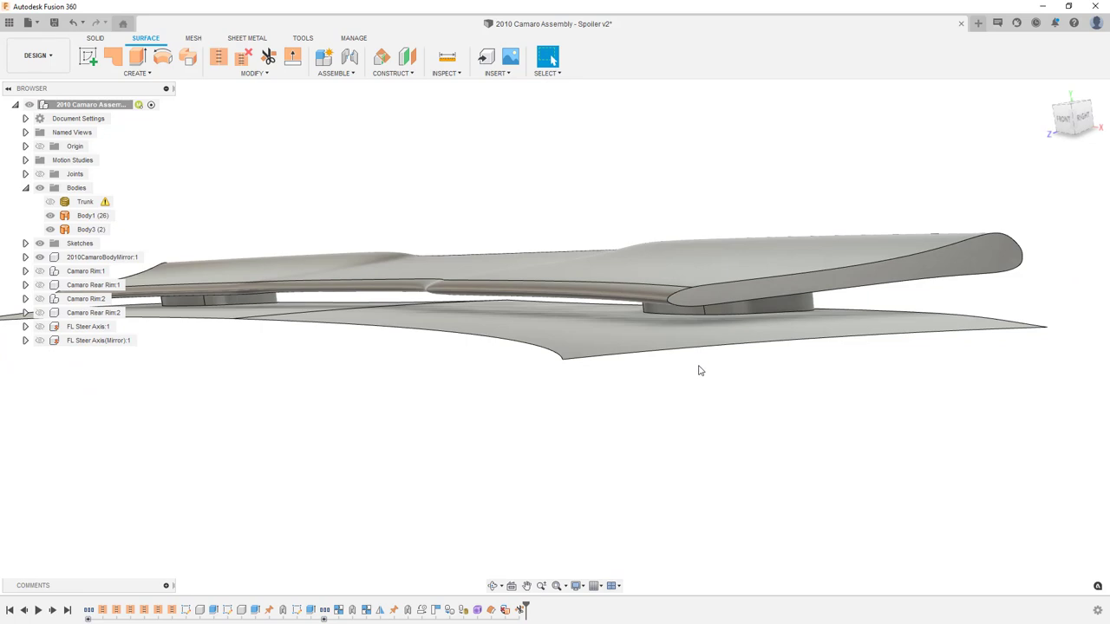
click(268, 56)
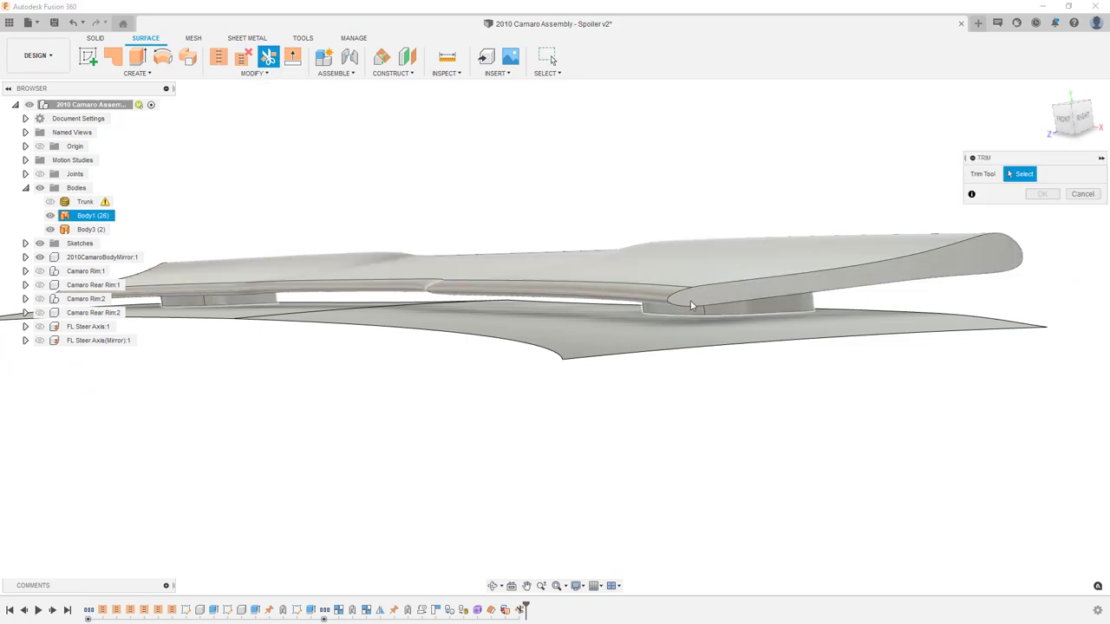
click(777, 305)
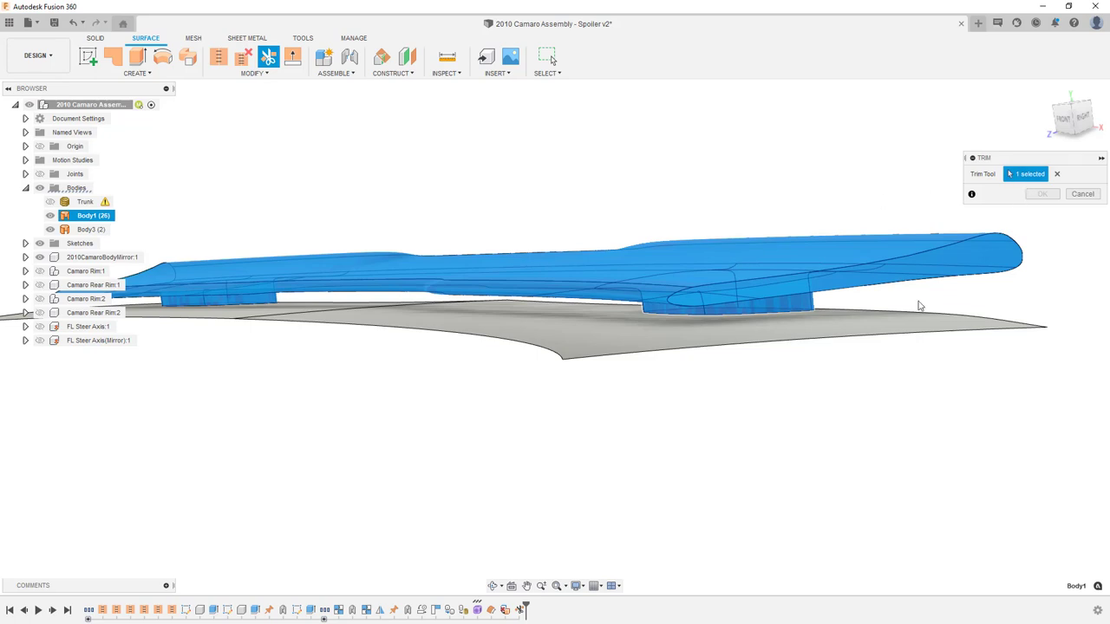
click(889, 336)
shift+middle_drag(855, 409, 713, 447)
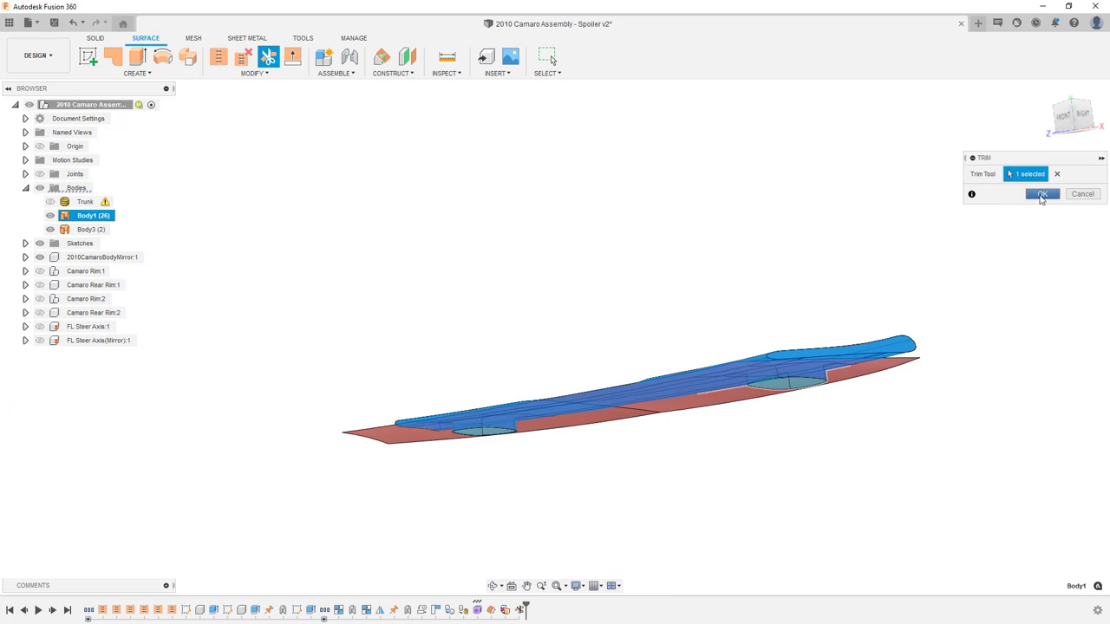
click(1040, 195)
- Stitch the spoiler surface body and the two trunk patches at the stands into one solid body
shift+middle_drag(716, 399, 715, 372)
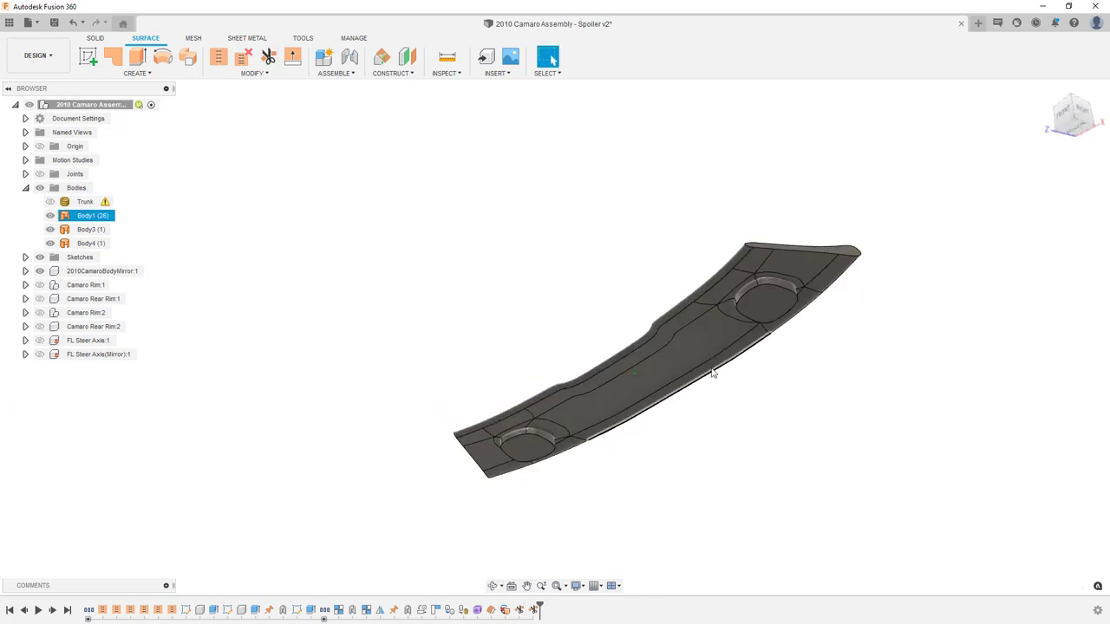
click(220, 58)
click(641, 319)
click(694, 329)
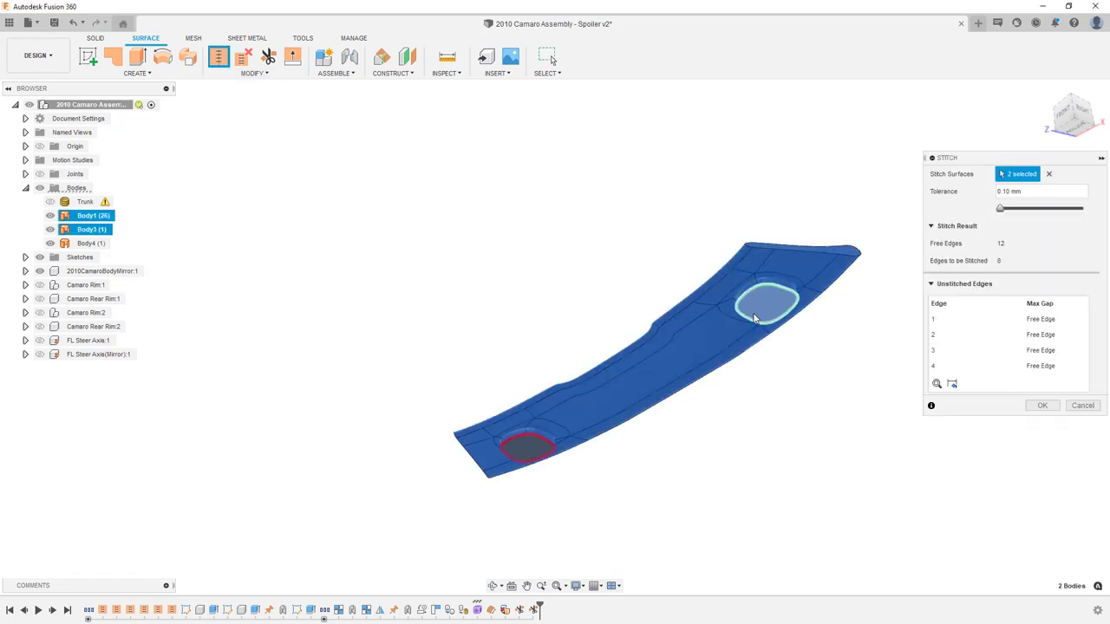
click(515, 445)
click(1044, 363)
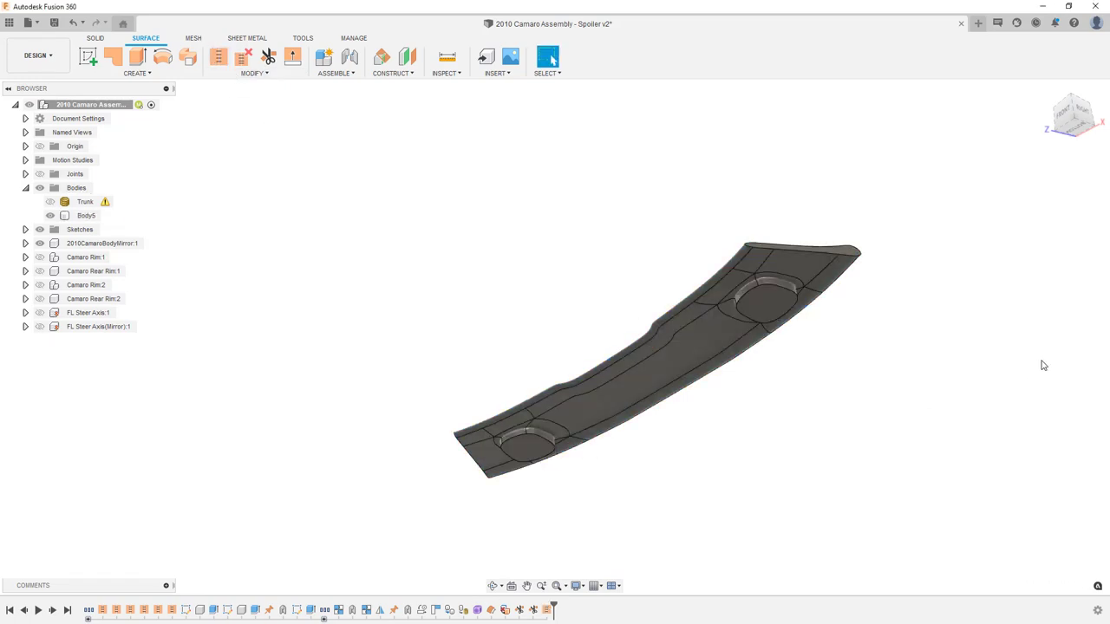
- Roll the timeline back to just after the trunk surface offset, before the stands' end faces were deleted
click(85, 216)
click(508, 552)
drag(550, 607, 497, 612)
shift+middle_drag(771, 352, 737, 294)
click(684, 269)
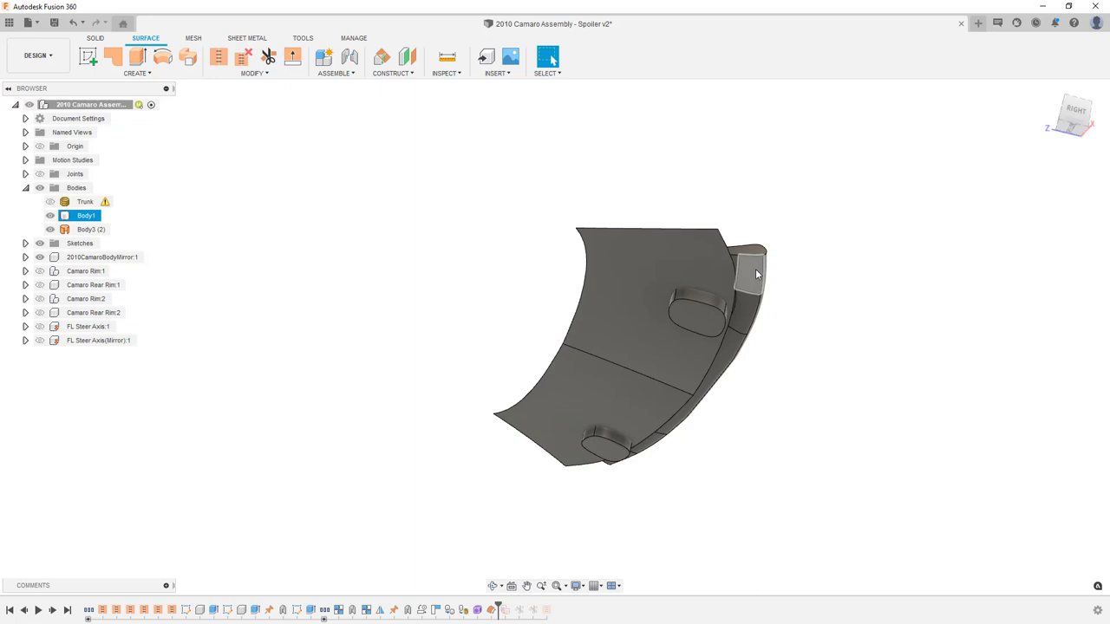
- Start the solid Replace Face command and consult its information on choosing source and target faces
click(94, 38)
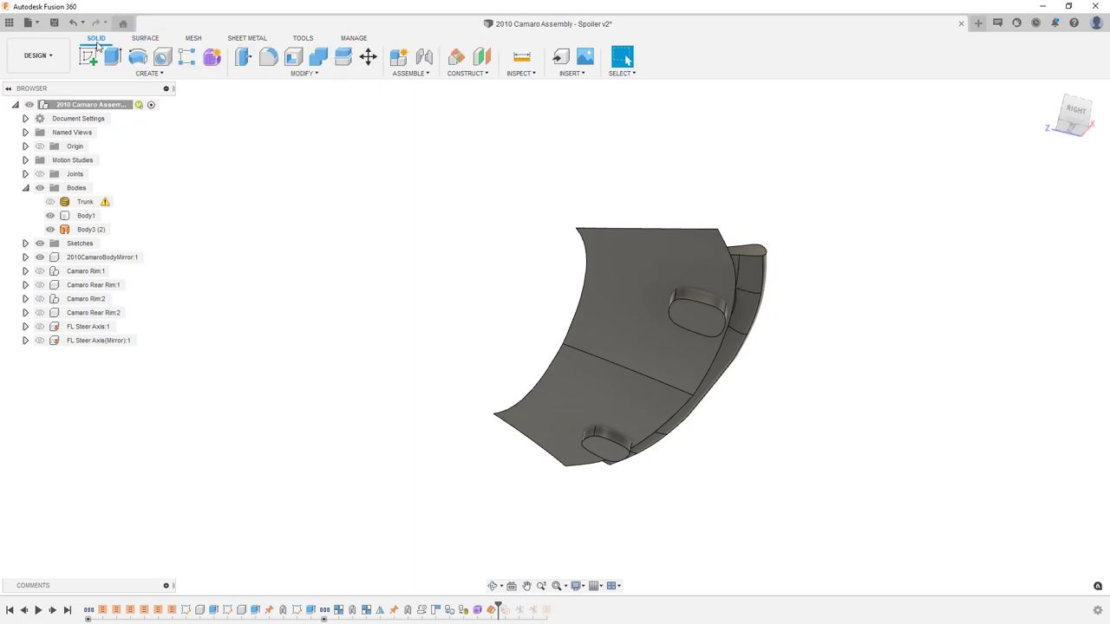
click(339, 78)
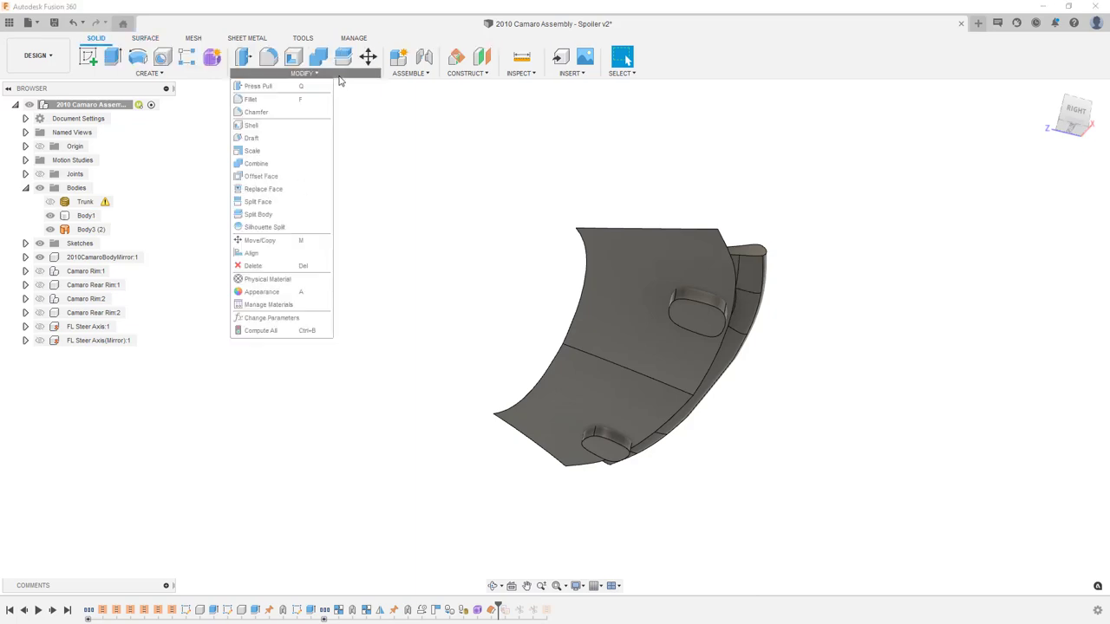
click(286, 191)
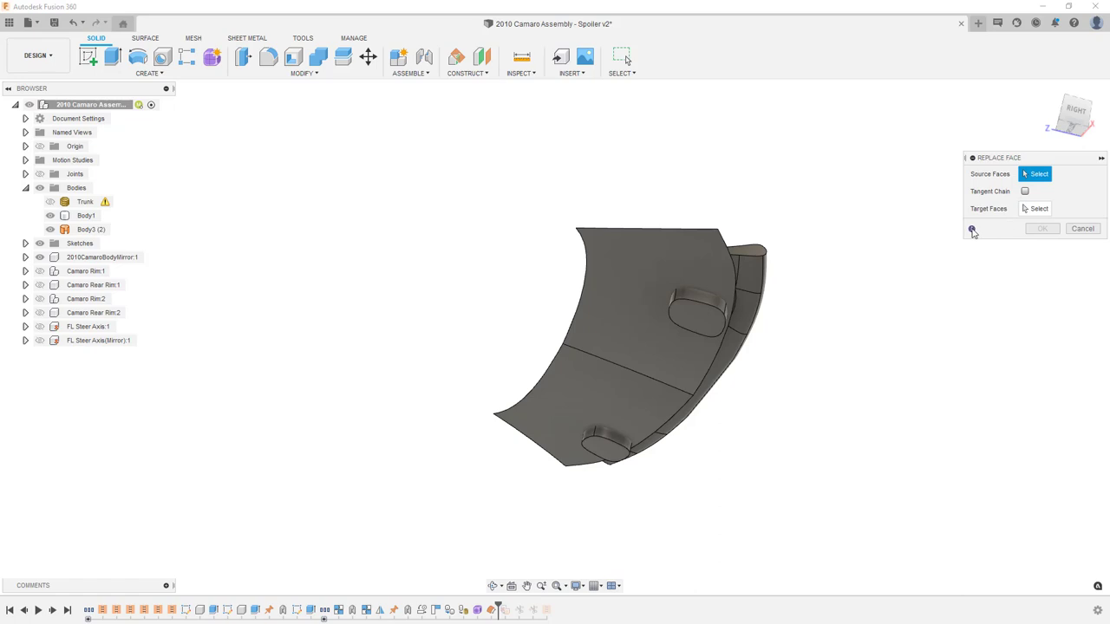
click(971, 230)
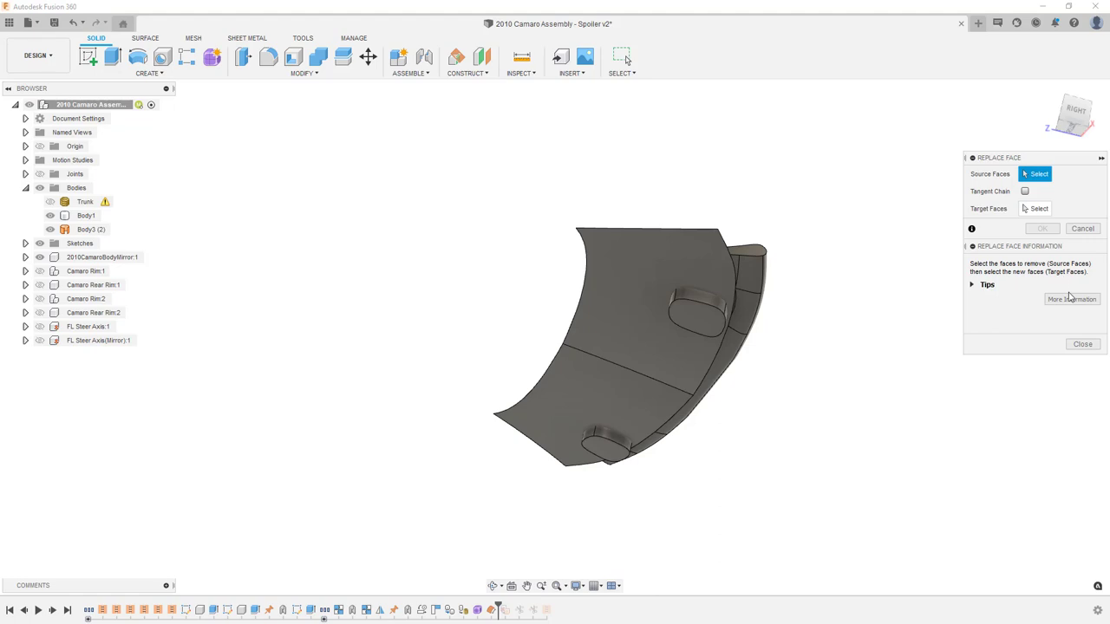
click(973, 246)
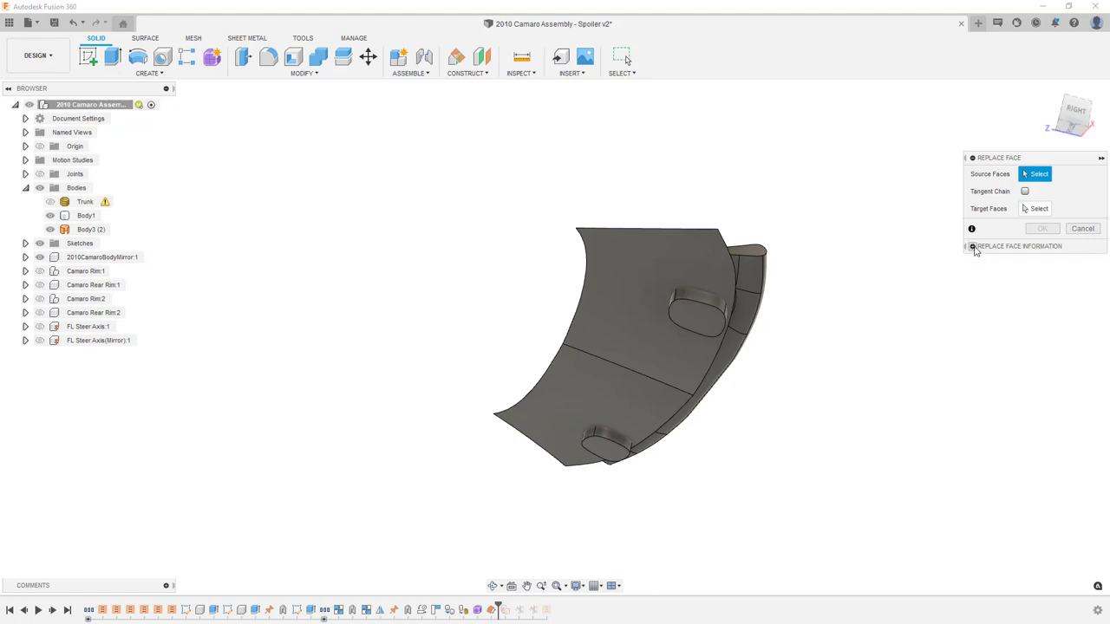
click(971, 229)
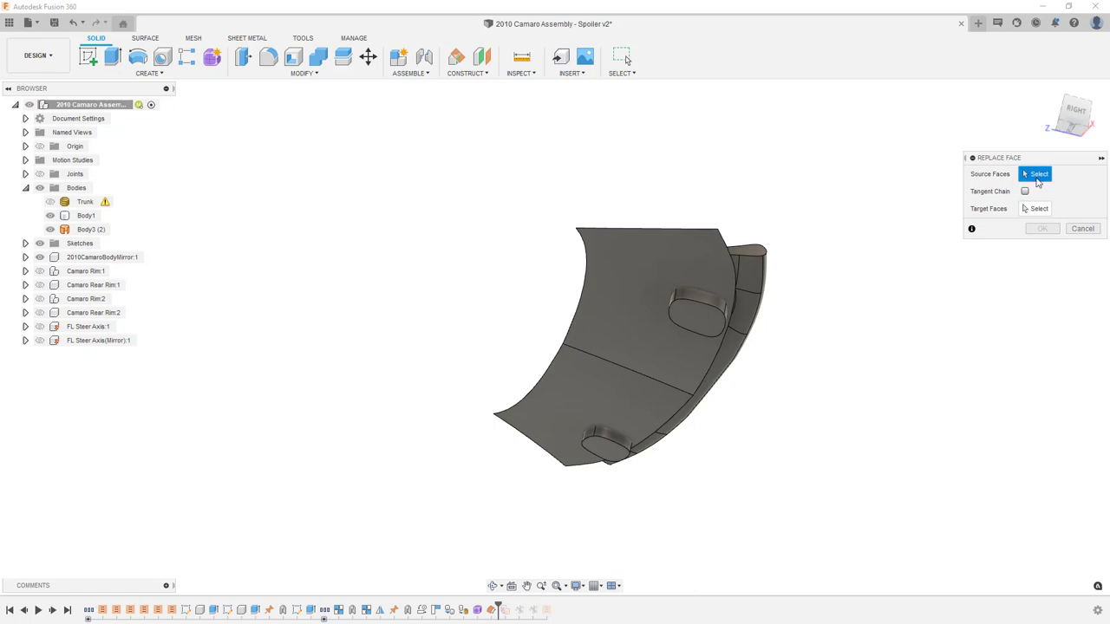
- Try to replace the end faces of both stands with the two offset trunk faces, leaving Tangent Chain disabled
click(708, 316)
click(611, 456)
click(1037, 208)
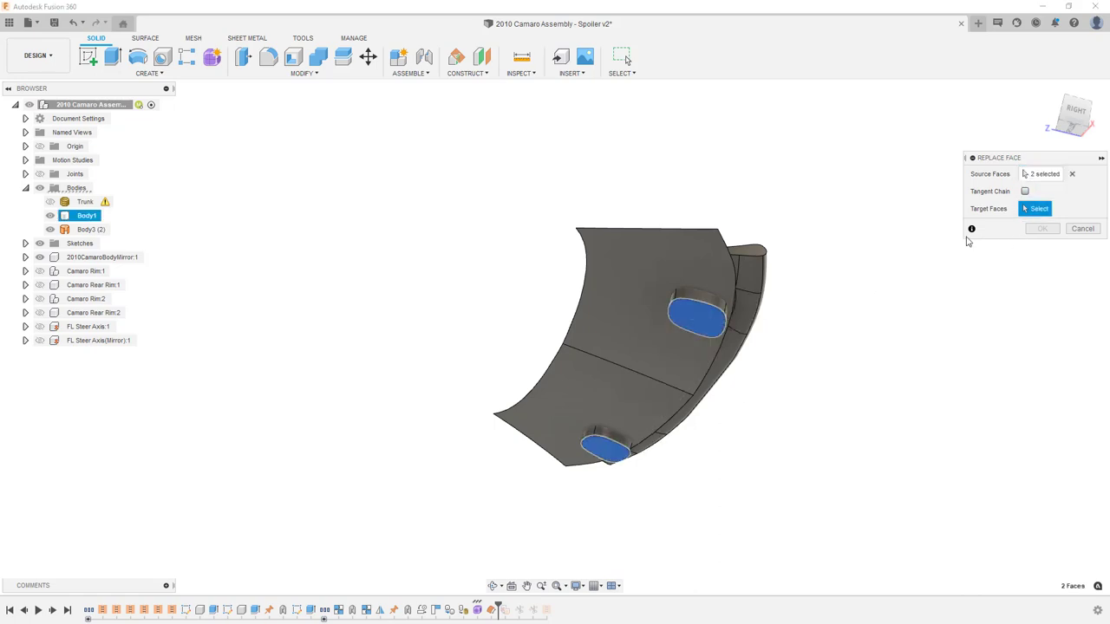
click(621, 341)
click(593, 378)
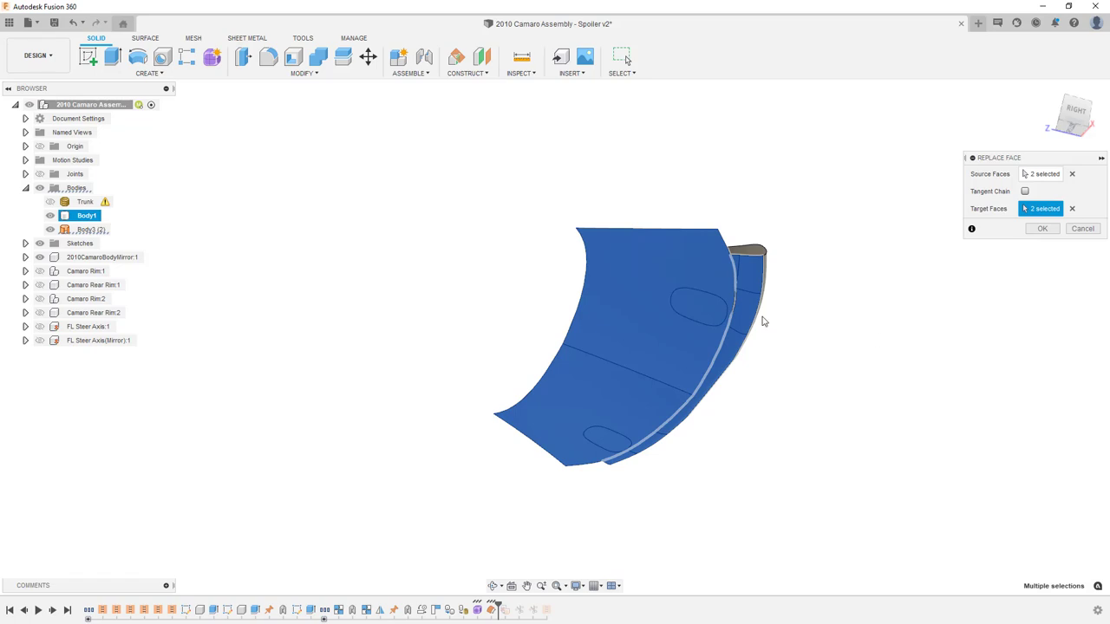
shift+middle_drag(867, 302, 800, 307)
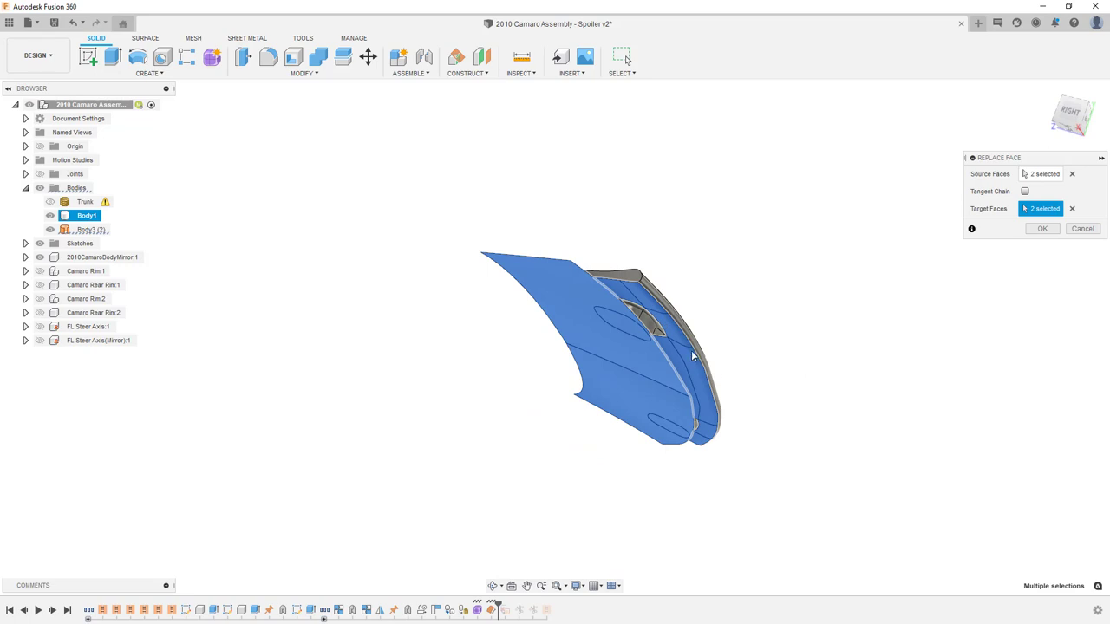
scroll(656, 327, up, 2)
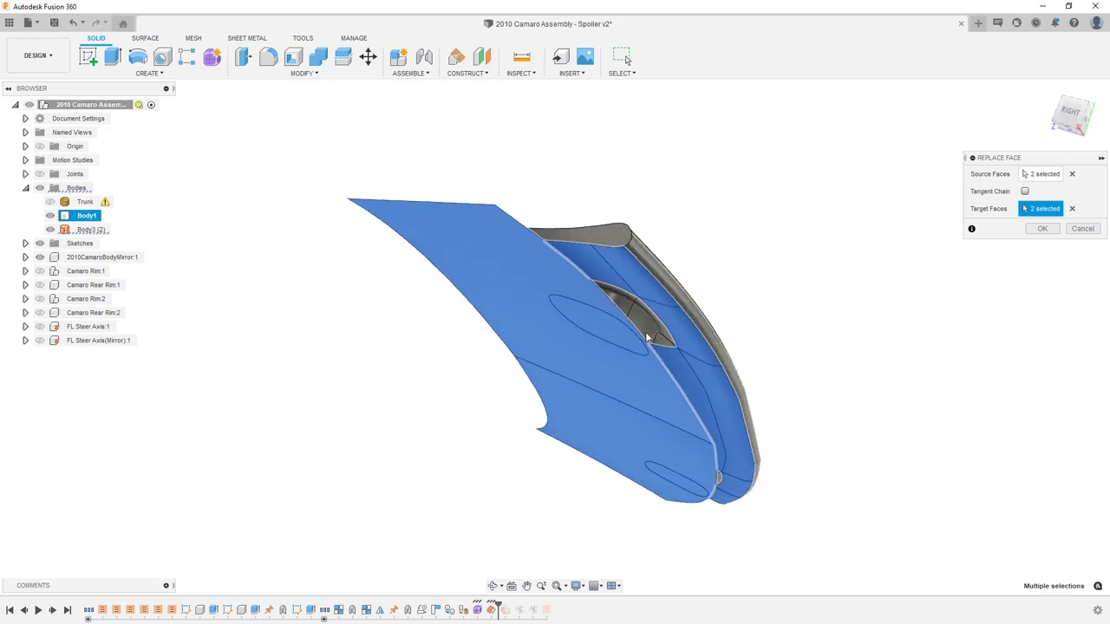
- Try the face replacement again with Tangent Chain enabled and the two trunk faces reselected as targets, then cancel it
click(1071, 209)
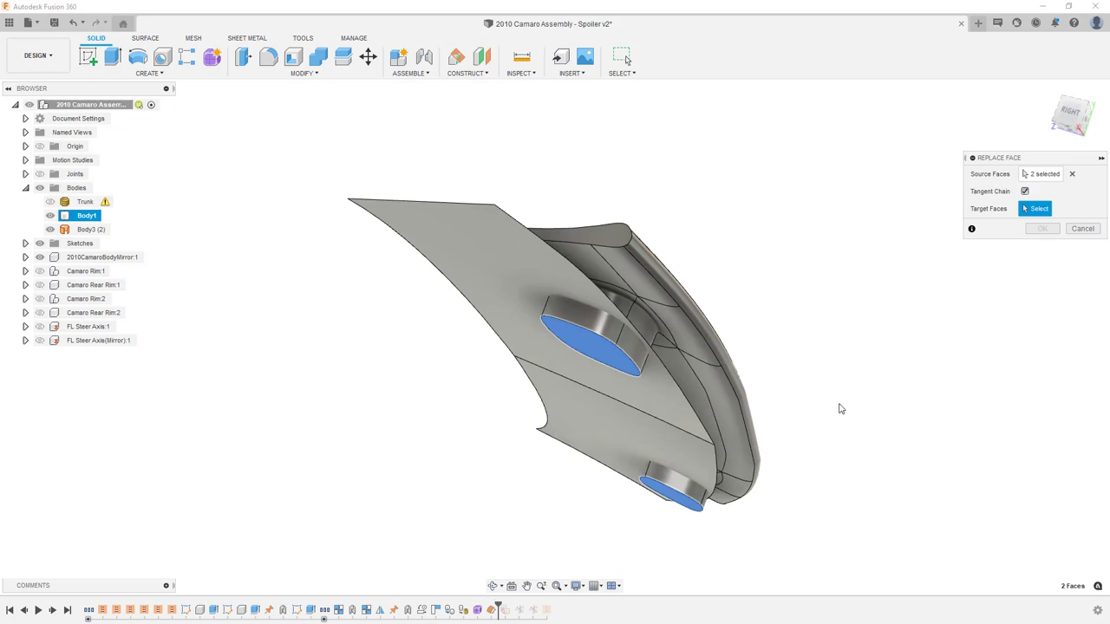
click(679, 410)
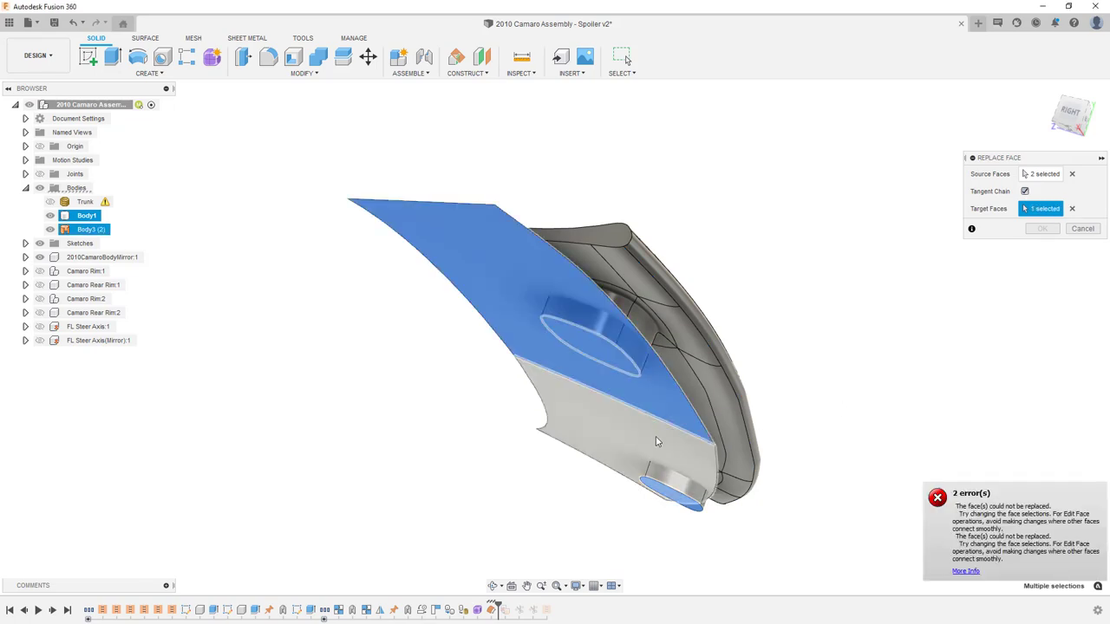
click(644, 431)
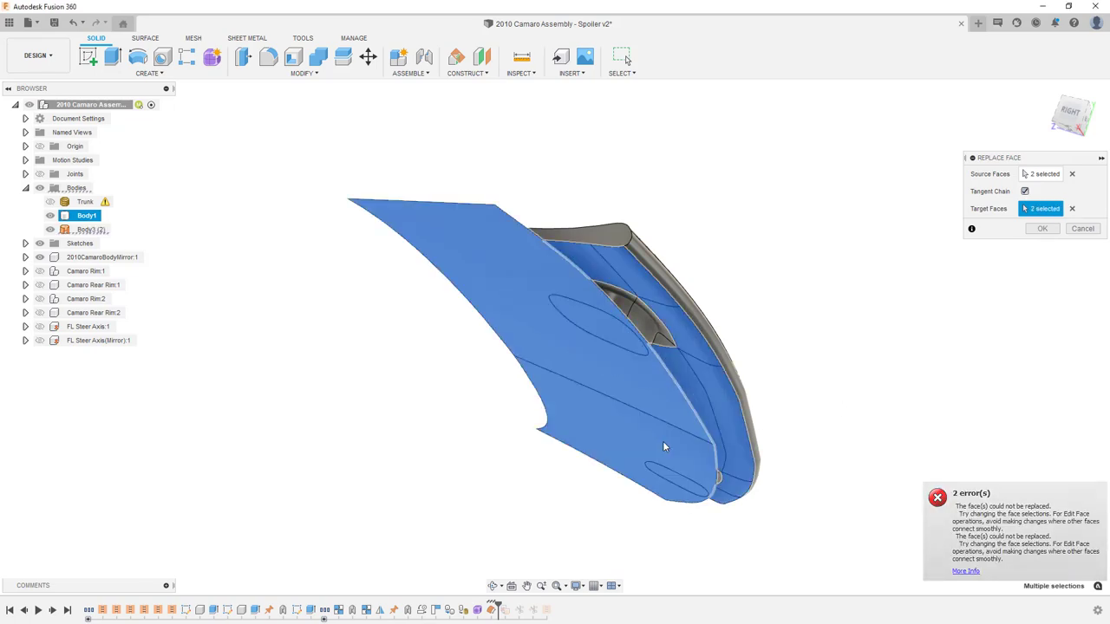
click(1083, 229)
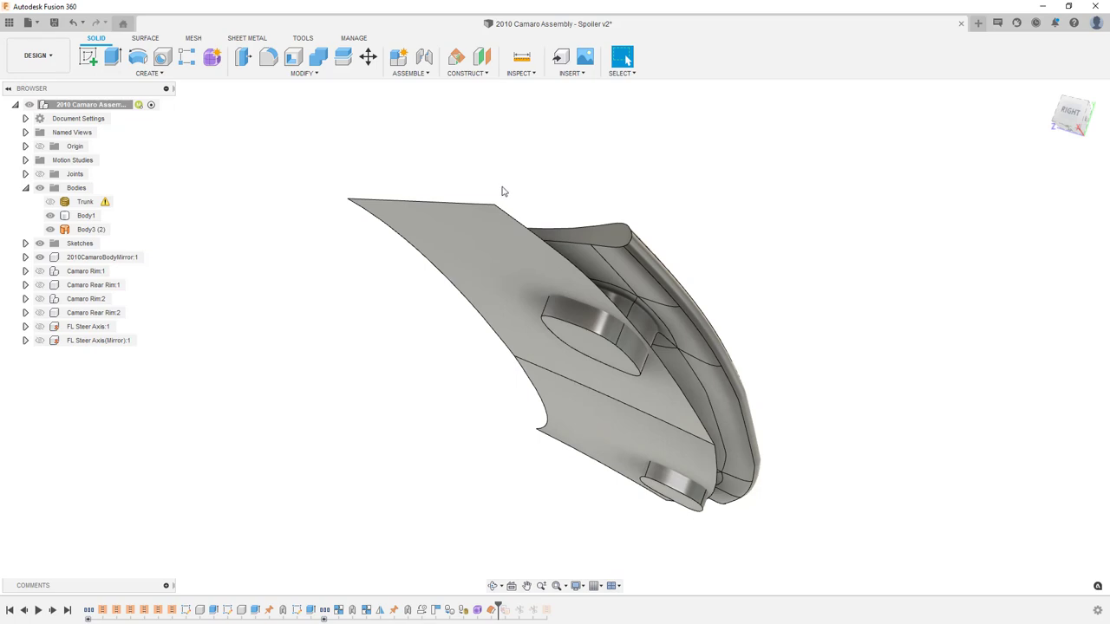
- Start a solid Split Body operation and choose the spoiler body as the body to split
click(326, 76)
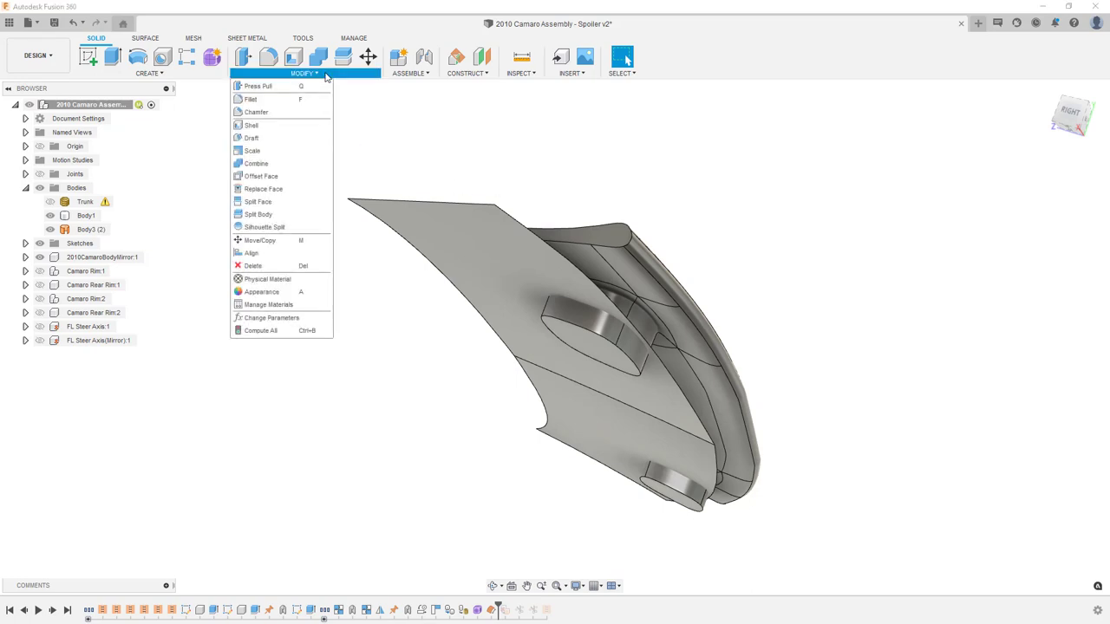
click(287, 215)
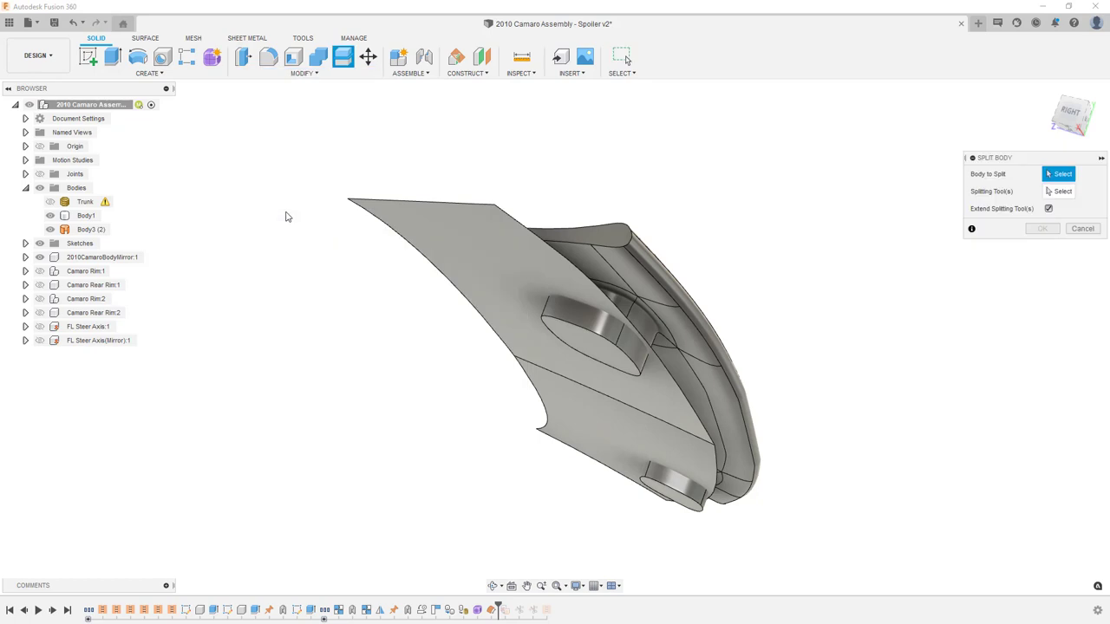
click(662, 275)
click(1061, 190)
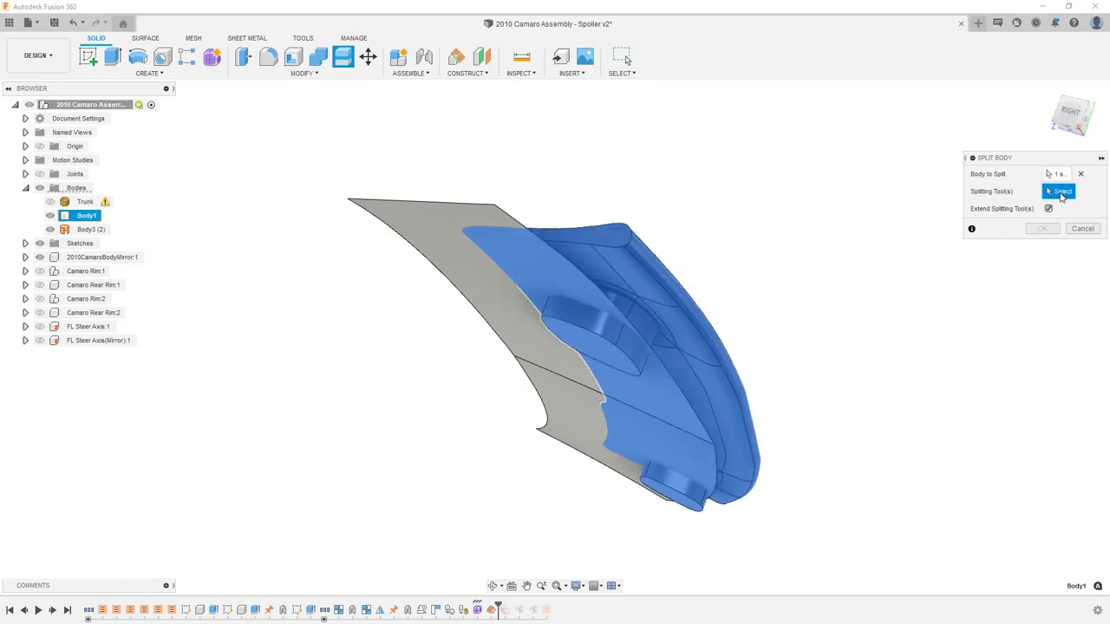
- Try the two offset trunk faces as splitting tools with Extend Splitting Tool(s) enabled, and inspect how the extended surface crosses the stands
click(537, 358)
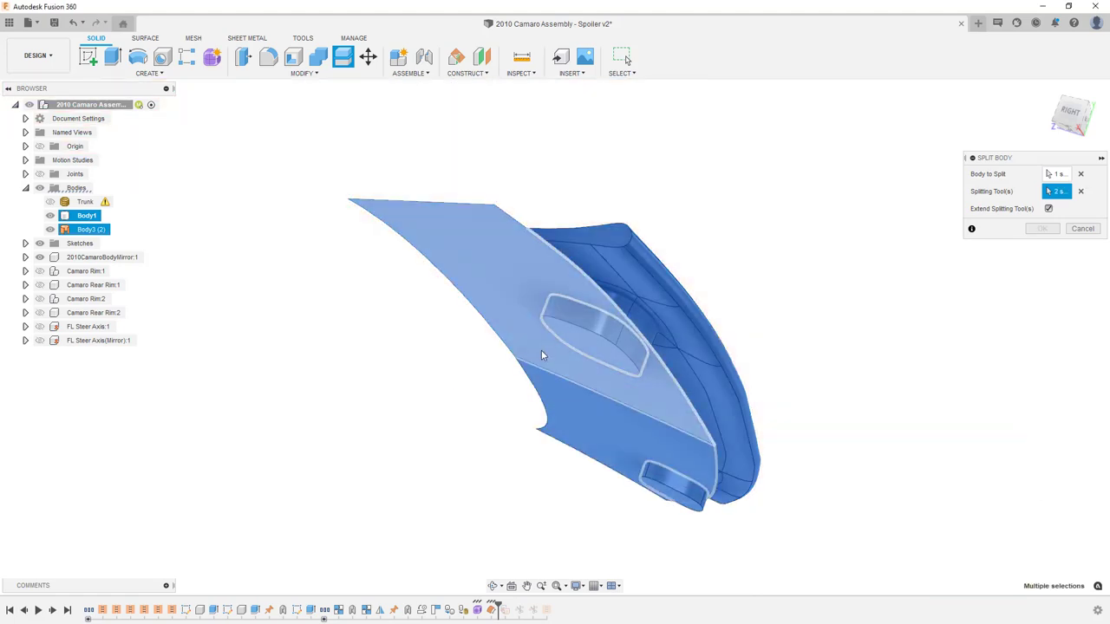
click(569, 410)
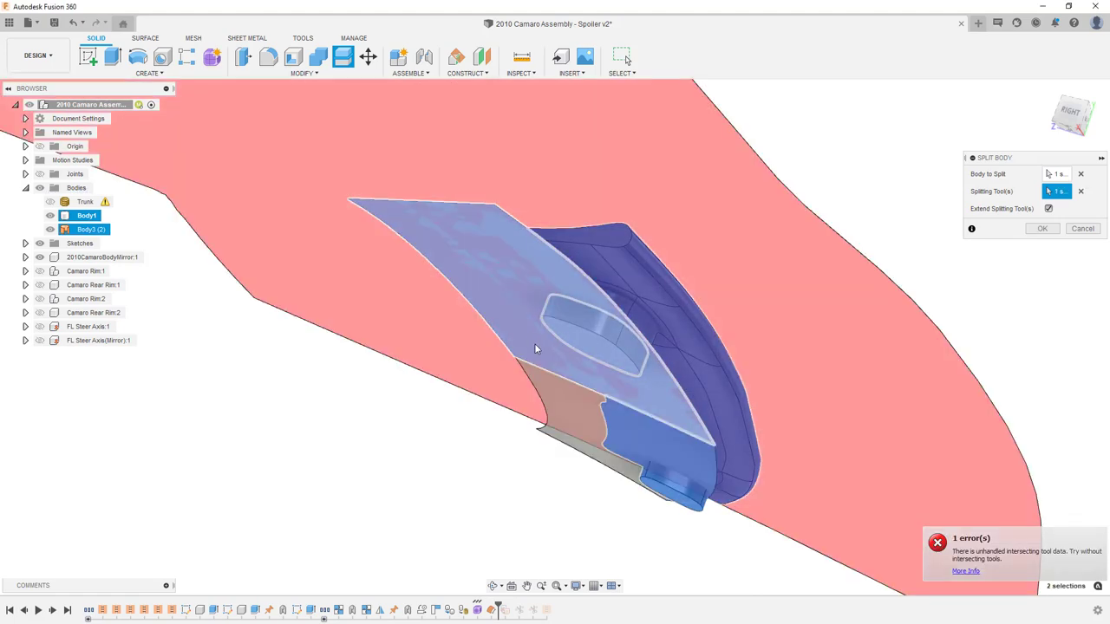
shift+middle_drag(614, 377, 861, 285)
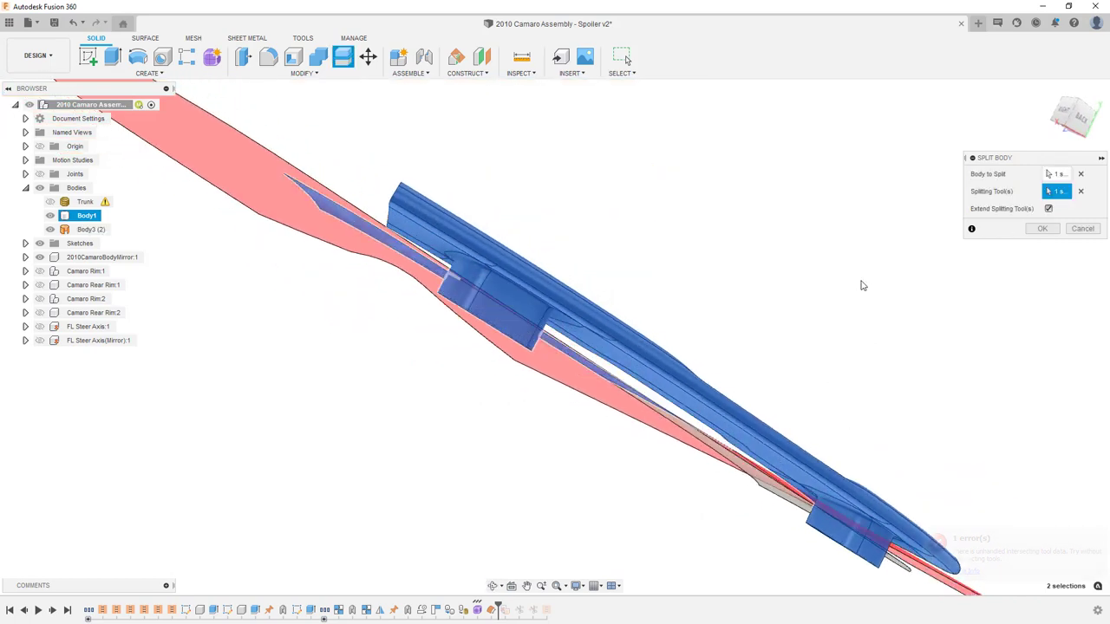
click(1077, 116)
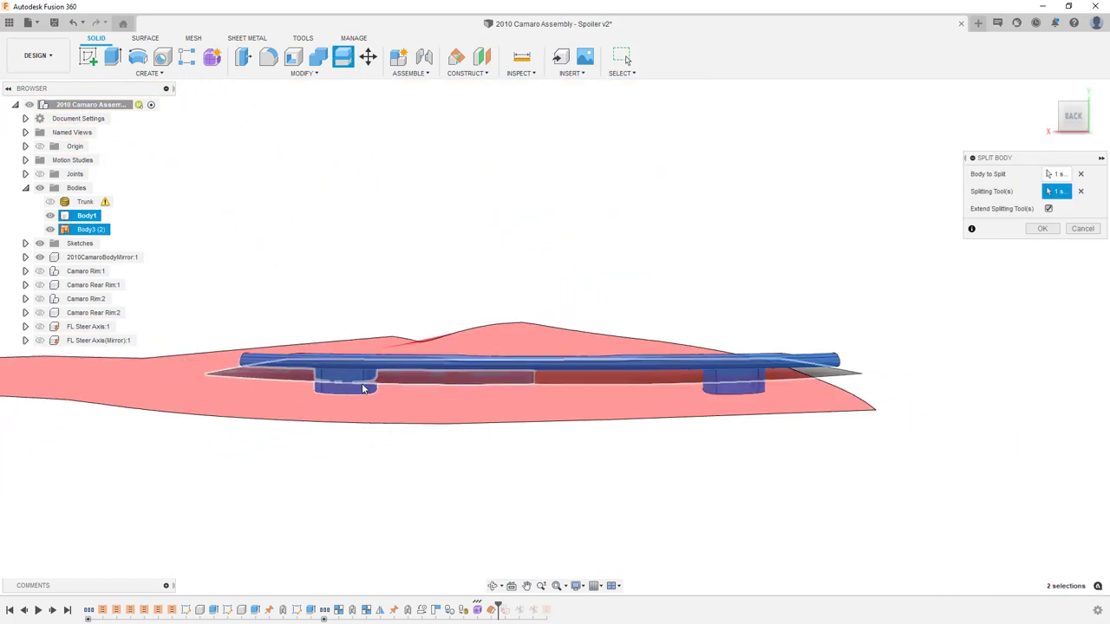
shift+middle_drag(475, 392, 493, 402)
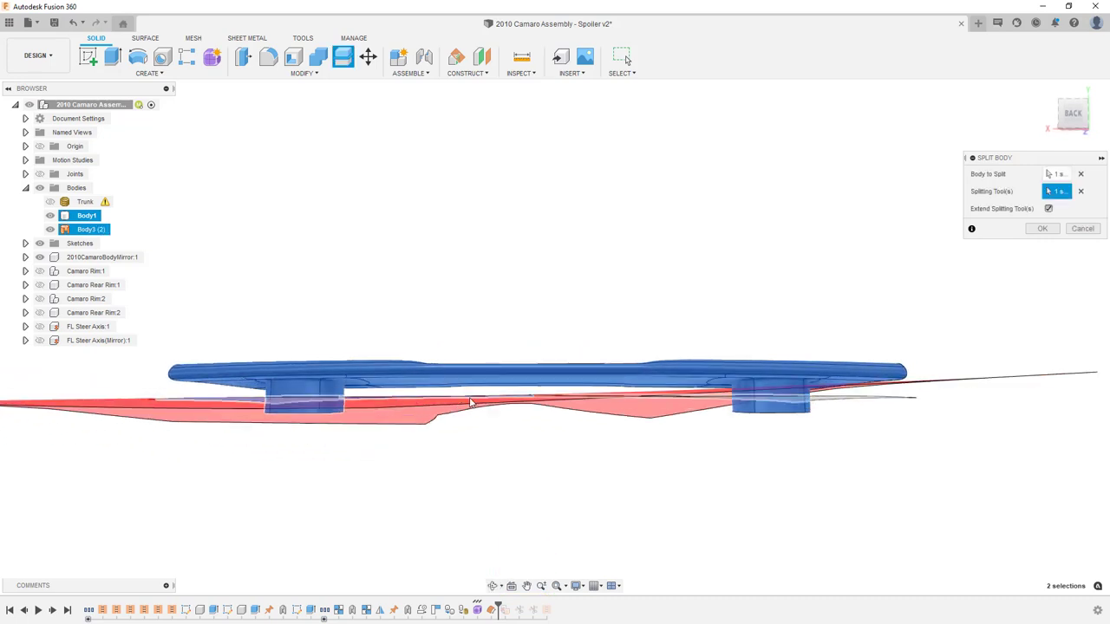
scroll(869, 404, up, 5)
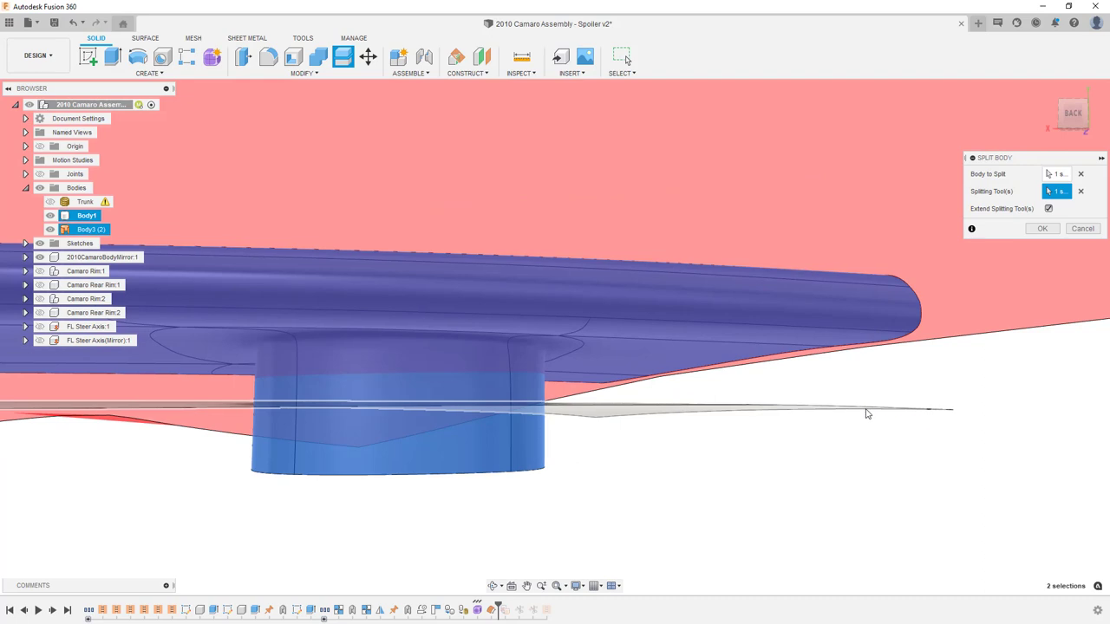
scroll(867, 411, down, 4)
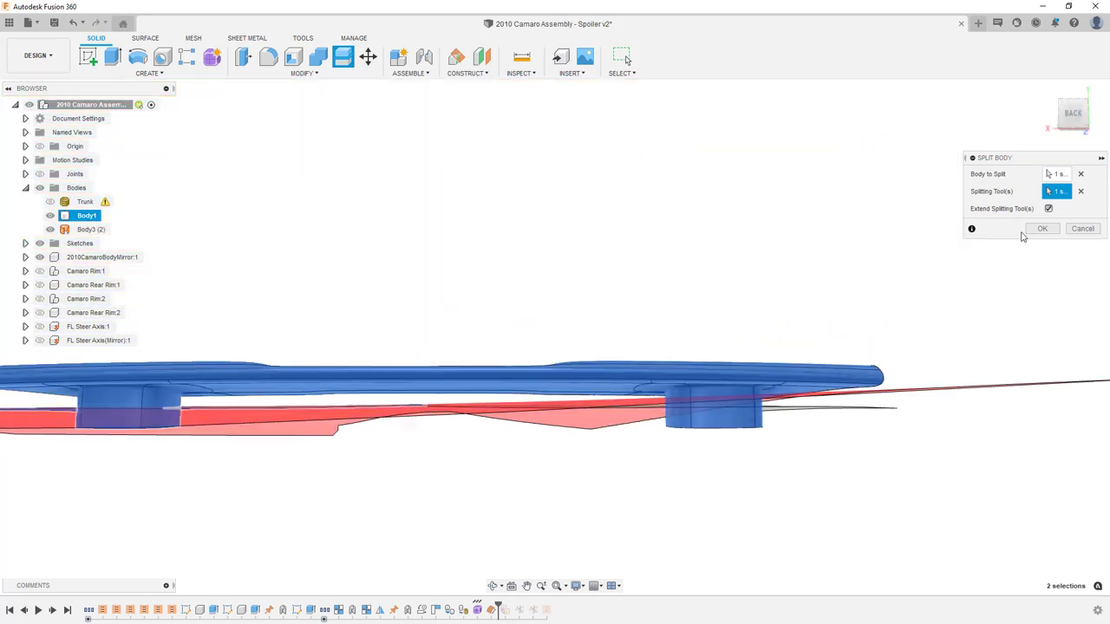
- Replace the splitting tool with the whole Body3 trunk surface, disable Extend Splitting Tool(s), and split the spoiler
click(1081, 191)
click(76, 230)
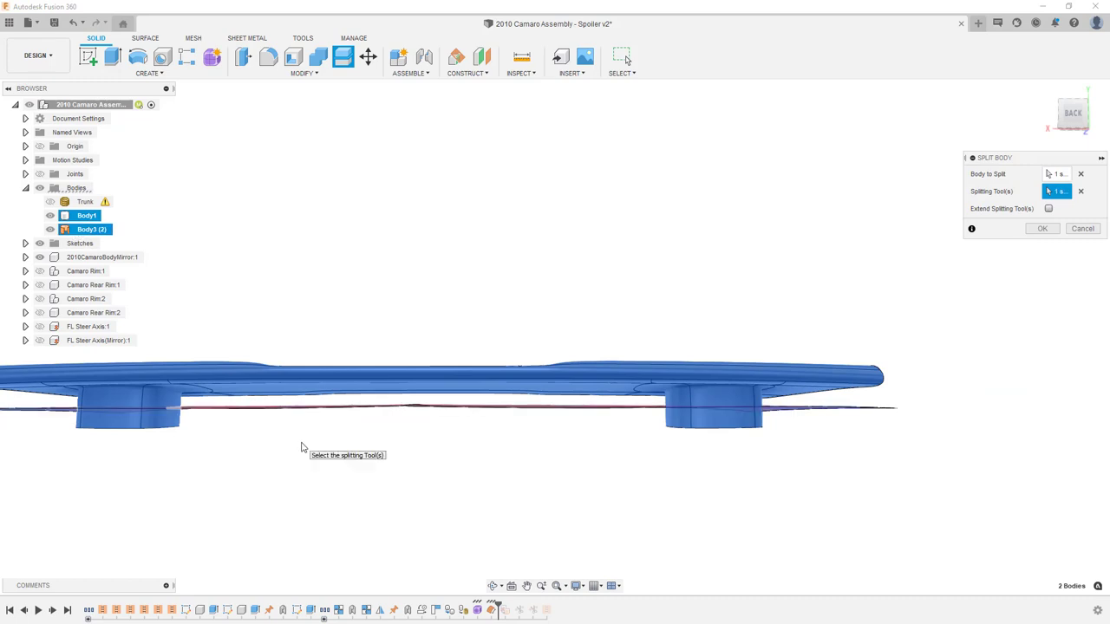
click(1042, 229)
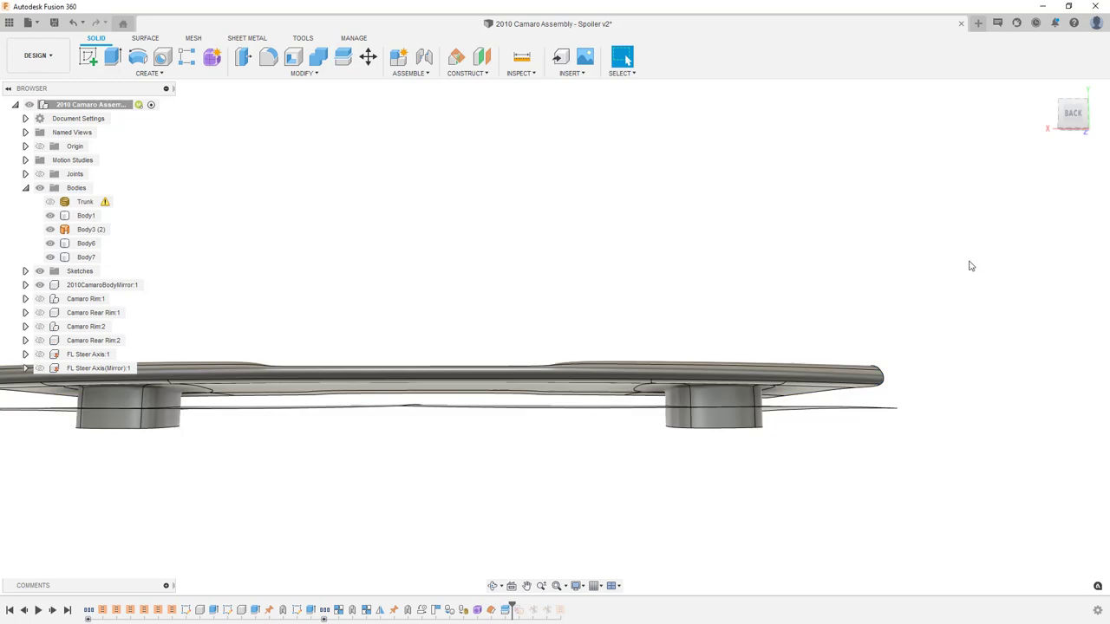
- Hide the trunk surface and the two cut-off stand pieces, and inspect the trimmed end faces of both stands
click(49, 229)
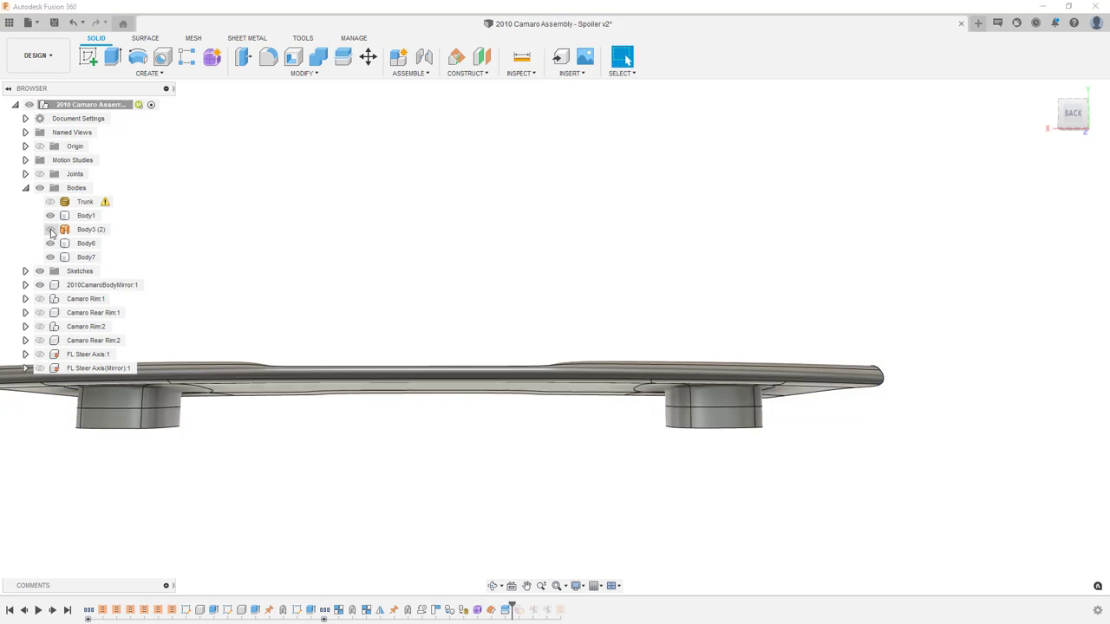
click(86, 245)
click(86, 257)
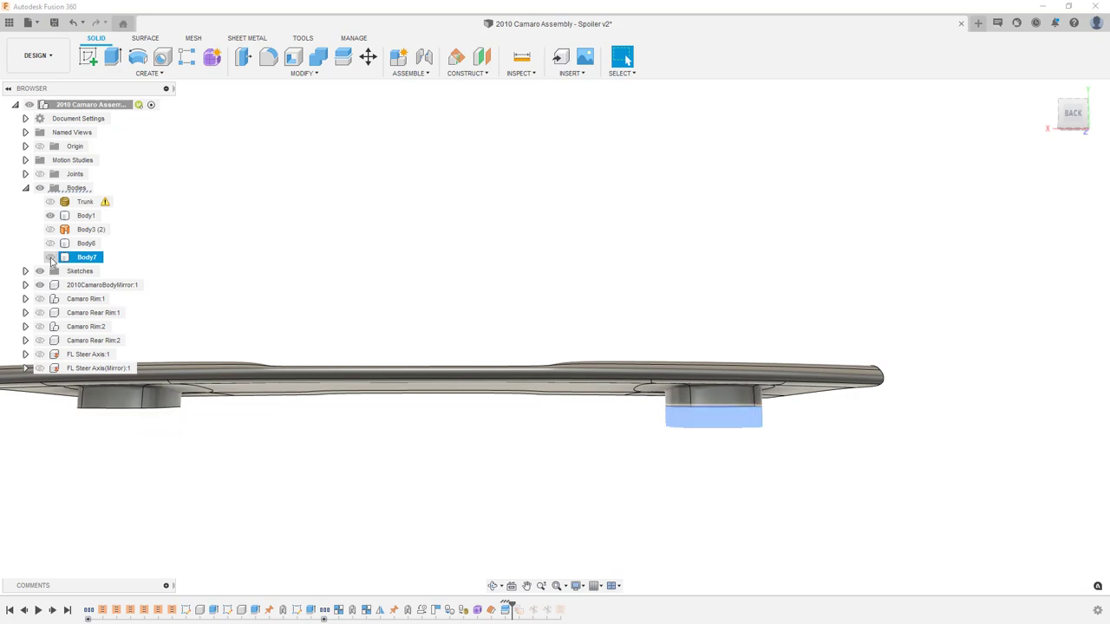
shift+middle_drag(471, 339, 490, 312)
click(691, 410)
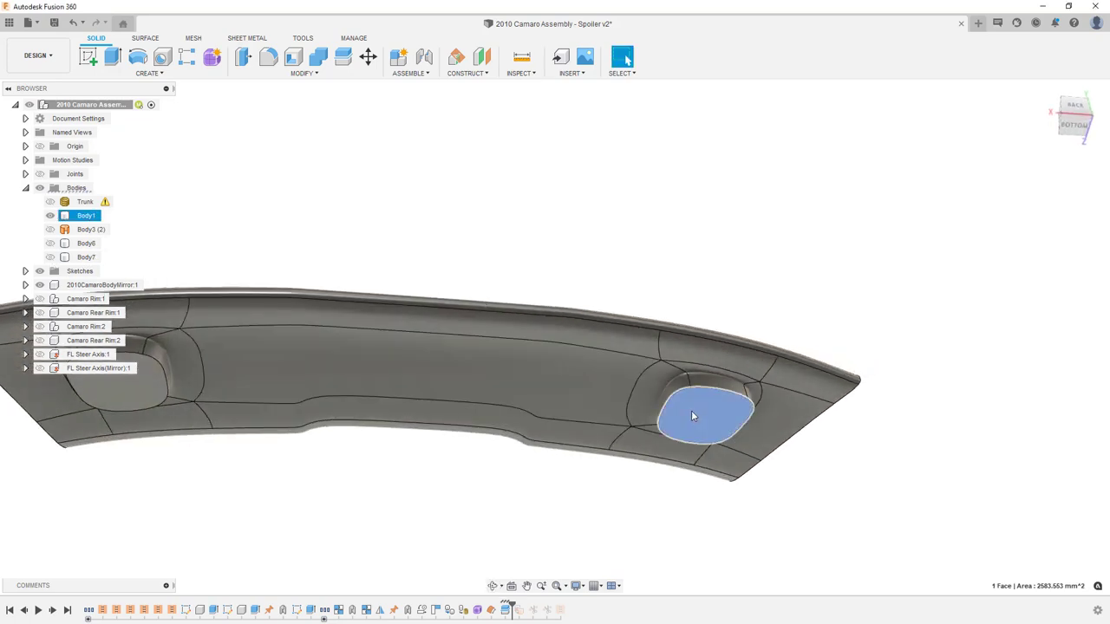
click(111, 396)
scroll(635, 261, down, 3)
scroll(634, 261, down, 1)
click(618, 235)
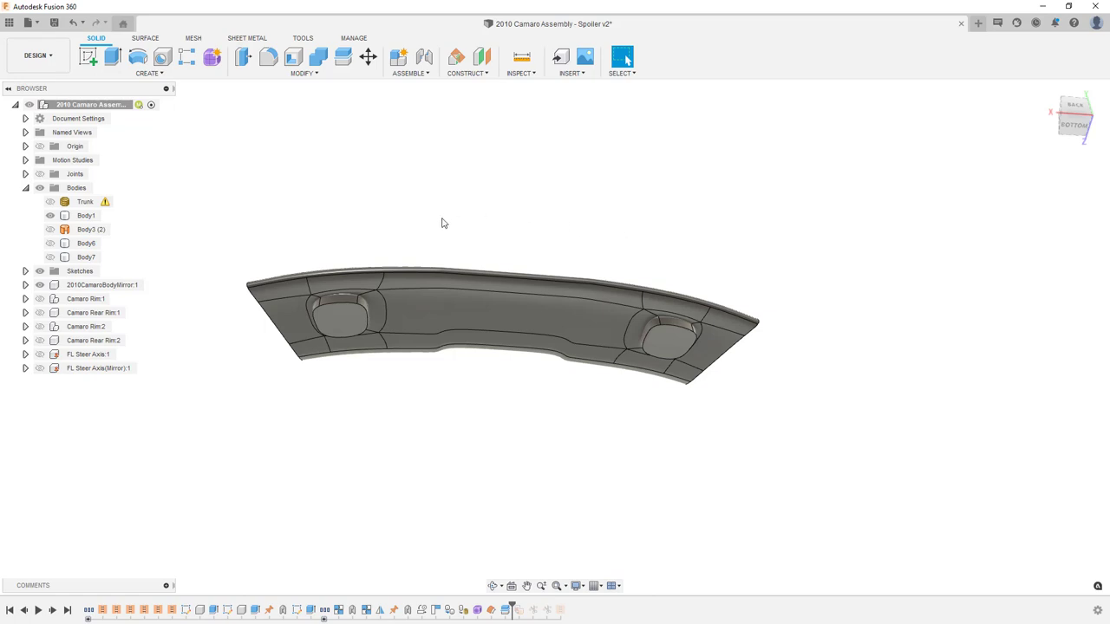
- Remove the trunk surface Body3 and the leftover stand pieces Body6 and Body7 as timeline features instead of deleting them
click(80, 231)
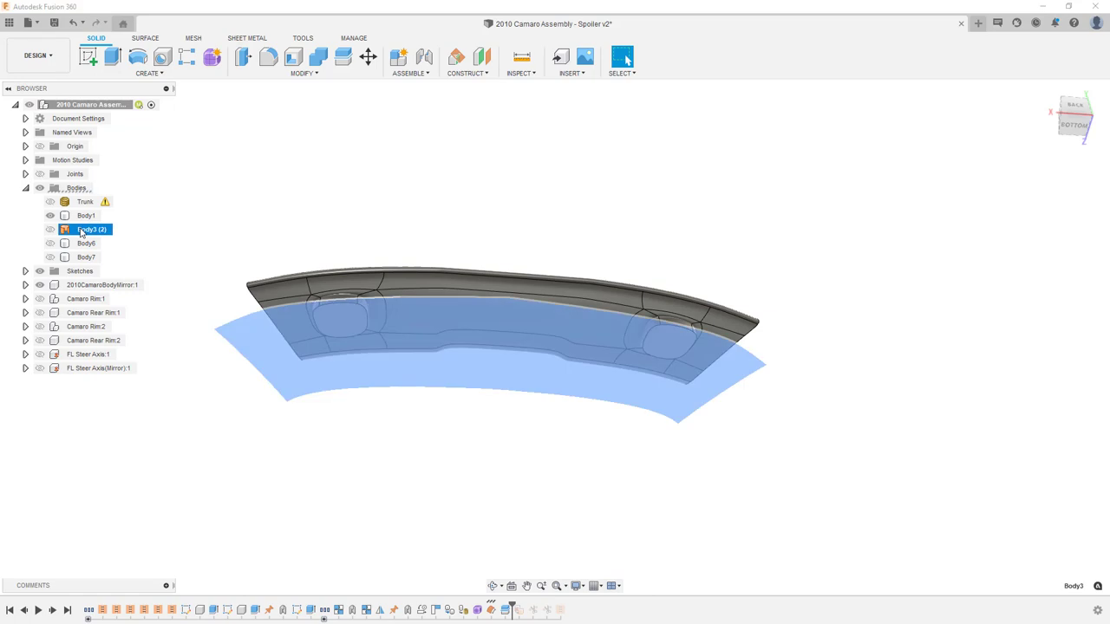
shift+click(78, 256)
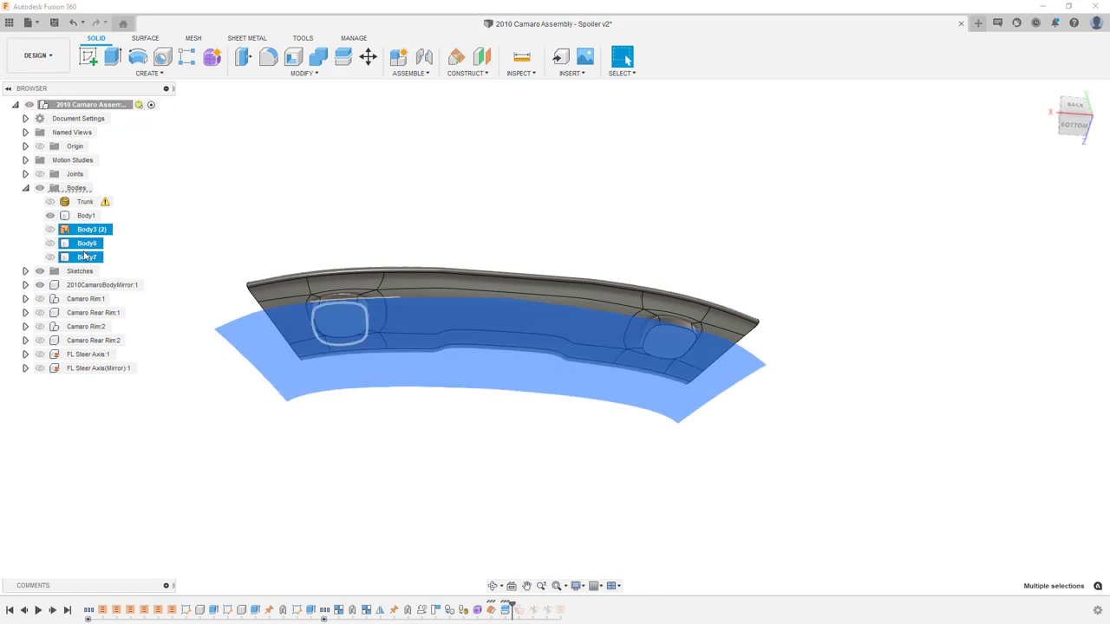
right_click(88, 259)
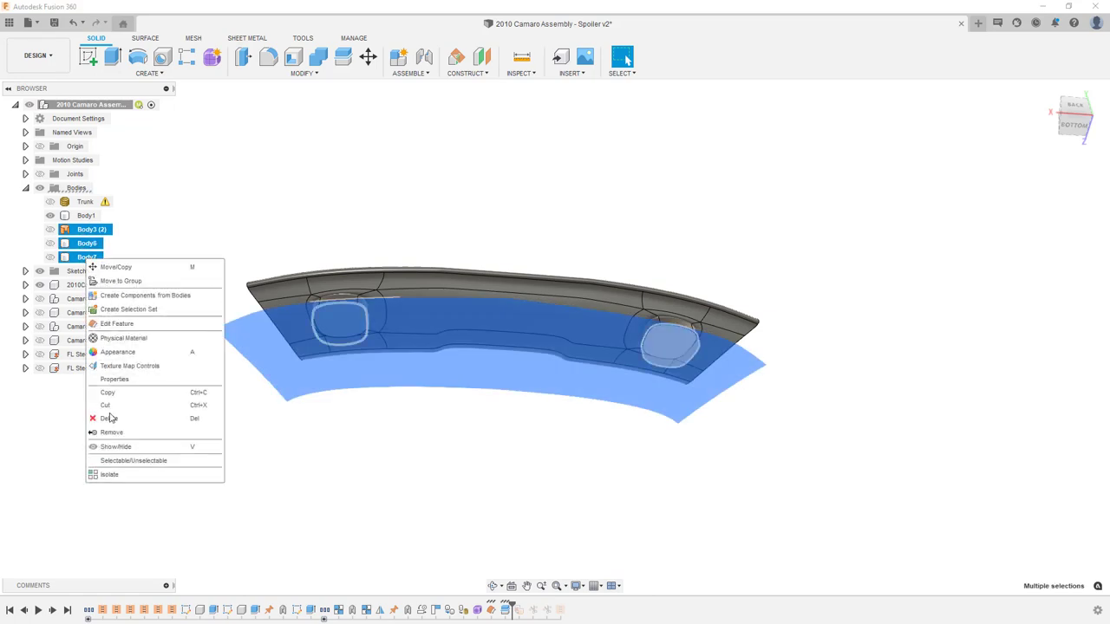
click(177, 433)
click(547, 610)
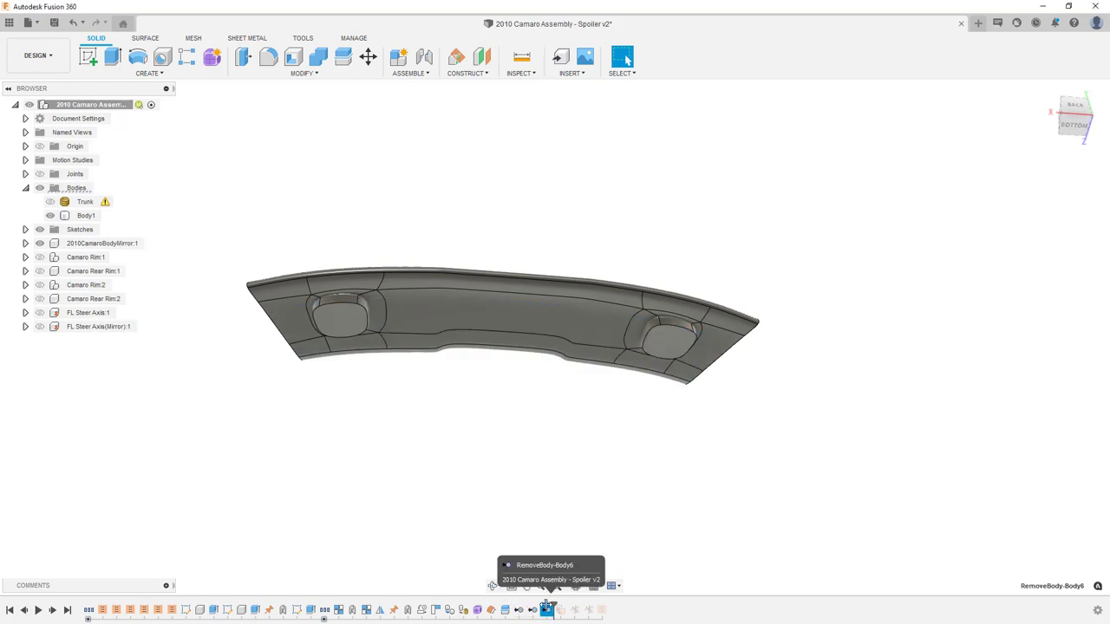
mouse_move(552, 612)
mouse_down()
mouse_move(541, 610)
mouse_move(555, 610)
mouse_up()
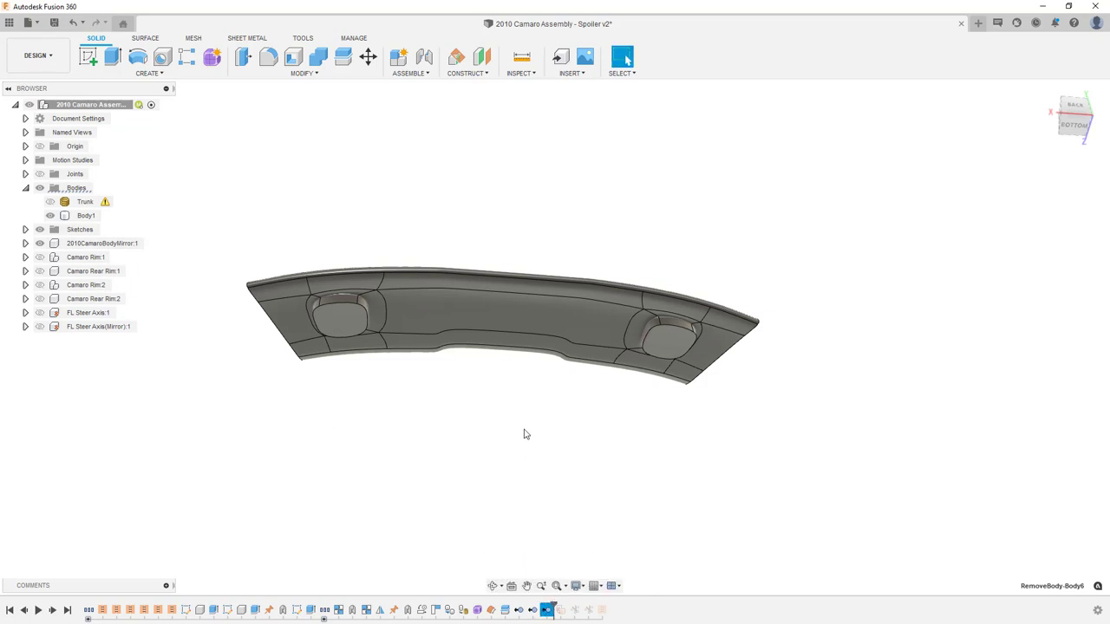
- Show every body of the 2010CamaroBodyMirror component from Unstitched to Trunk, and check from the right side how the stands meet the trunk
mouse_move(520, 436)
shift+middle_down()
mouse_move(521, 407)
mouse_move(554, 416)
shift+middle_up()
click(25, 243)
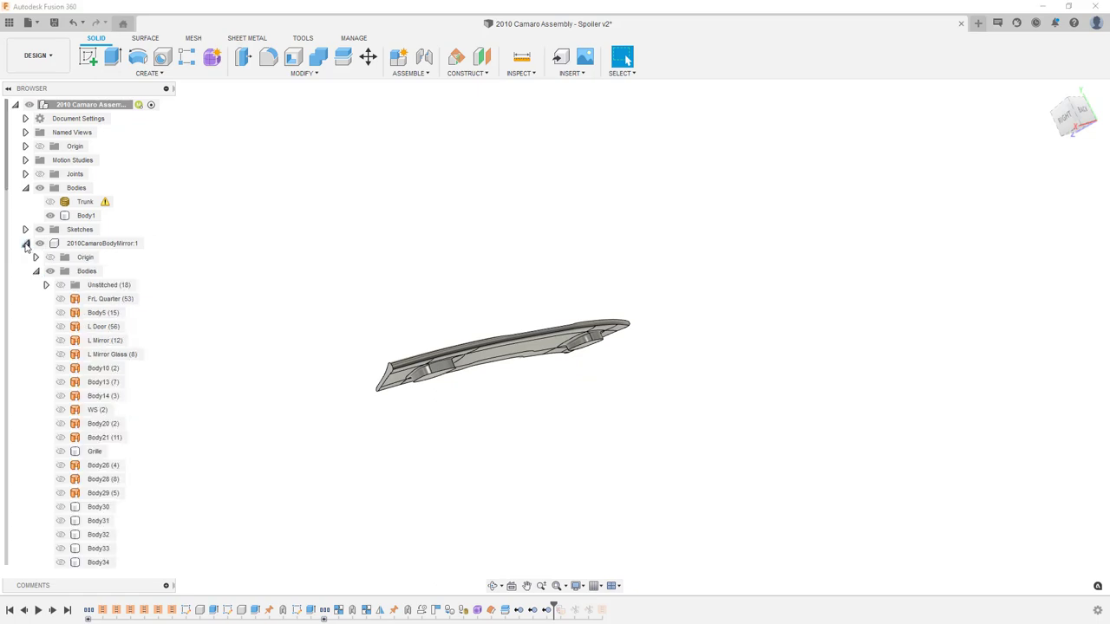
click(111, 285)
scroll(111, 423, down, 2)
scroll(111, 424, down, 10)
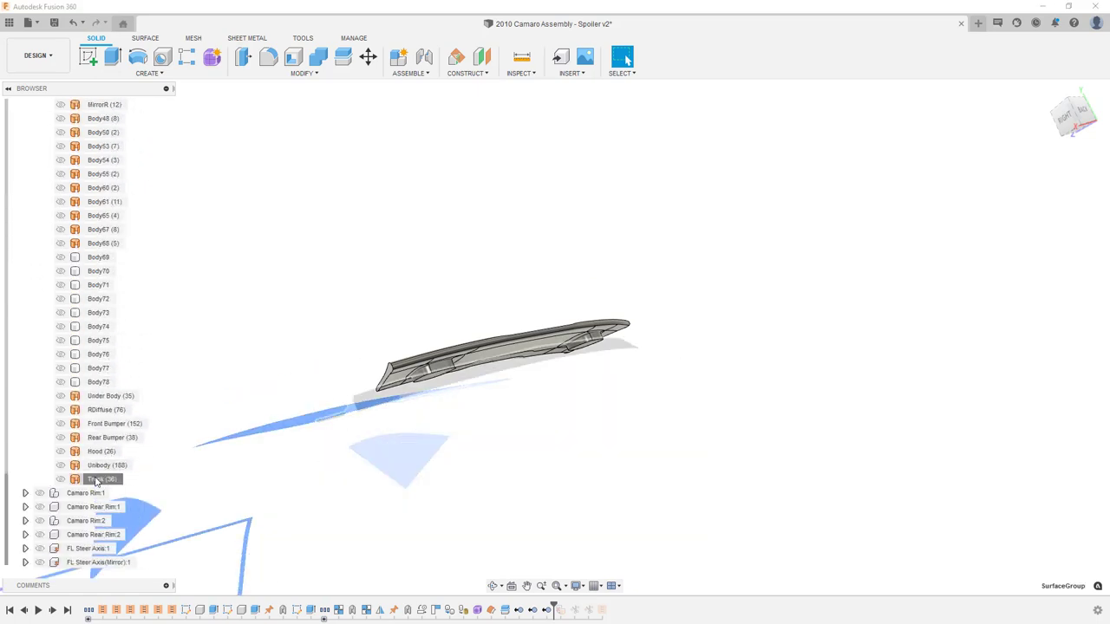
shift+click(97, 478)
right_click(97, 480)
click(118, 468)
click(301, 343)
click(1065, 118)
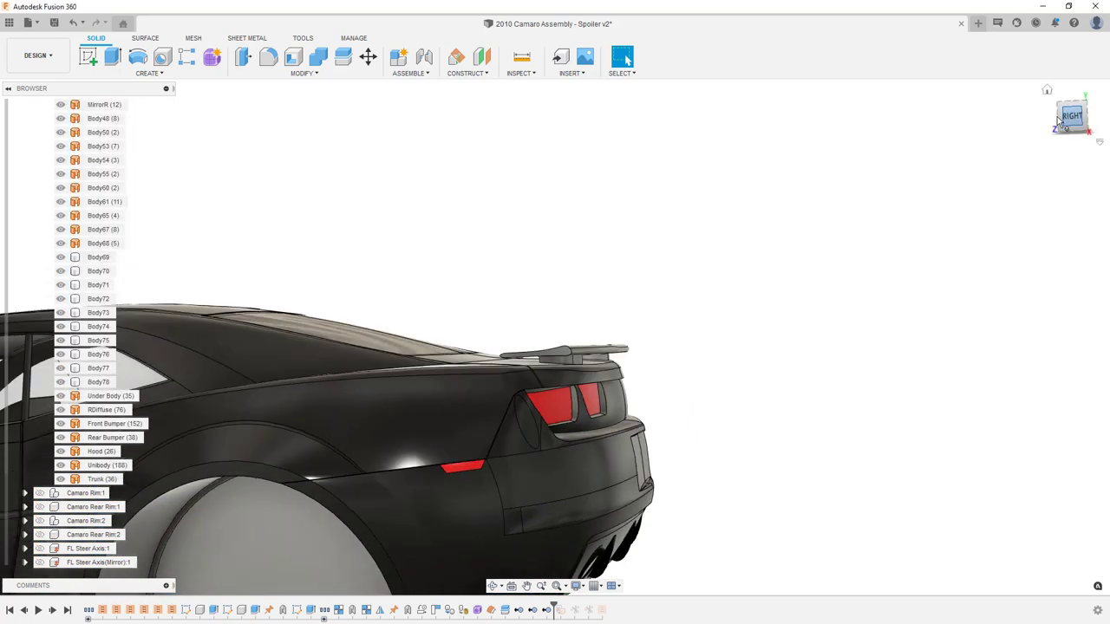
scroll(589, 365, up, 5)
scroll(577, 358, up, 1)
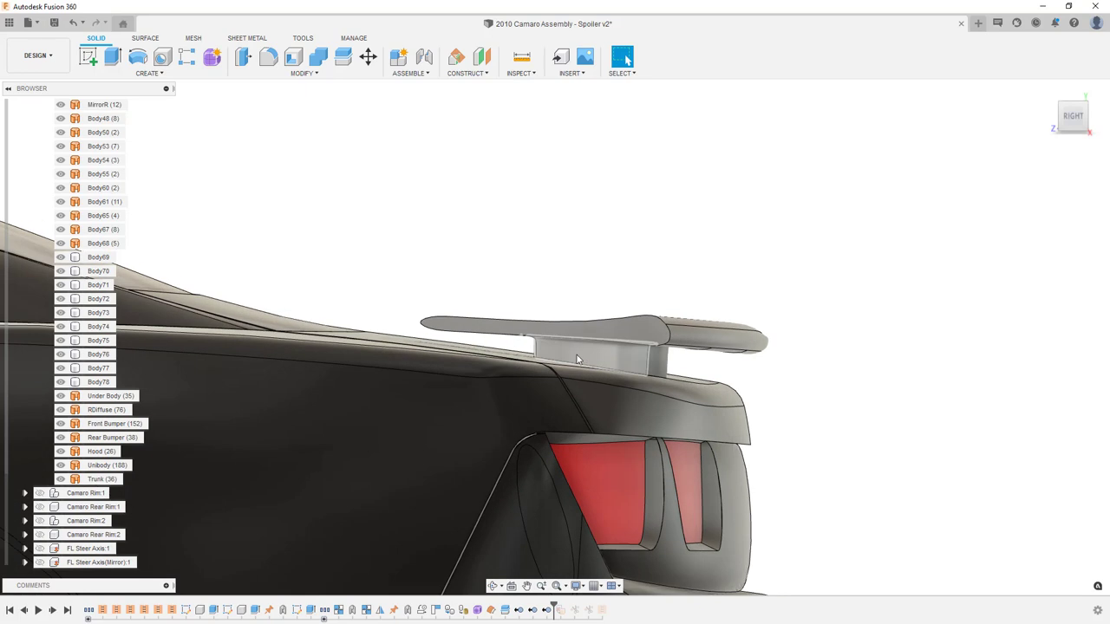
scroll(610, 366, down, 2)
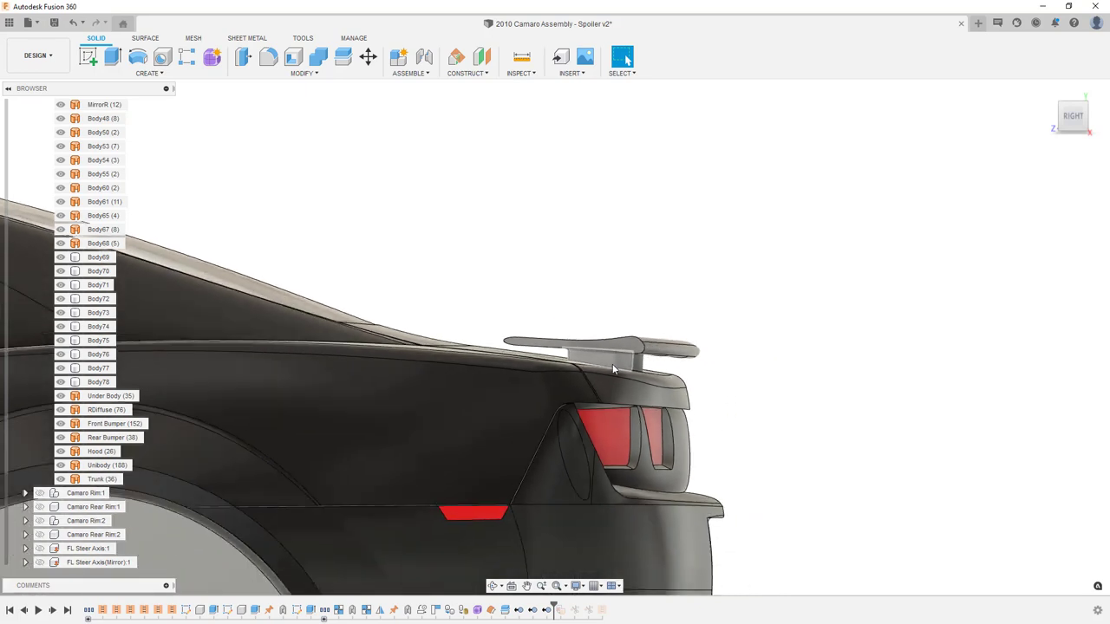
- Show the four Camaro rim components and both FL Steer Axis components, with the whole car in the home view
click(1048, 90)
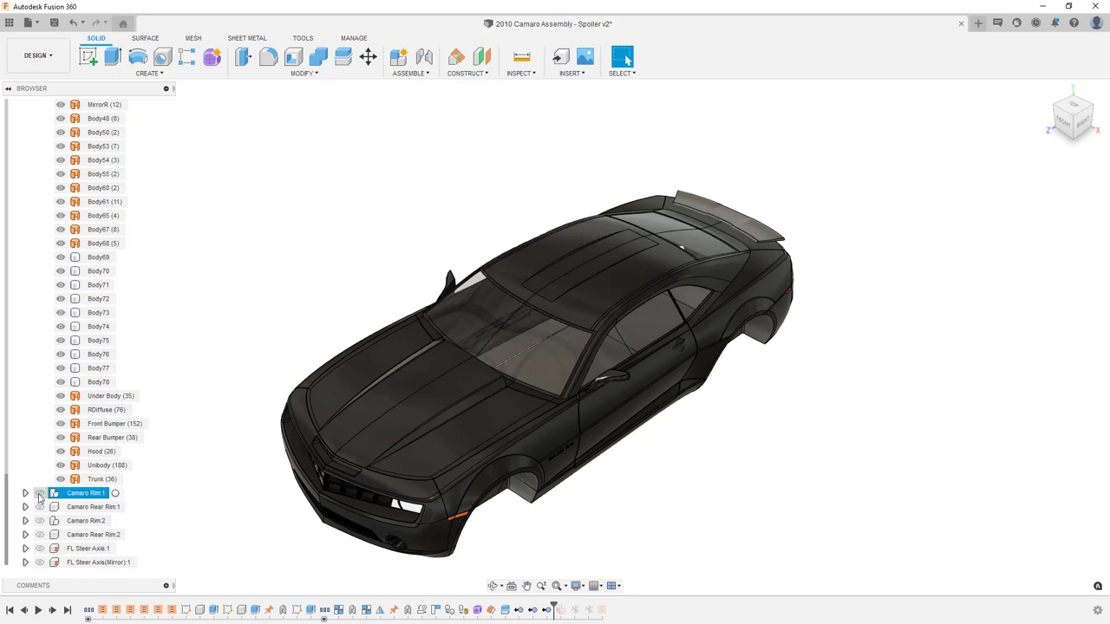
click(39, 492)
click(40, 506)
click(39, 520)
click(39, 534)
click(39, 548)
click(39, 562)
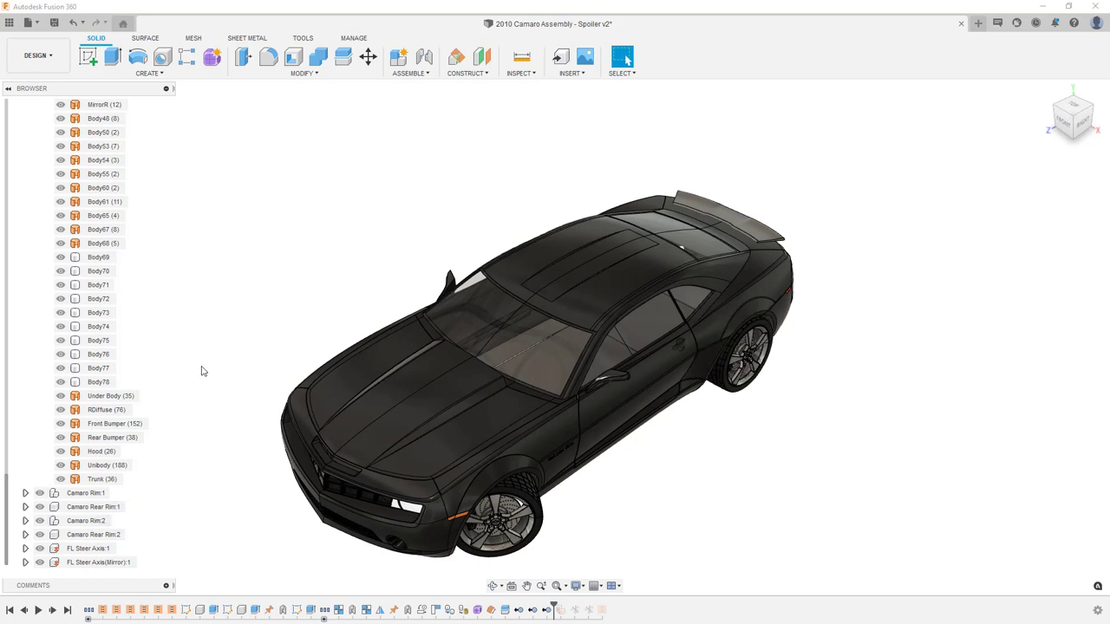
click(477, 446)
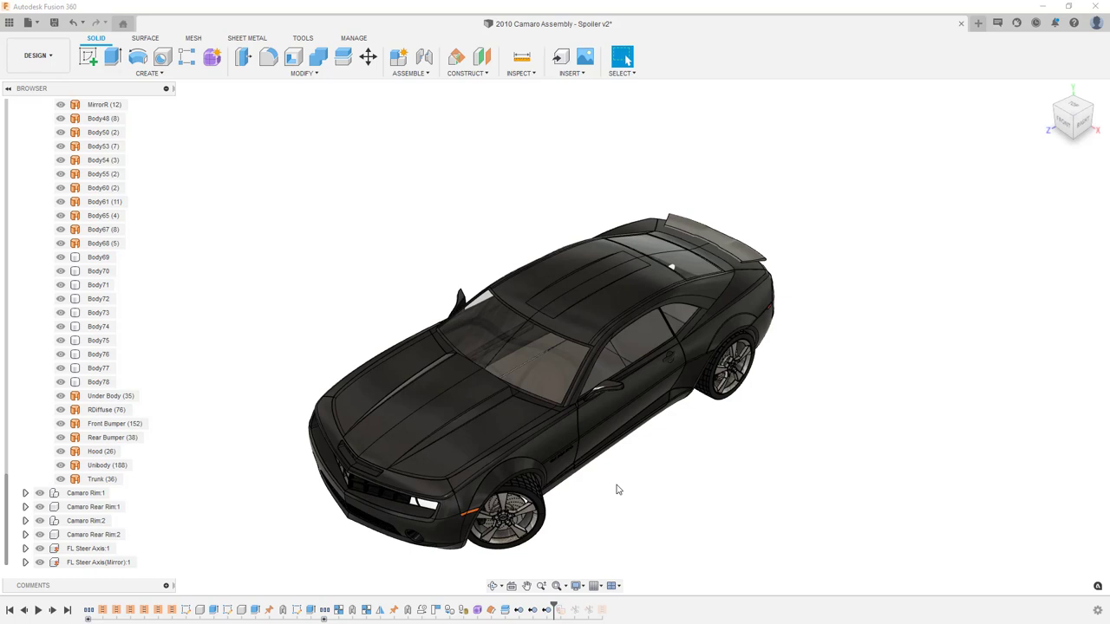
click(1075, 122)
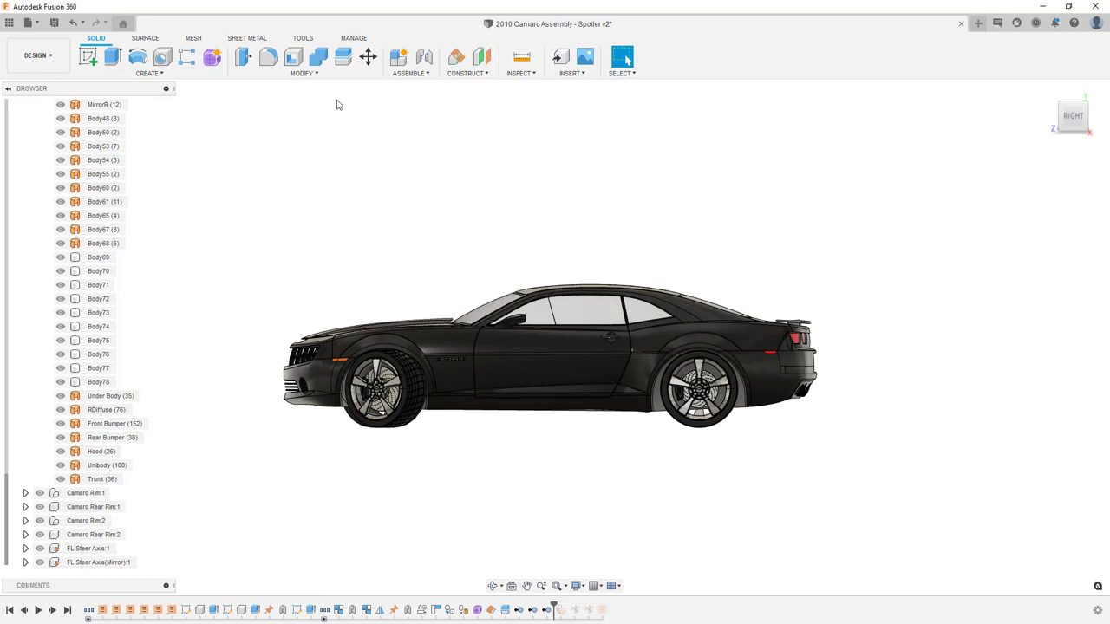
click(202, 81)
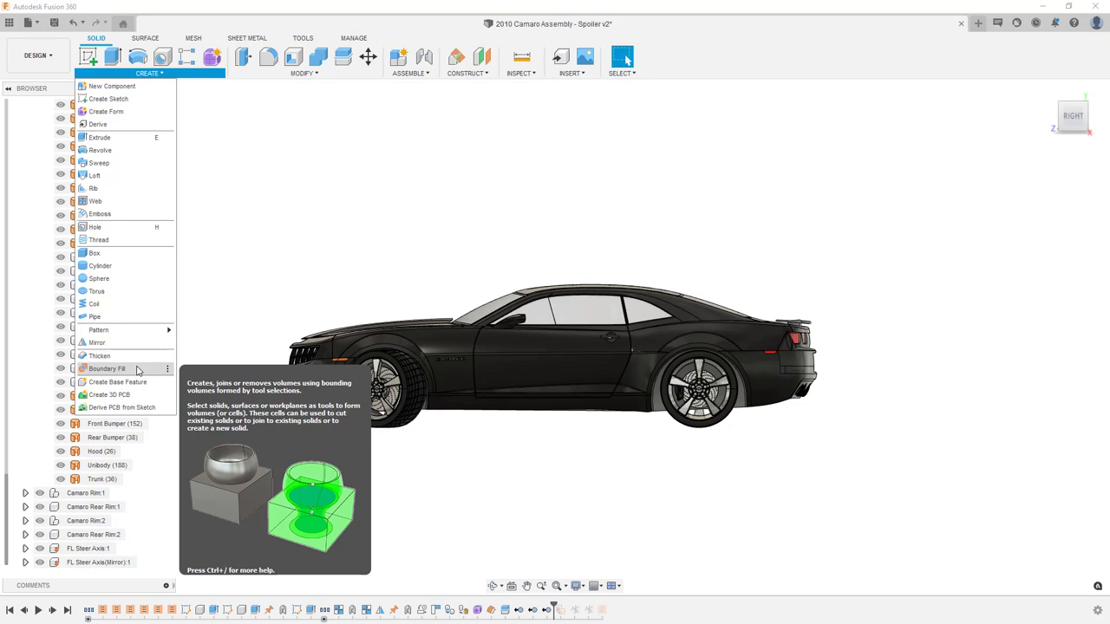
click(285, 300)
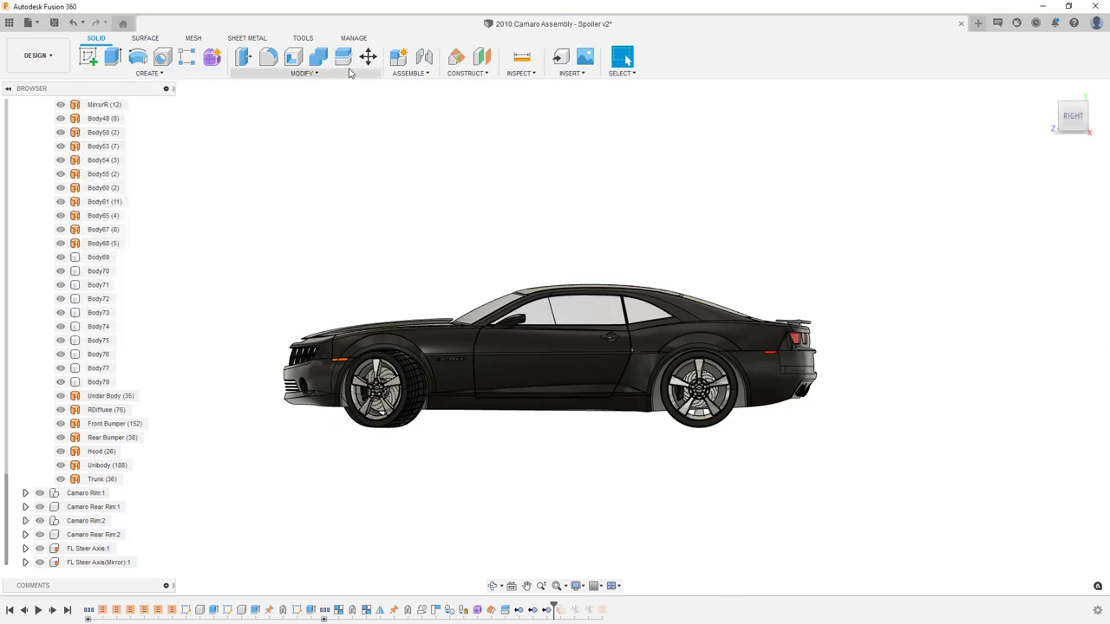
click(161, 39)
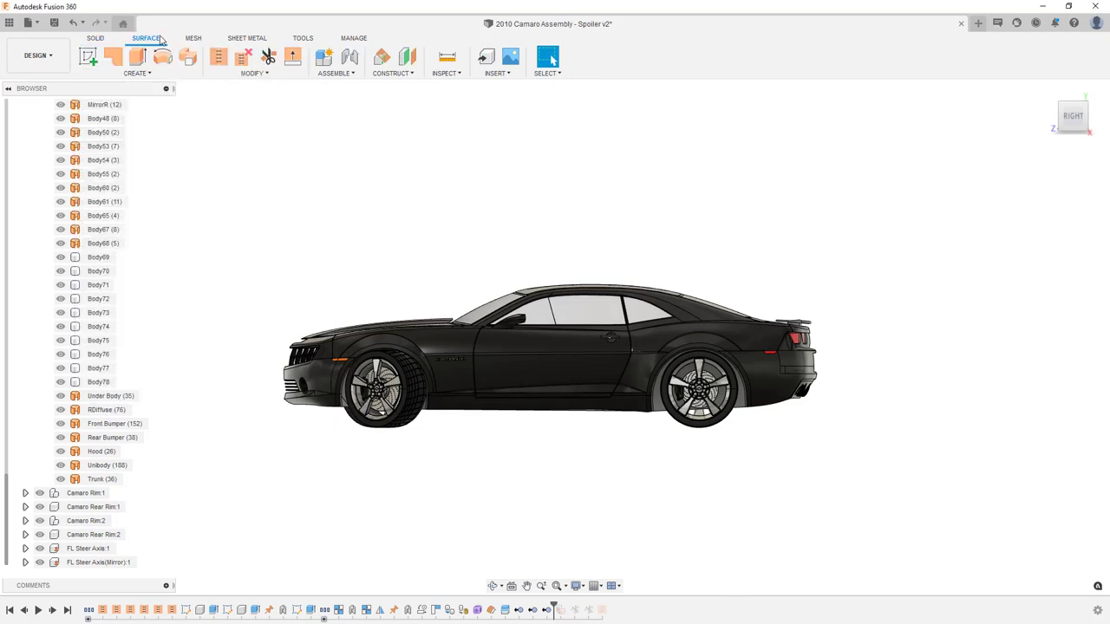
click(103, 39)
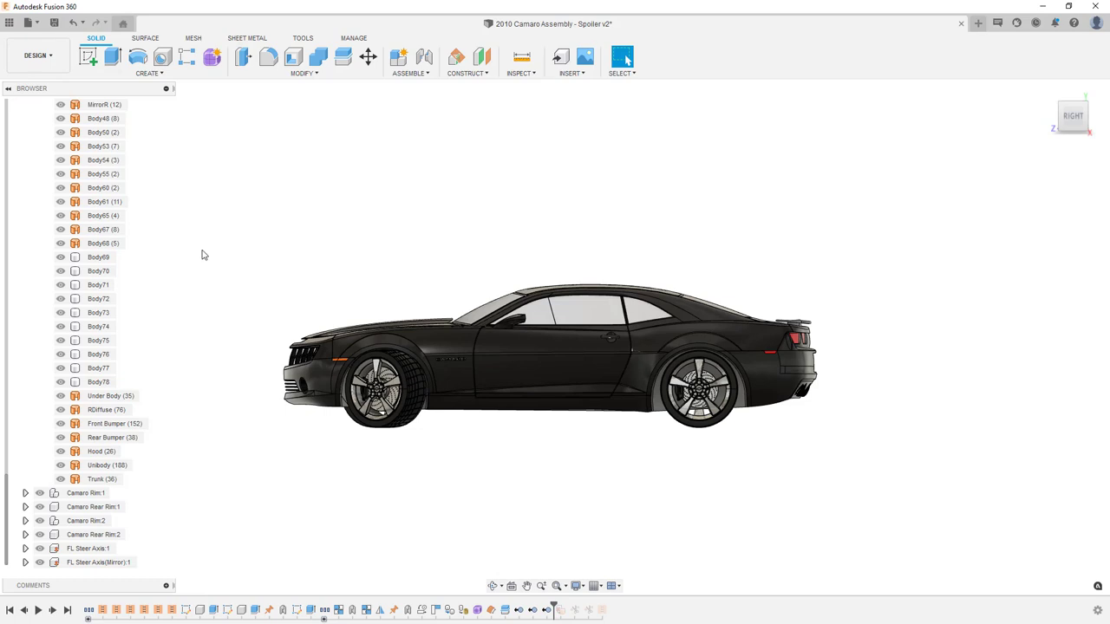
scroll(117, 236, up, 5)
scroll(117, 236, up, 9)
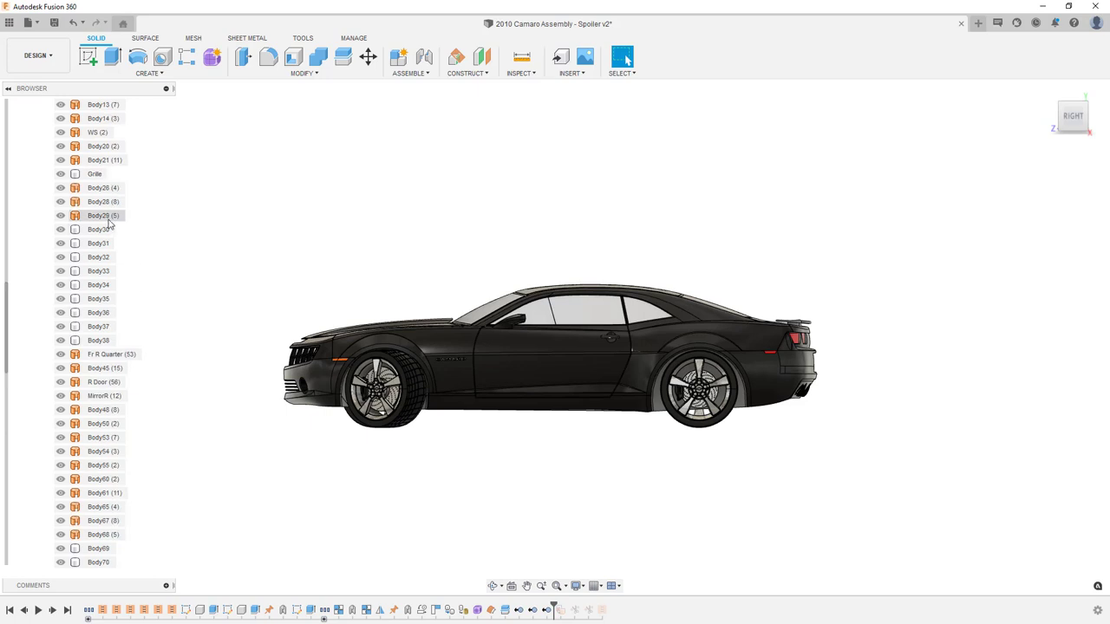